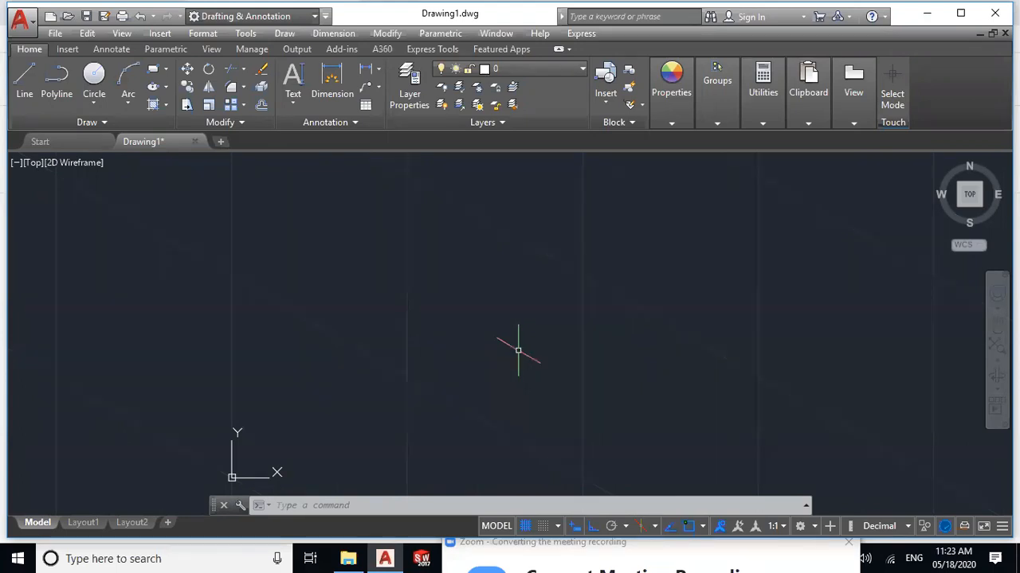
Step: Turn on the dotted grid style for 2D model space, the block editor and sheet/layout in the drafting settings
click(558, 528)
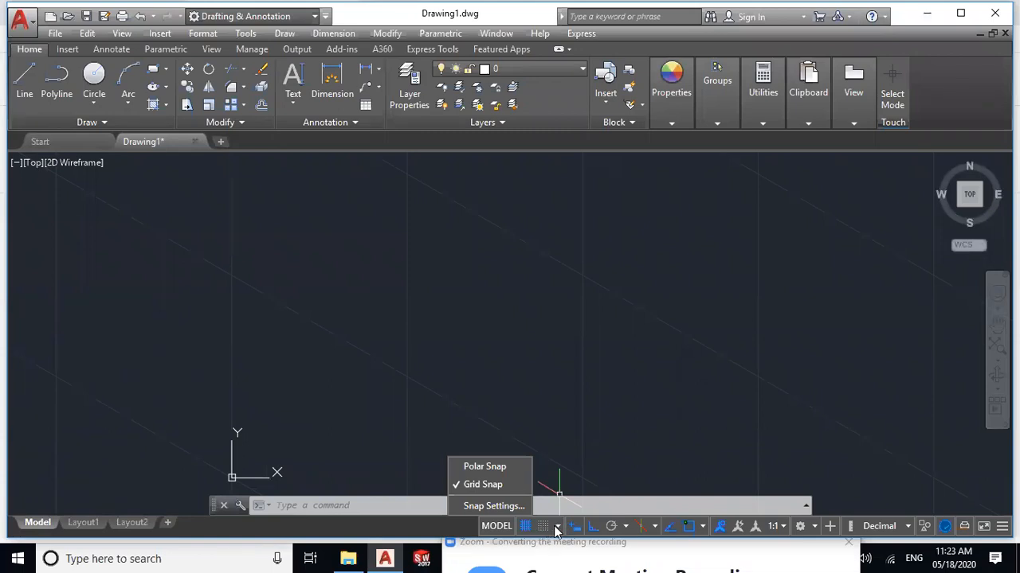
click(512, 507)
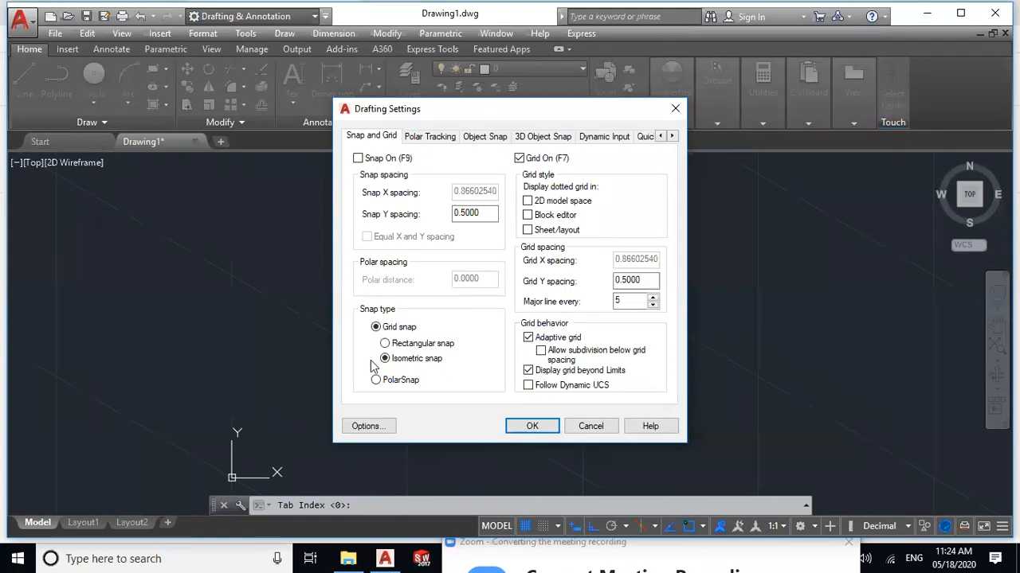
click(527, 201)
click(527, 230)
click(527, 215)
click(535, 426)
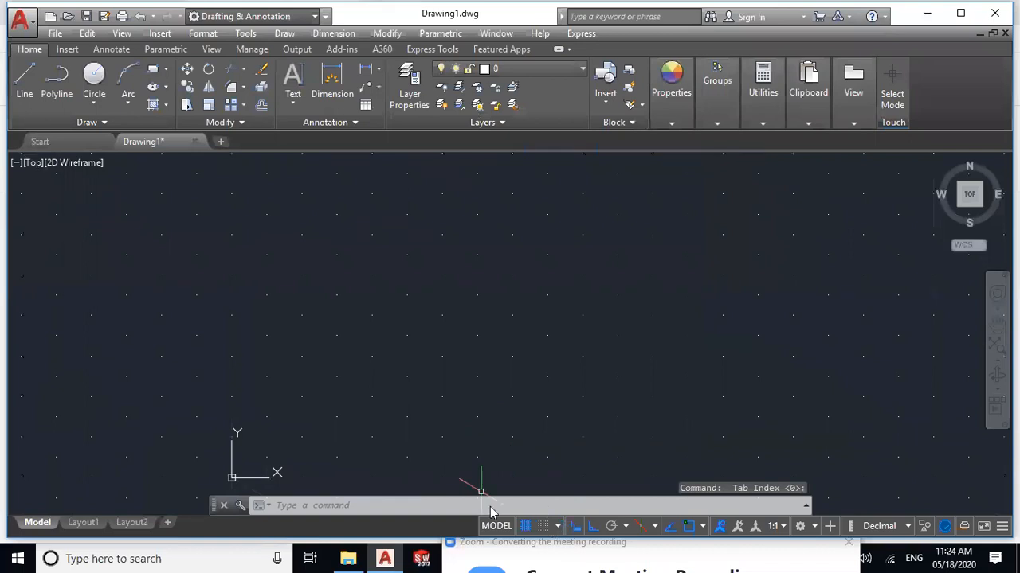
Step: Turn the dotted grid style back off for 2D model space, the block editor and sheet/layout
click(557, 526)
click(486, 503)
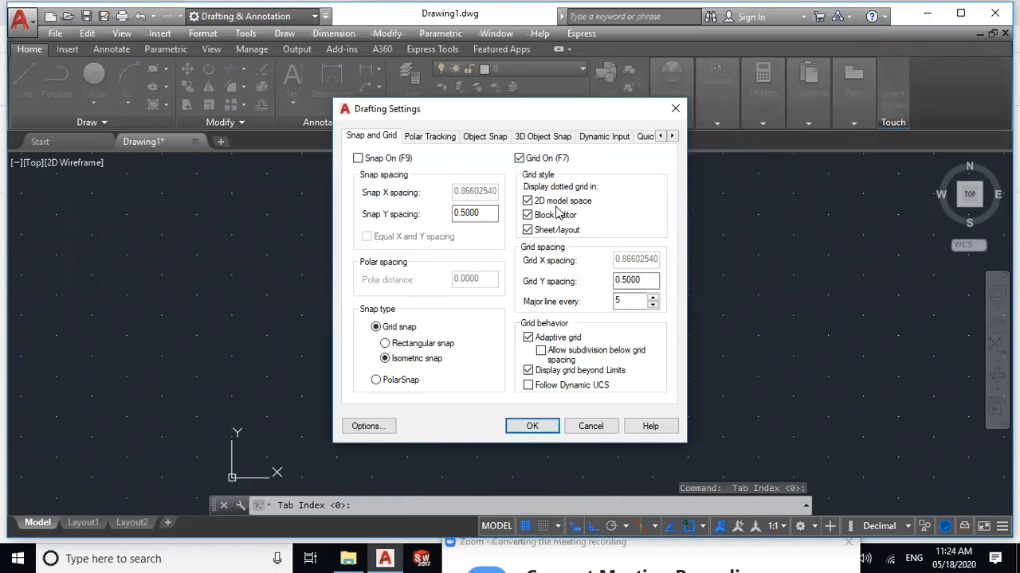
click(556, 204)
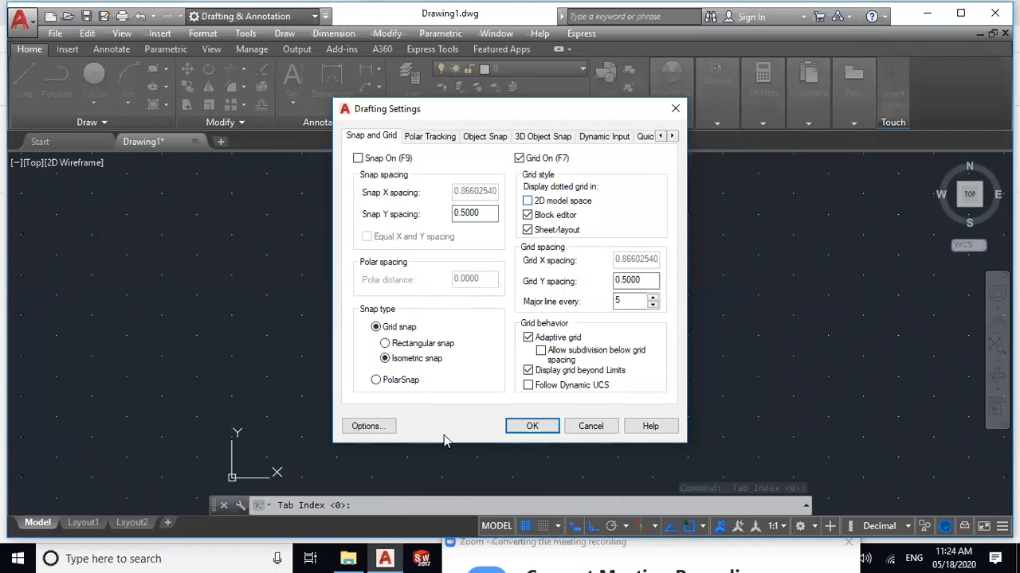
click(527, 215)
click(527, 229)
click(524, 428)
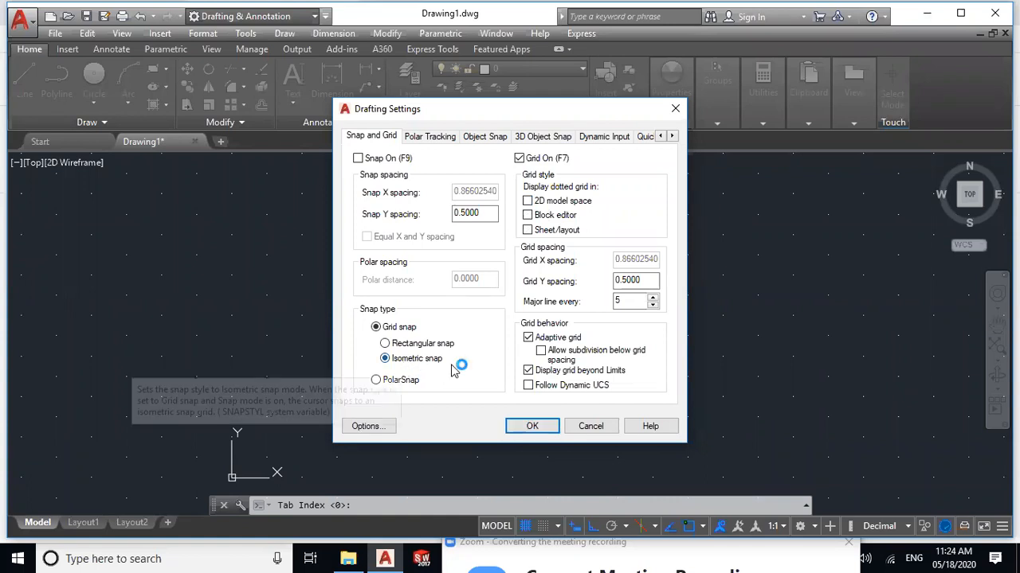
click(539, 427)
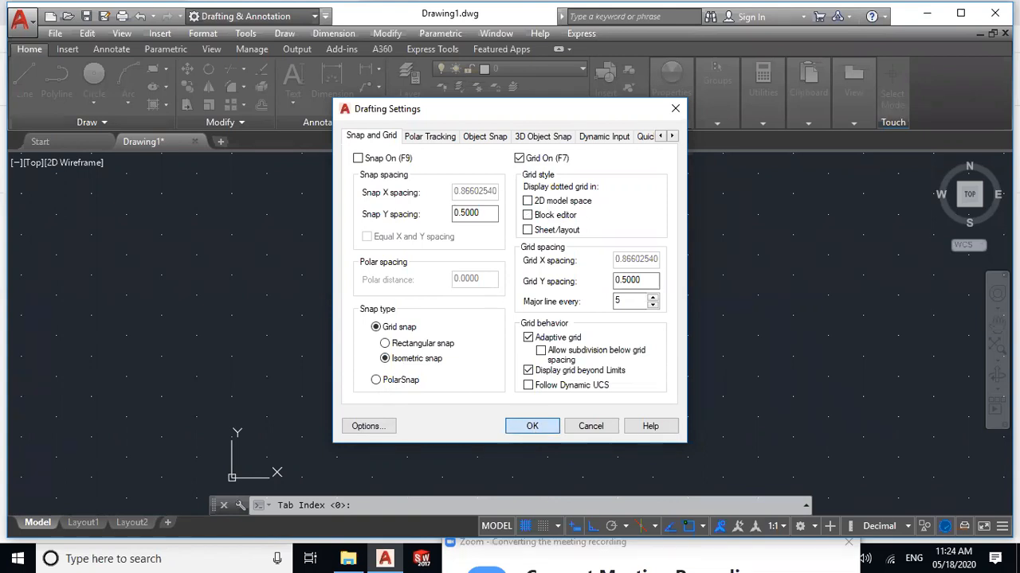
Step: Turn off the grid display in the drawing area
click(525, 527)
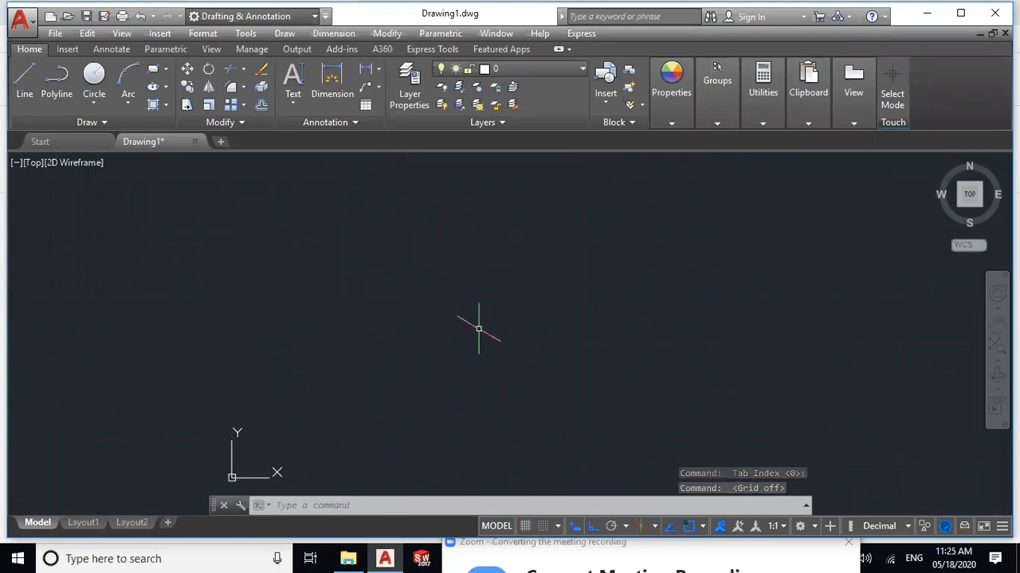
scroll(518, 317, up, 1)
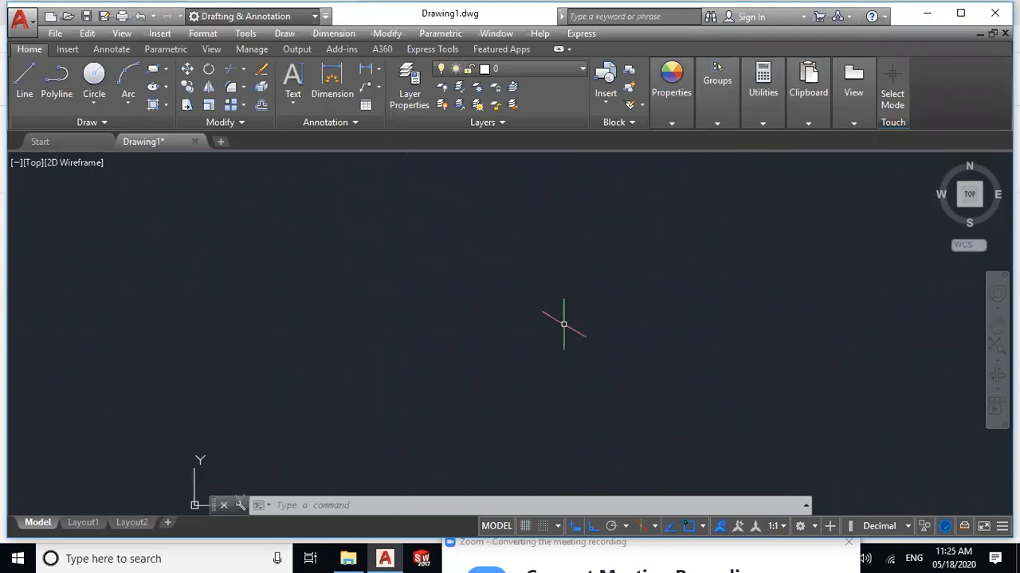
Step: Try out snap mode in the drawing area and switch it back off
click(542, 526)
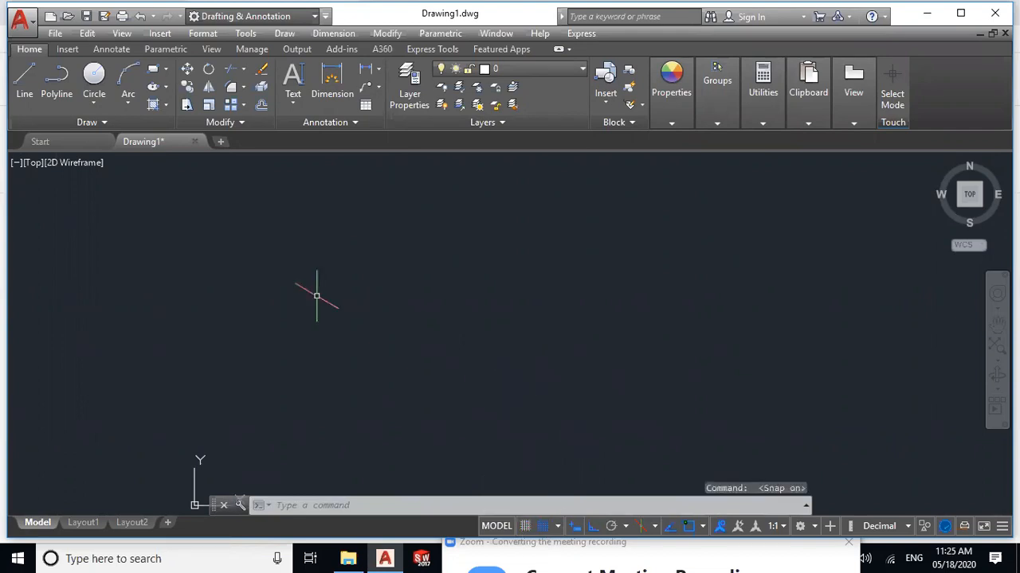
click(399, 155)
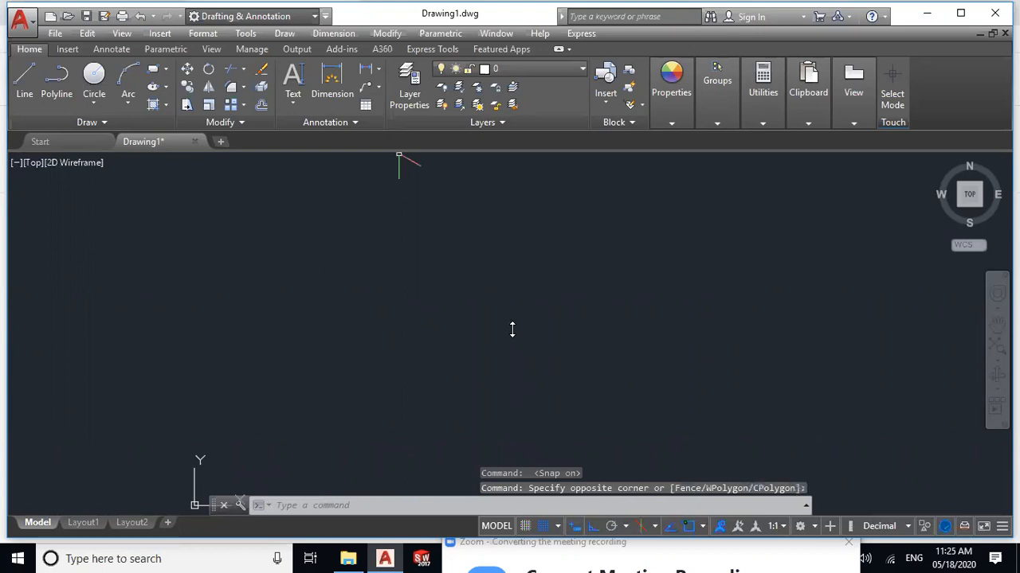
click(551, 527)
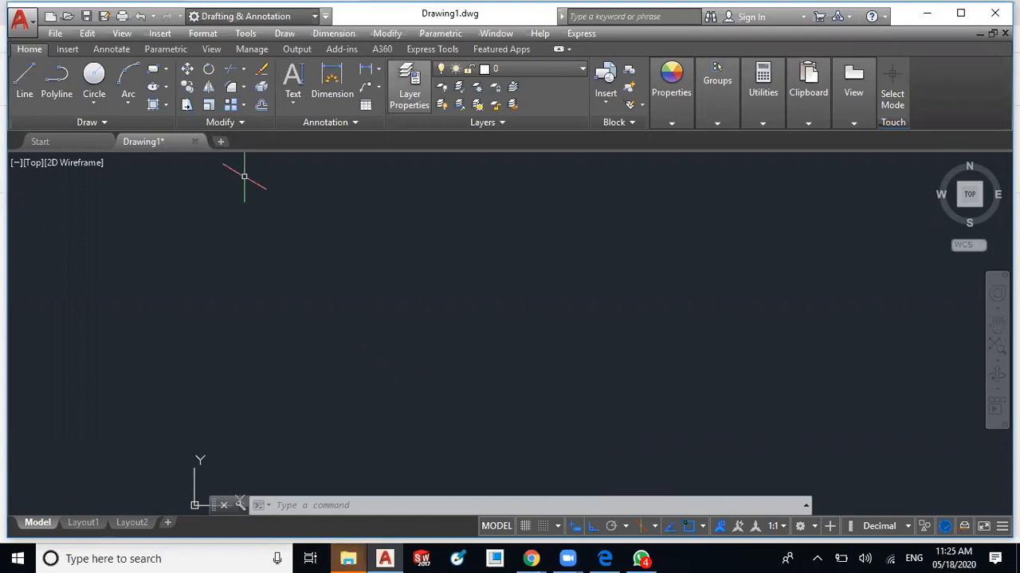
Step: Draw a single isometric line on isoplane Left, running up and to the left from the middle of the drawing area
text(l)
key(Return)
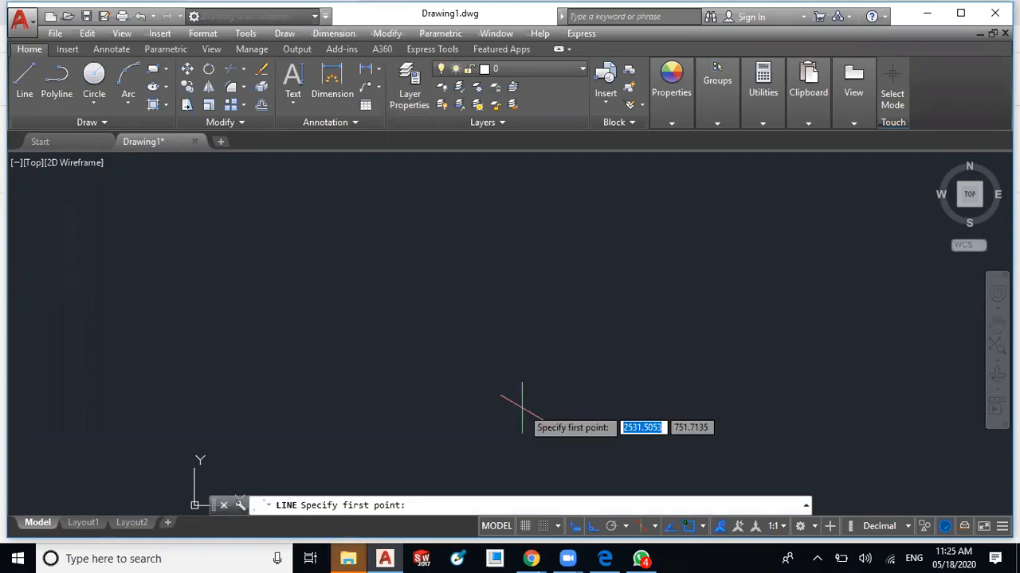
click(522, 407)
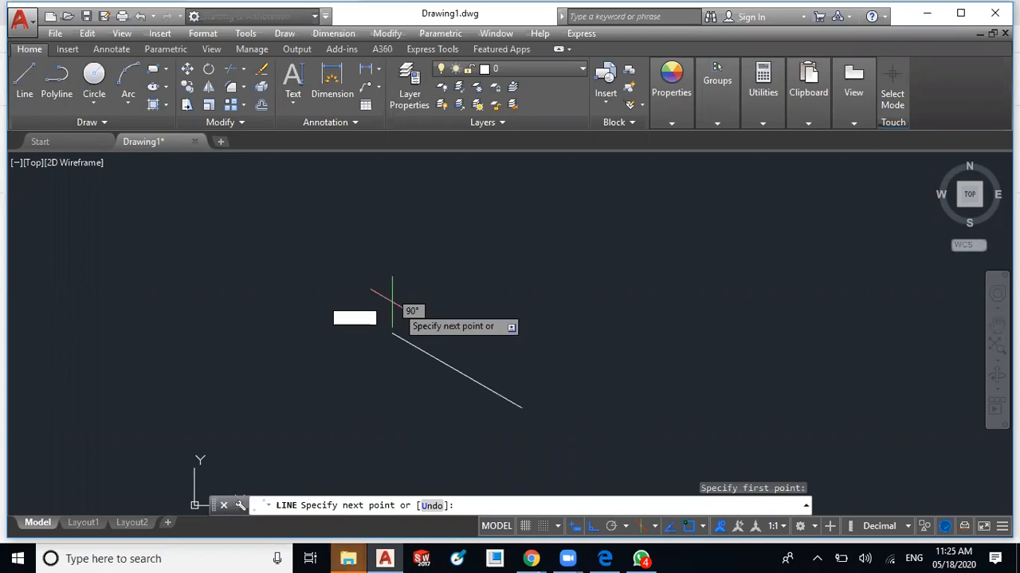
click(392, 334)
key(Escape)
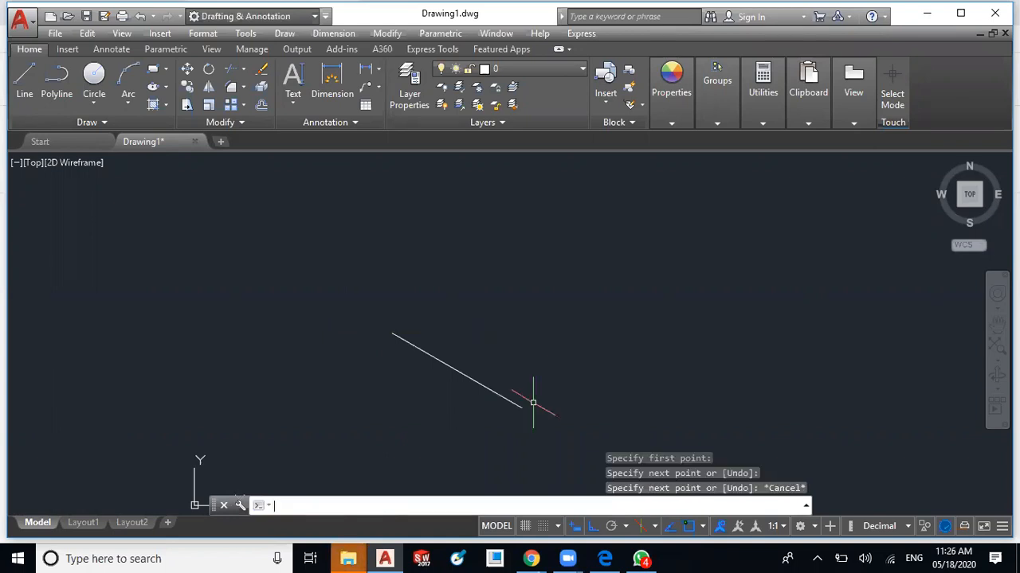
Step: Cycle through the isometric drawing planes and stop on isoplane Right
key(F5)
key(F5)
click(593, 331)
key(F5)
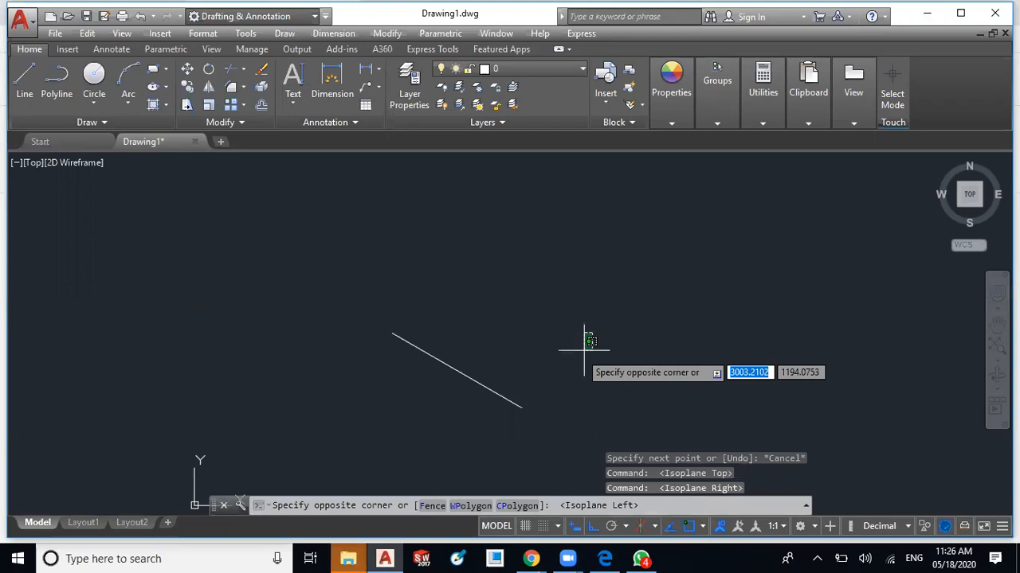
key(Escape)
key(F5)
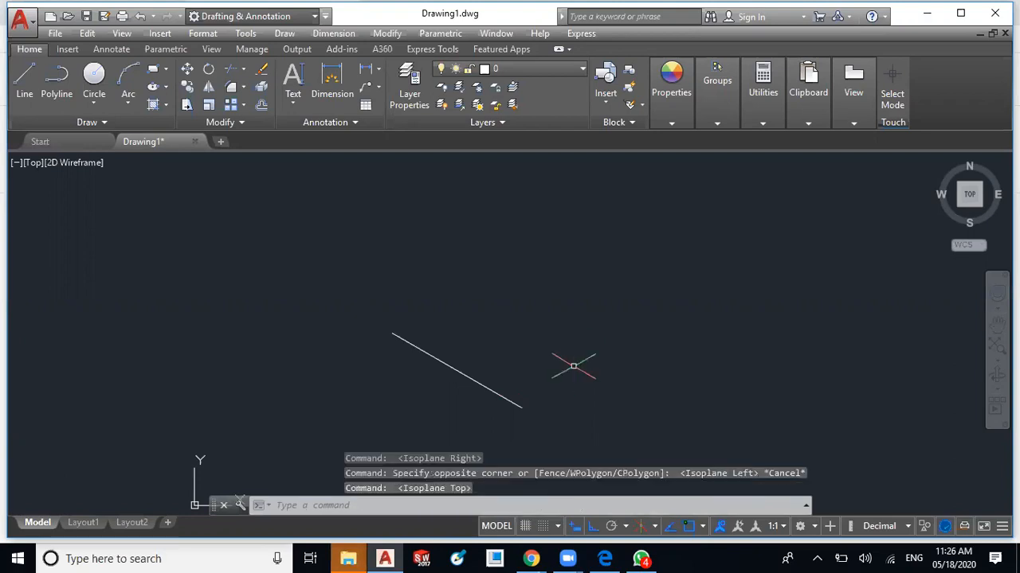
key(F5)
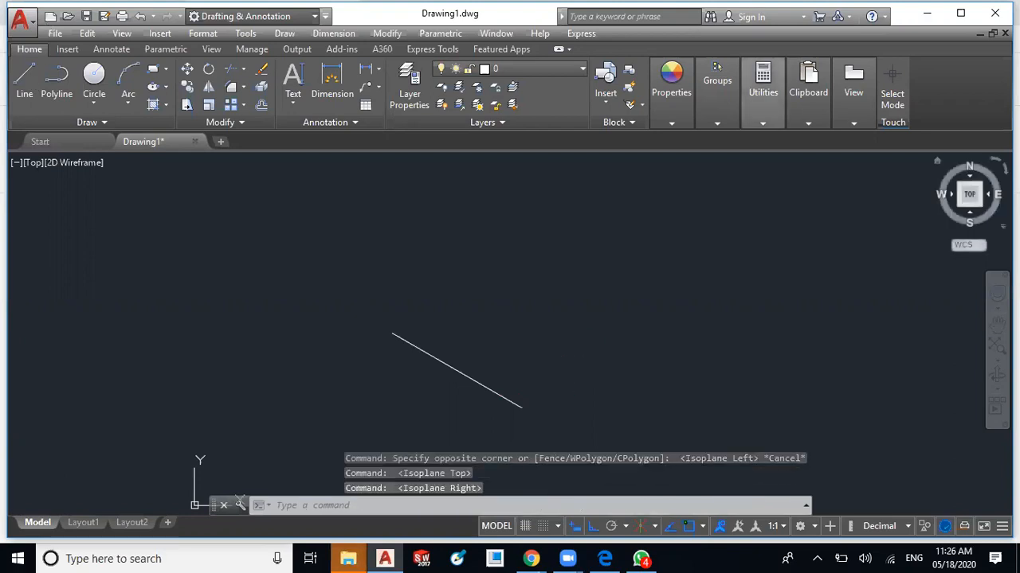
Step: Draw a line up and to the right from the first line's lower end, and switch to isoplane Left
text(l)
key(Return)
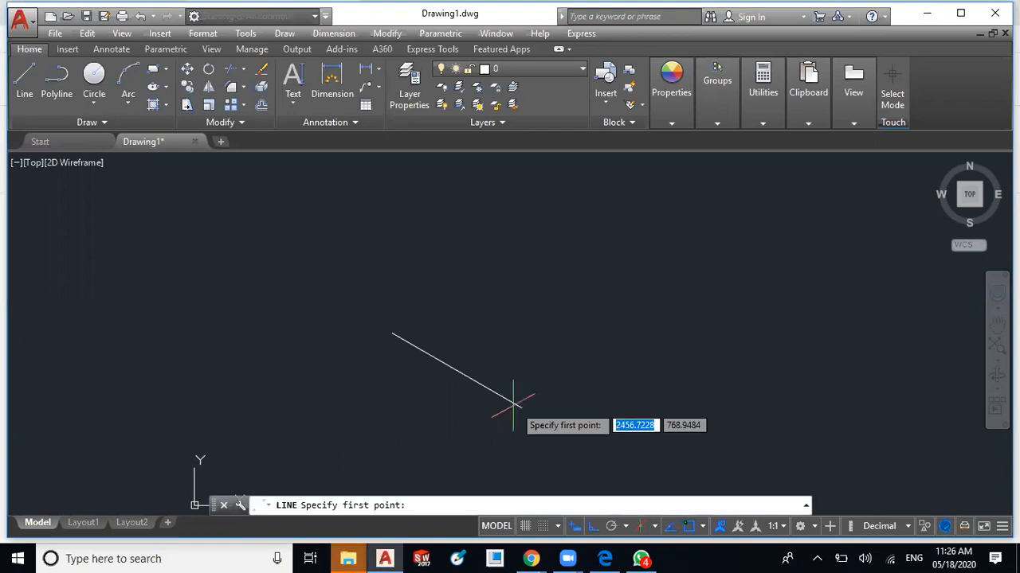
click(518, 405)
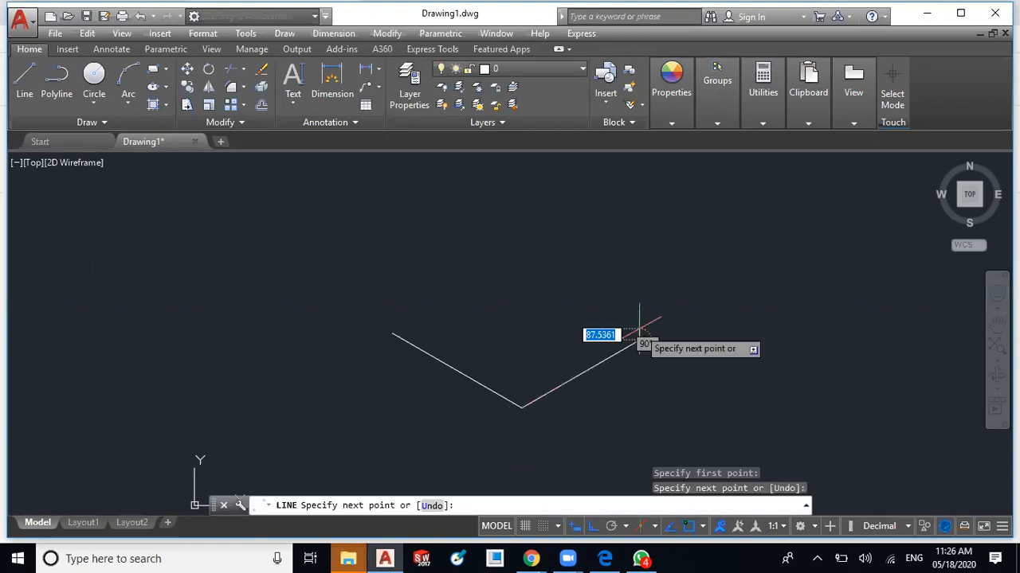
click(638, 341)
key(F5)
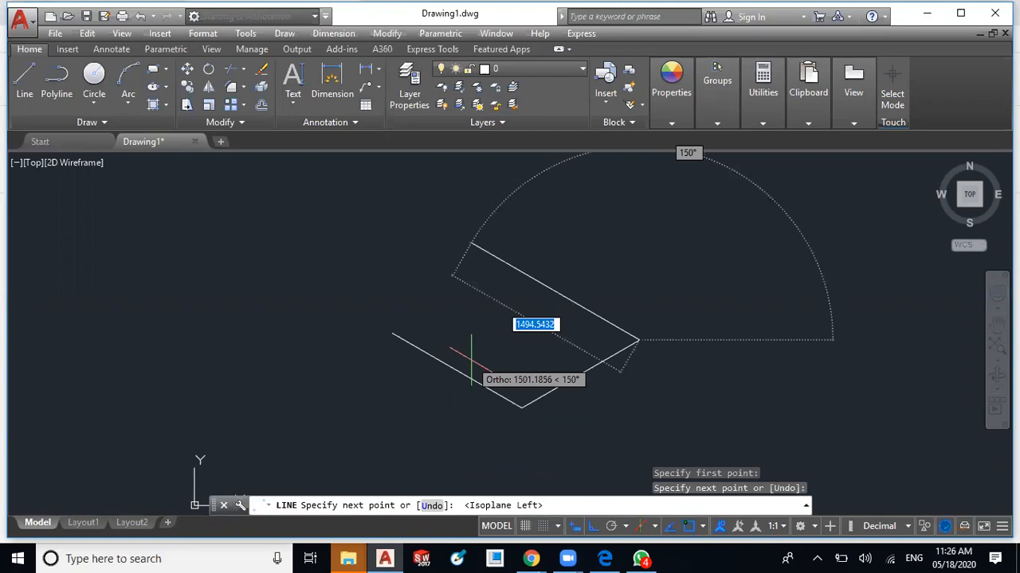
key(Return)
Step: Draw a vertical line upward from the corner where the two isometric lines meet
key(Return)
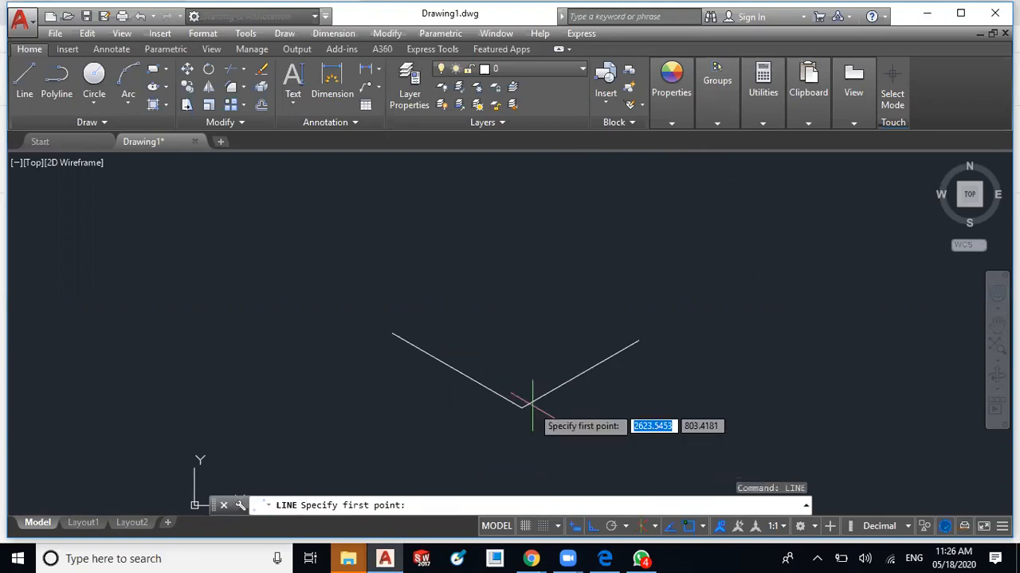
click(522, 406)
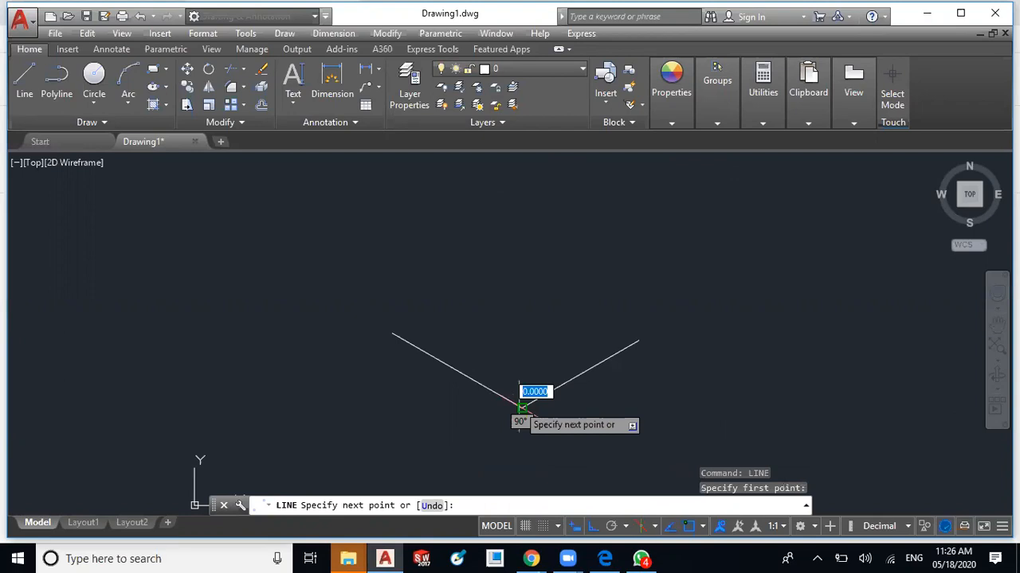
click(522, 240)
key(Escape)
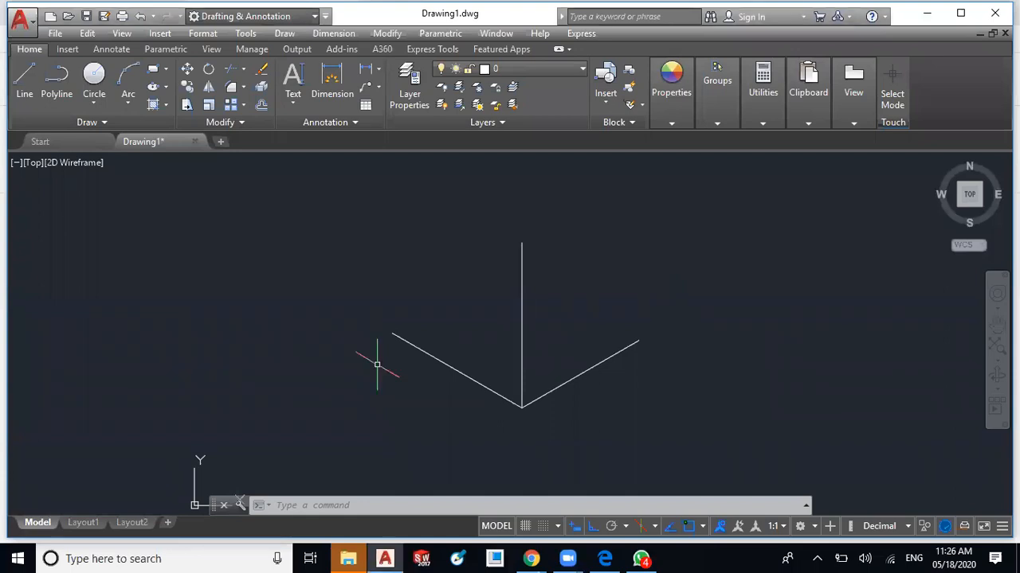
Step: Erase the three isometric lines and switch the drawing plane to isoplane Right
click(452, 376)
click(409, 430)
key(Delete)
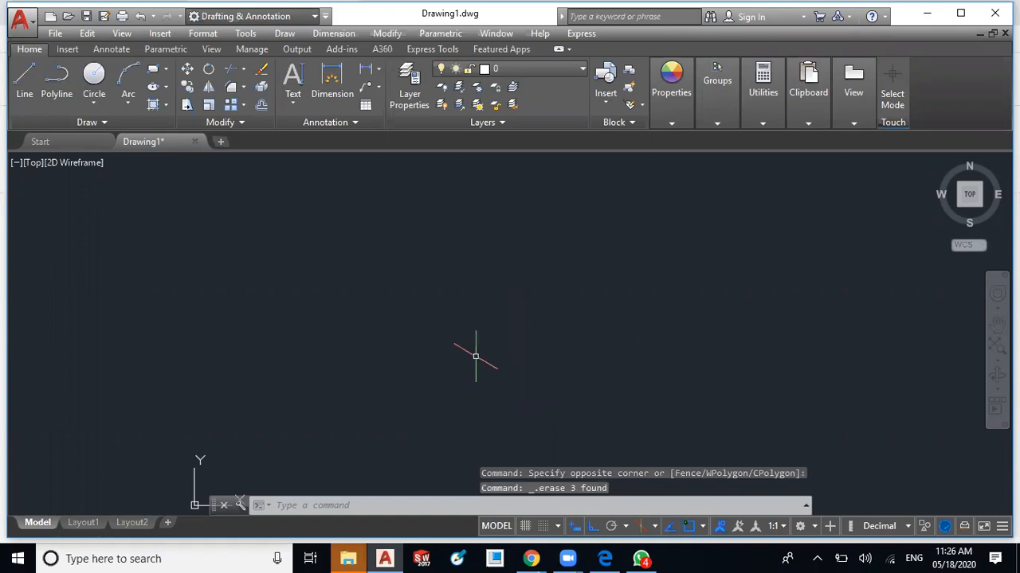
key(F5)
key(F5)
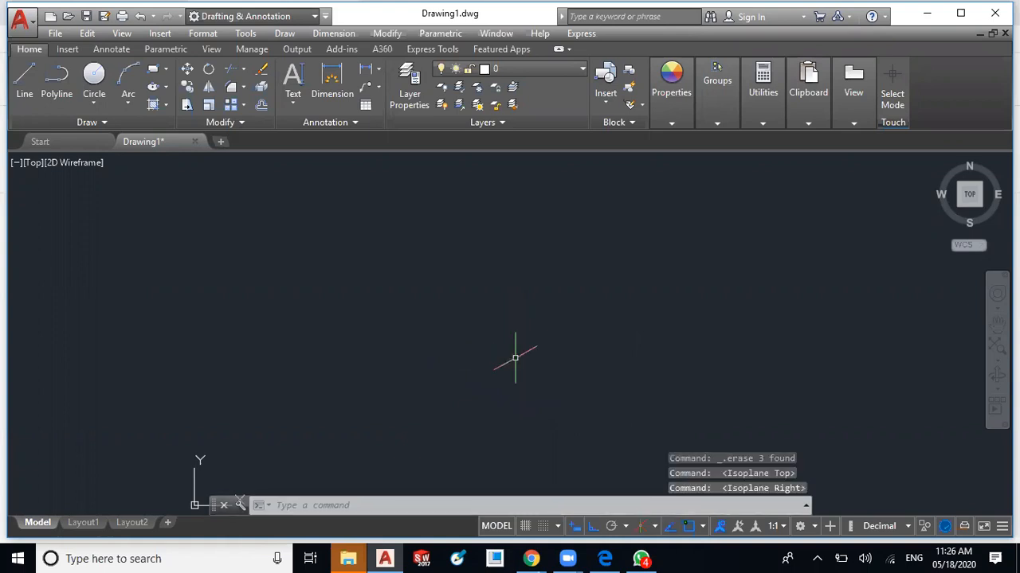
click(25, 79)
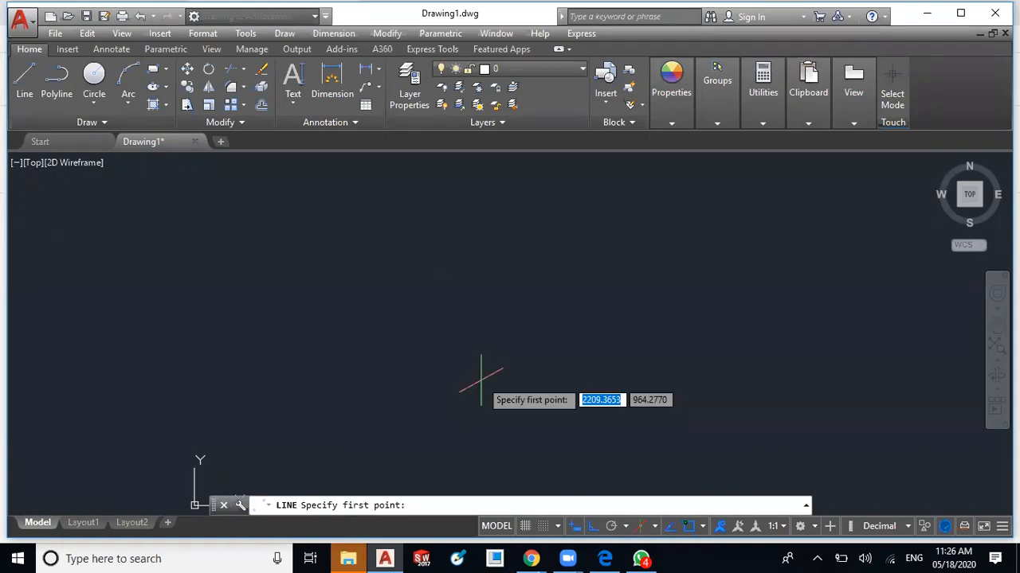
key(Escape)
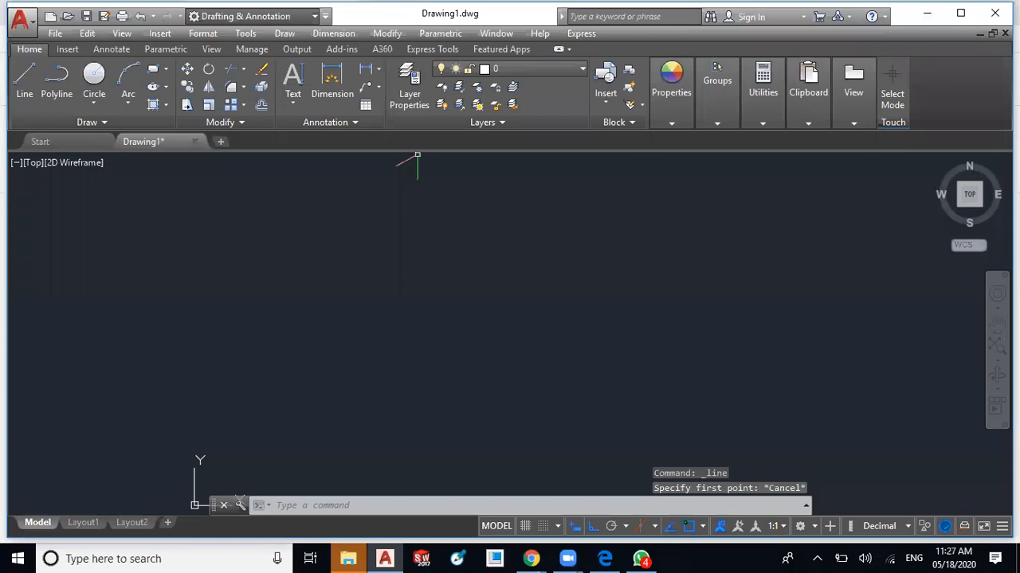
key(Escape)
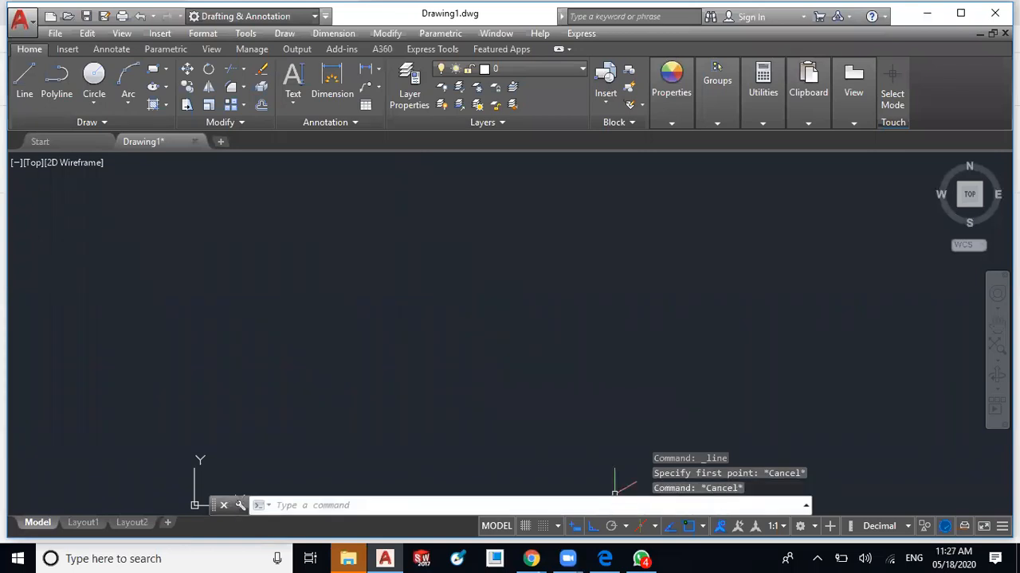
Step: Check the isoplane options and cycle through isoplanes Left, Top and Right, finishing on isoplane Top
click(654, 527)
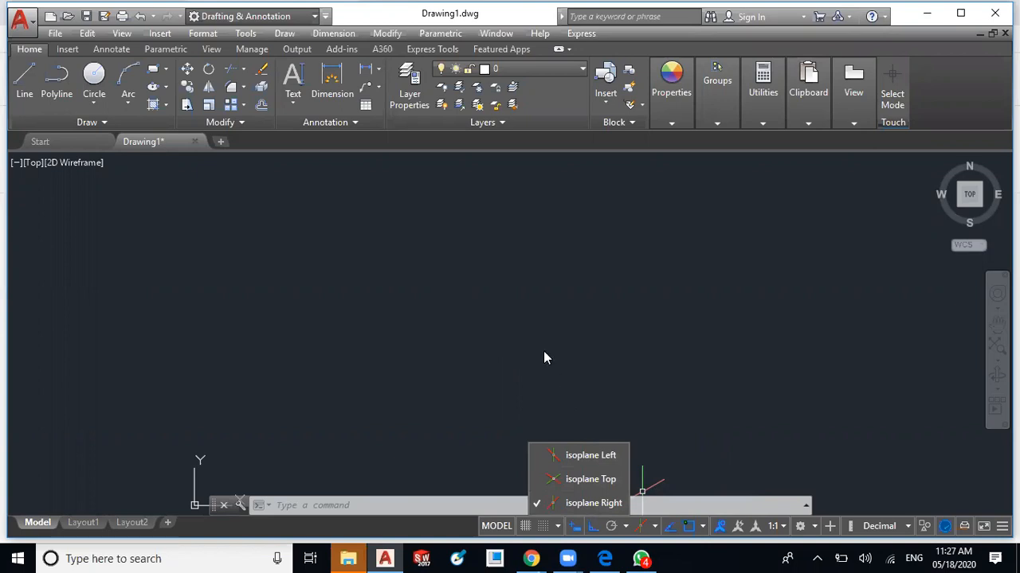
click(526, 324)
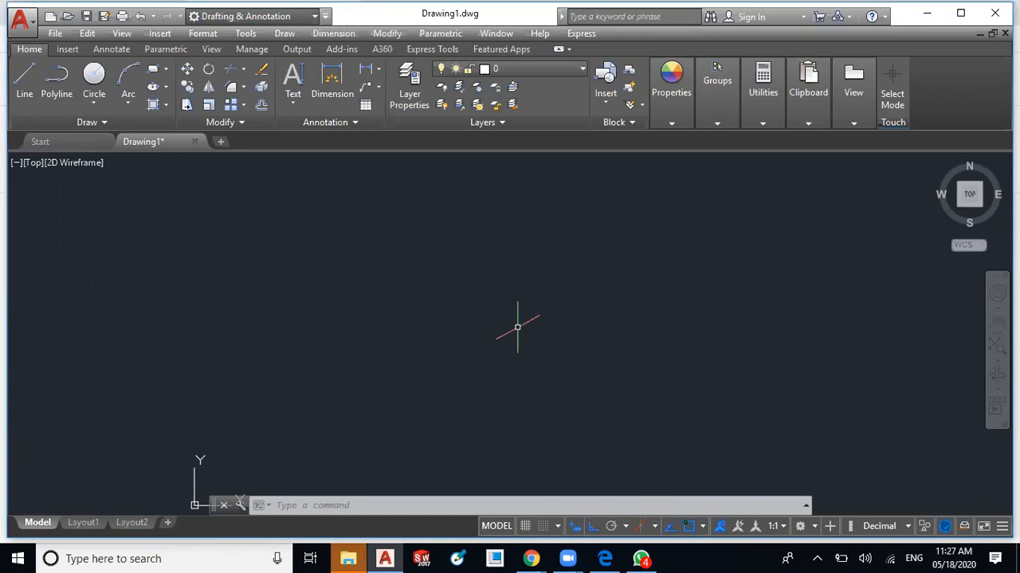
key(F5)
key(F5)
key(F5)
key(F5)
key(F5)
key(F5)
key(F5)
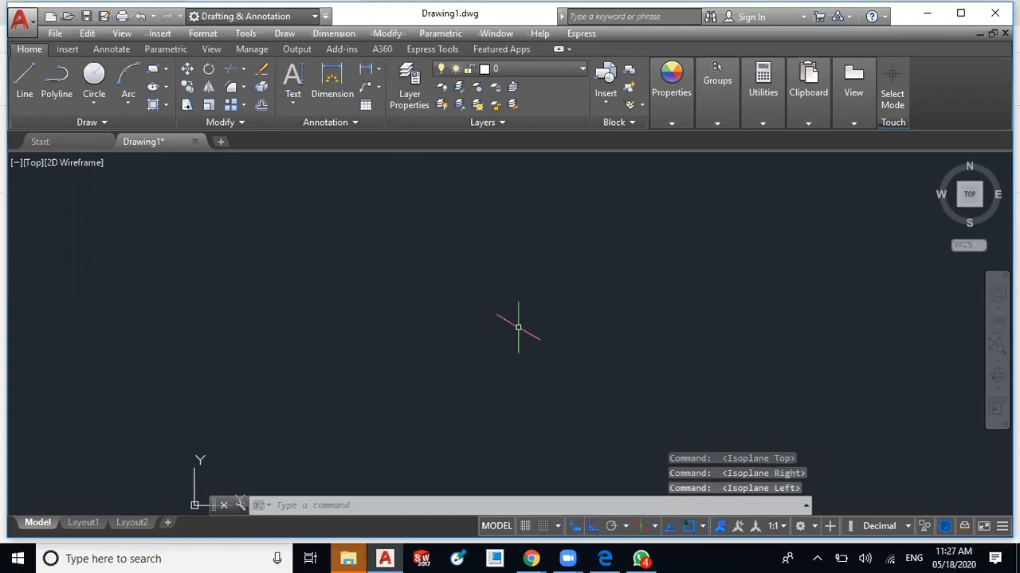
key(F5)
key(F5)
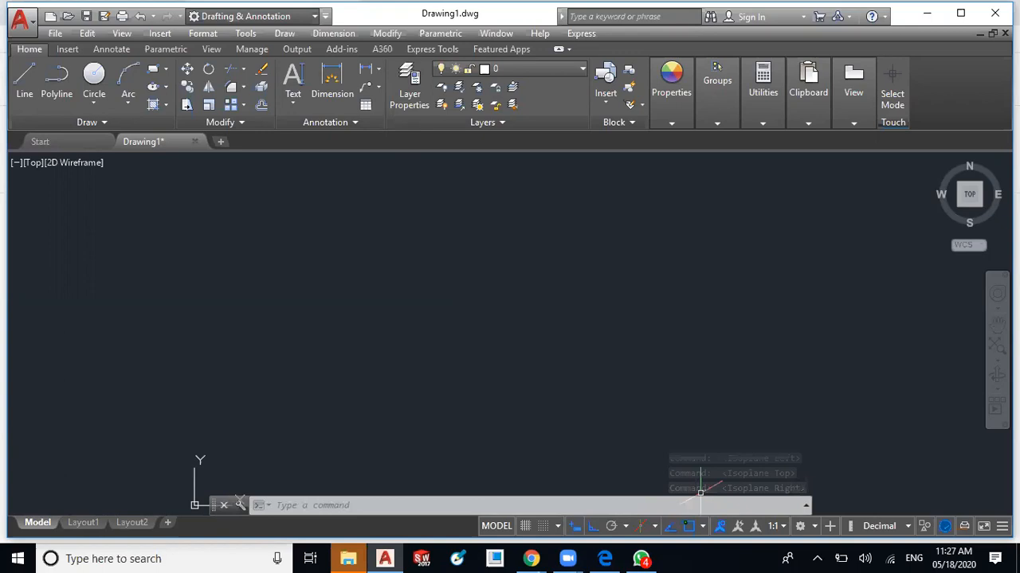
key(F5)
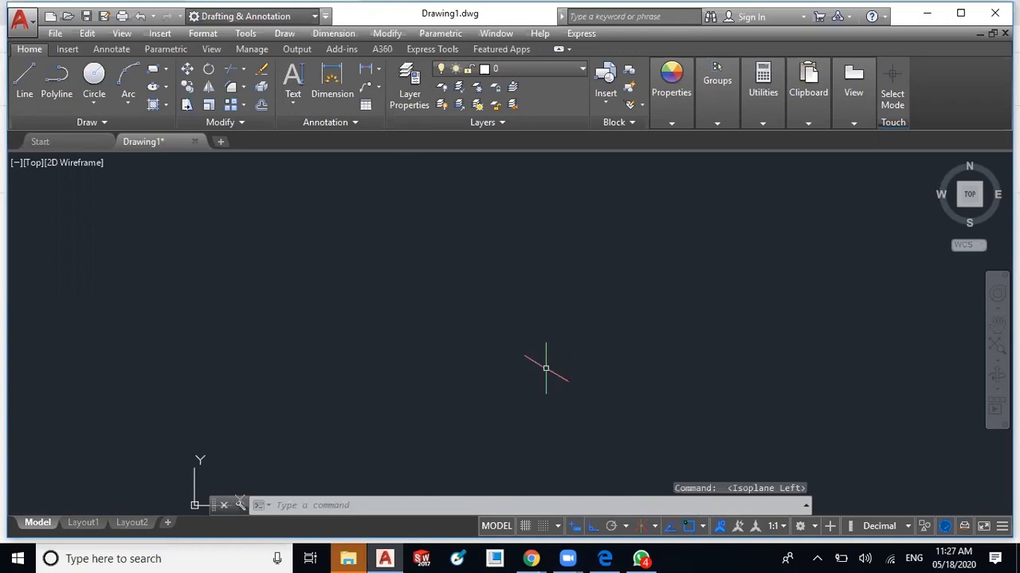
key(F5)
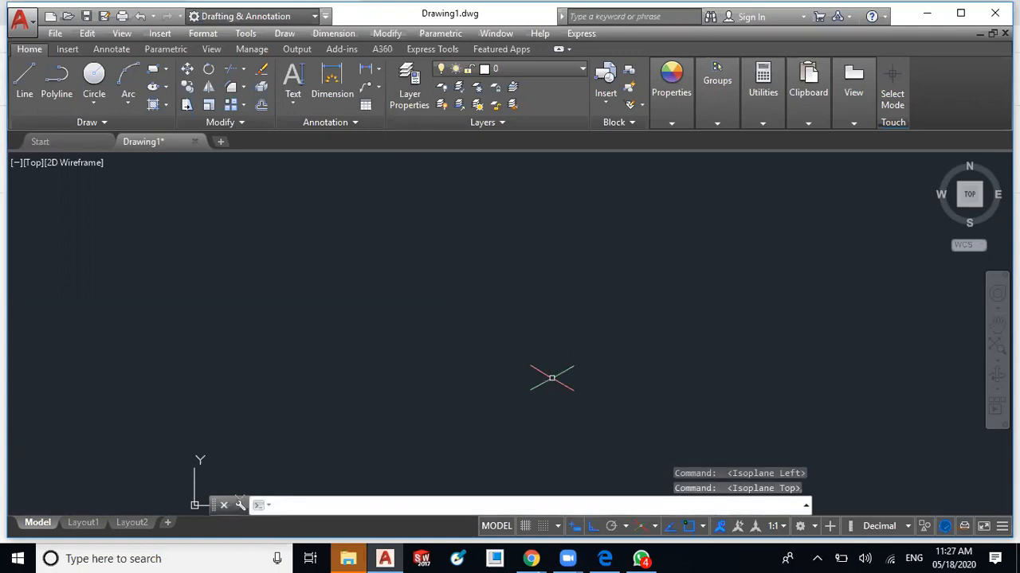
Step: Cycle through the isometric drawing planes and finish on isoplane Right
key(F5)
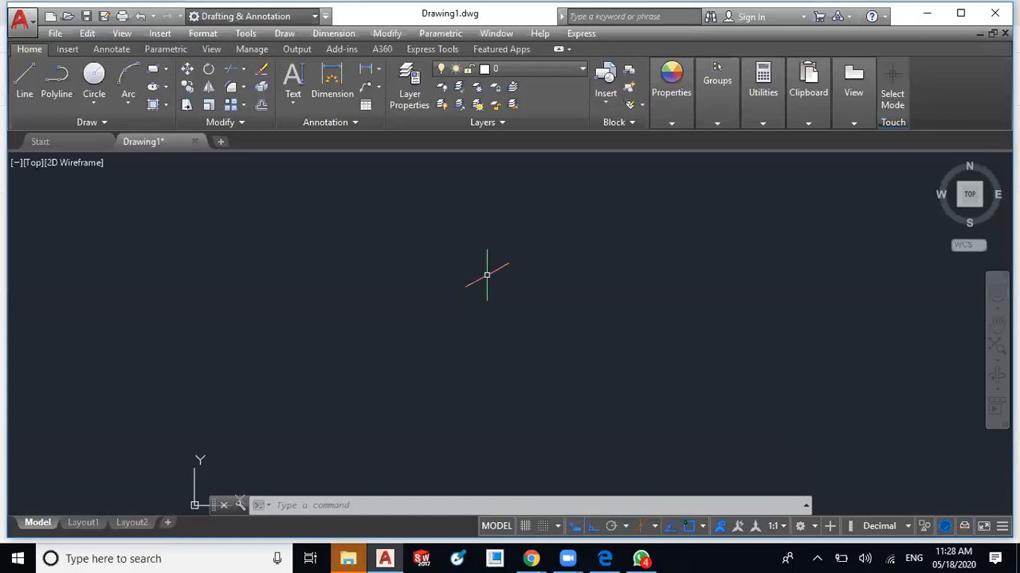
key(F5)
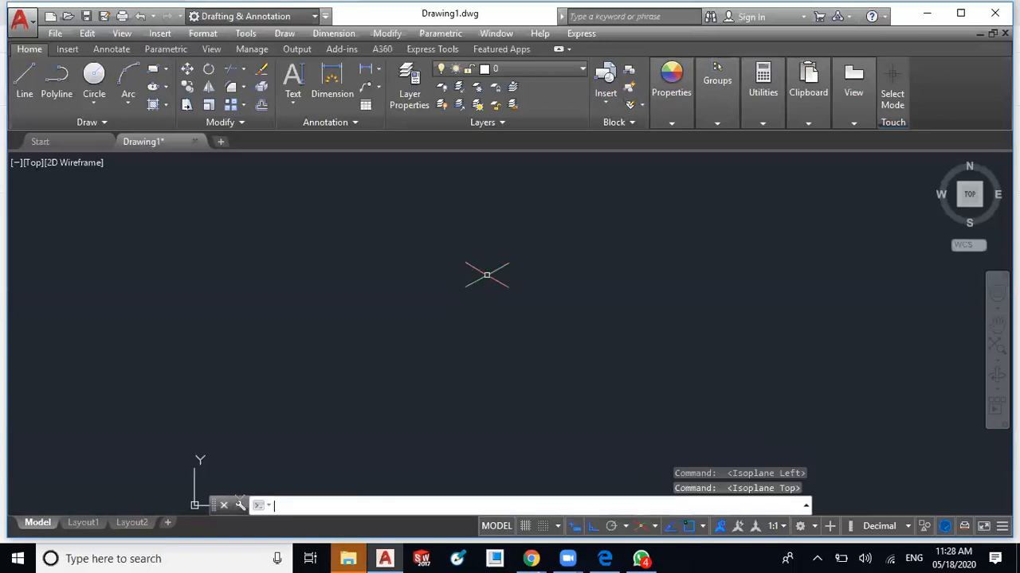
key(F5)
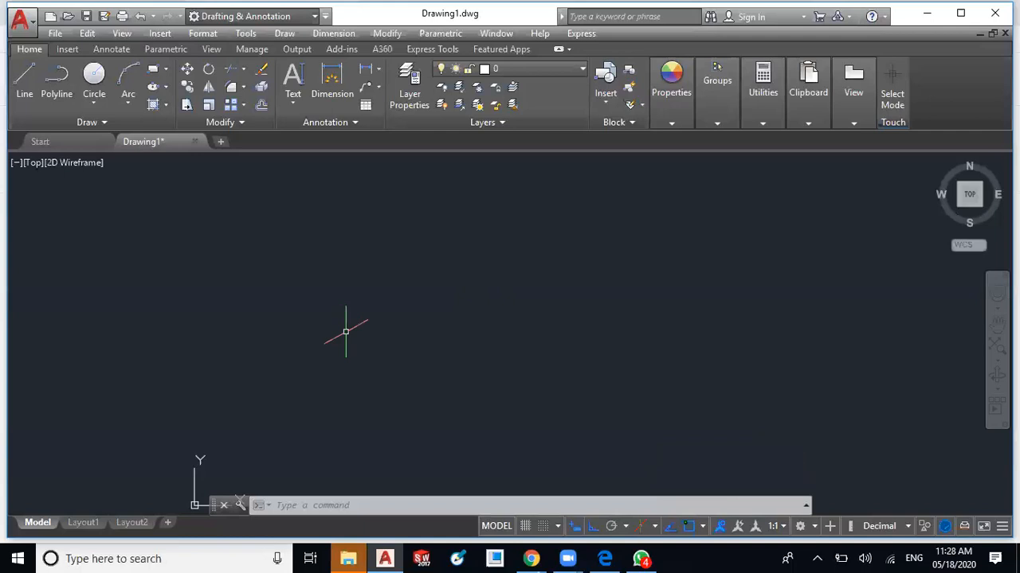
click(546, 71)
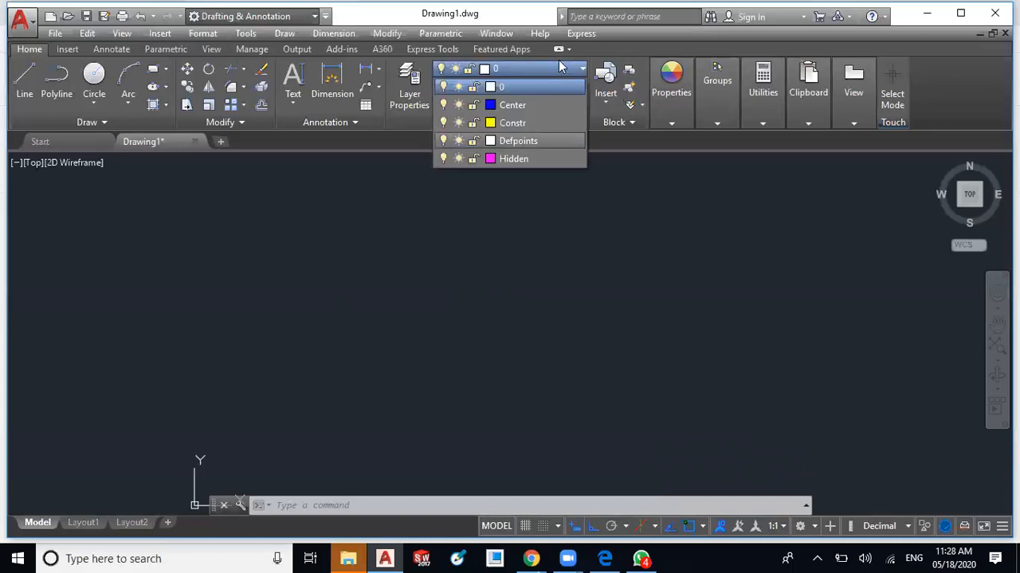
click(563, 70)
click(565, 71)
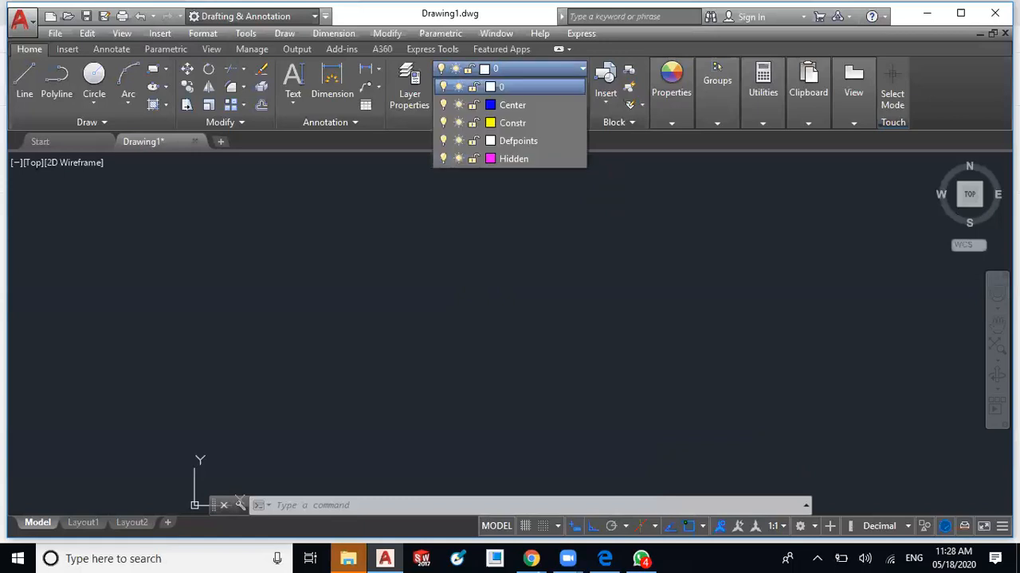
click(472, 237)
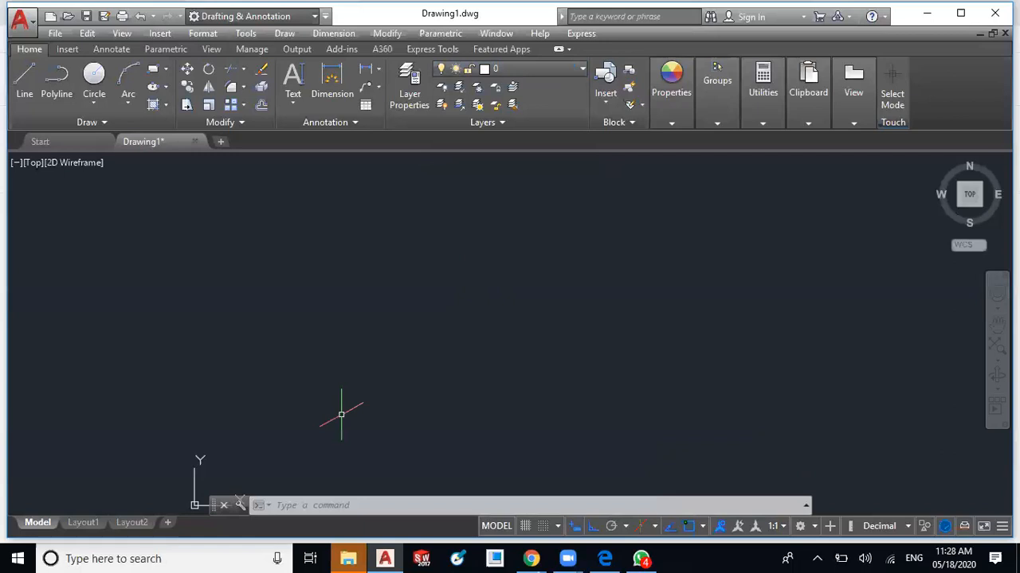
Step: Draw a closed isometric square with 100-unit sides on isoplane Right, using 30° and vertical lines, as the cube's right face
scroll(341, 415, down, 2)
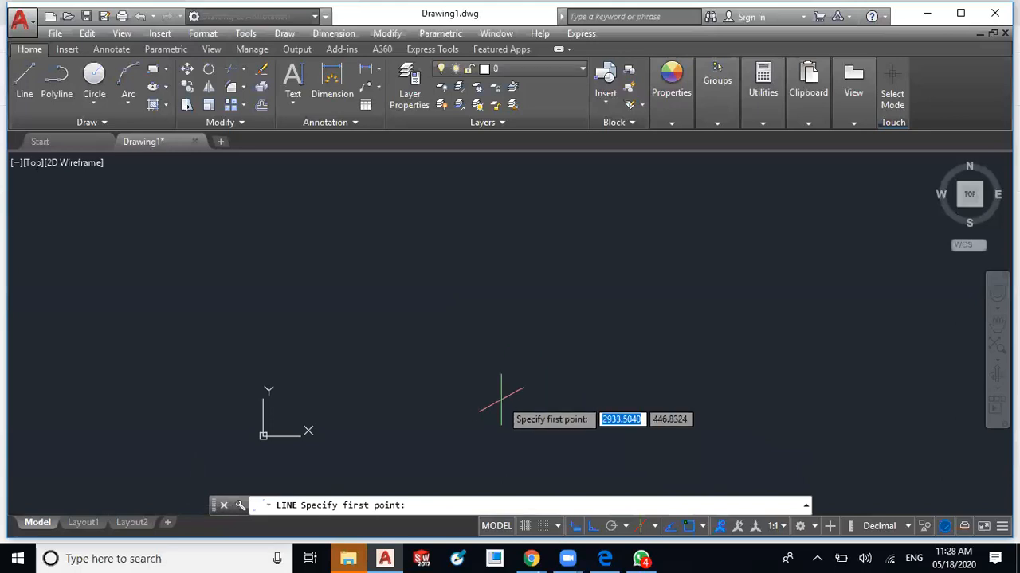
click(544, 392)
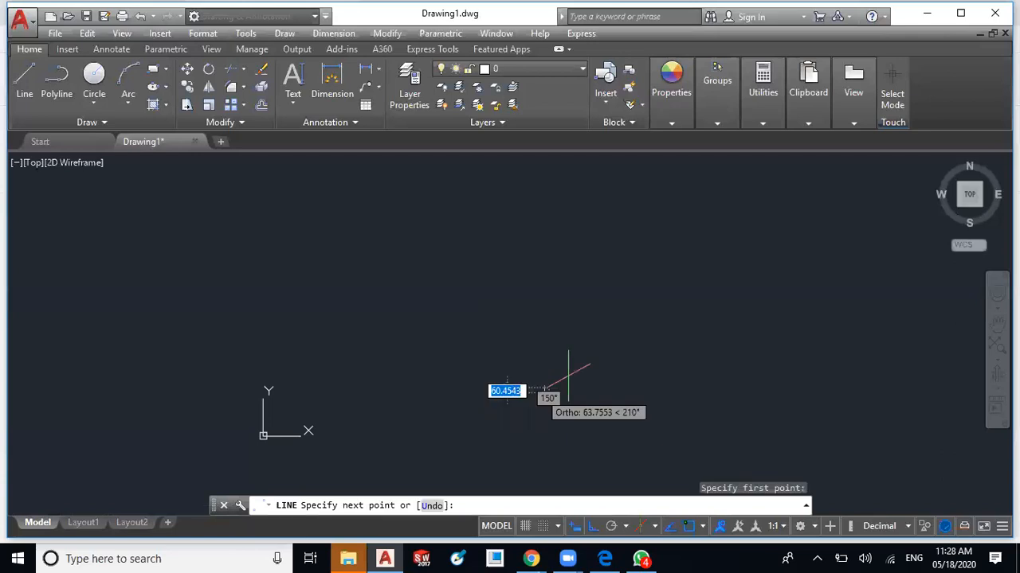
text(1)
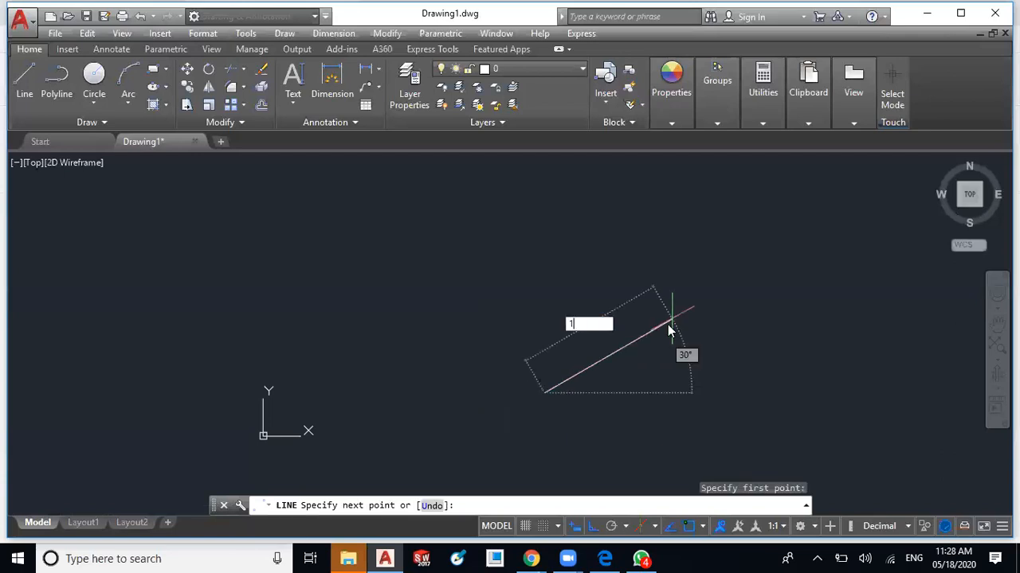
key(Return)
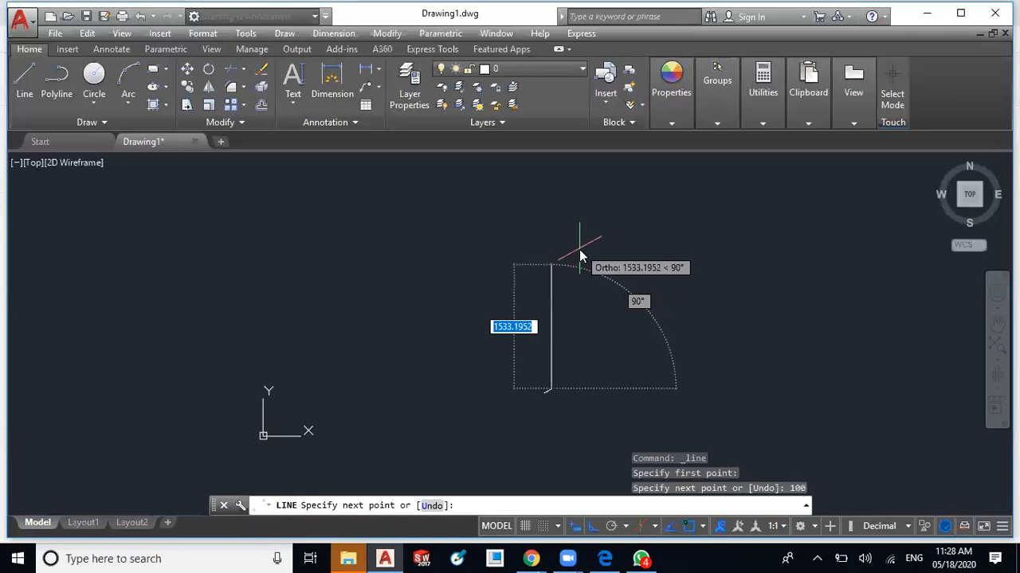
text(100)
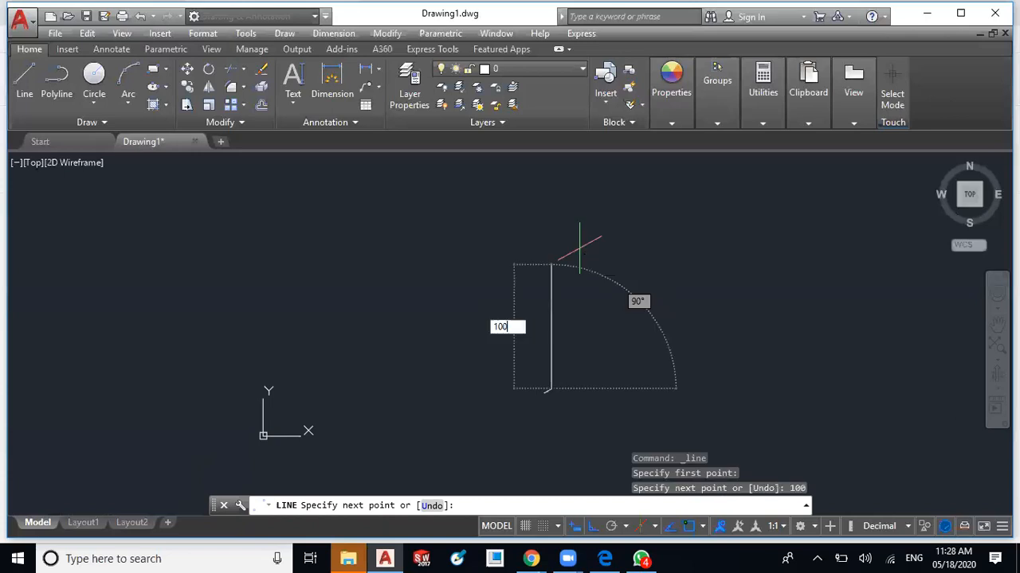
key(Return)
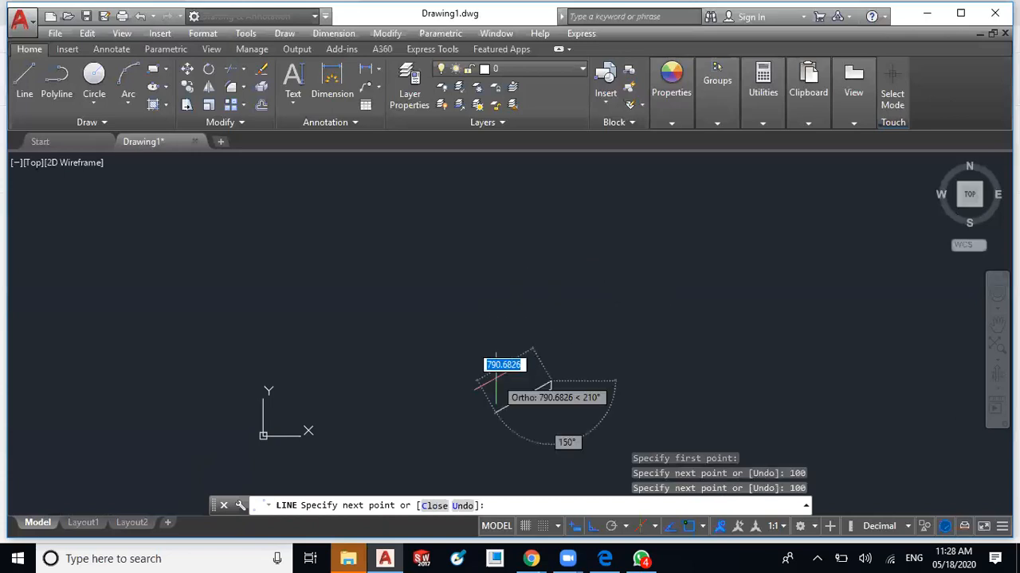
text(100)
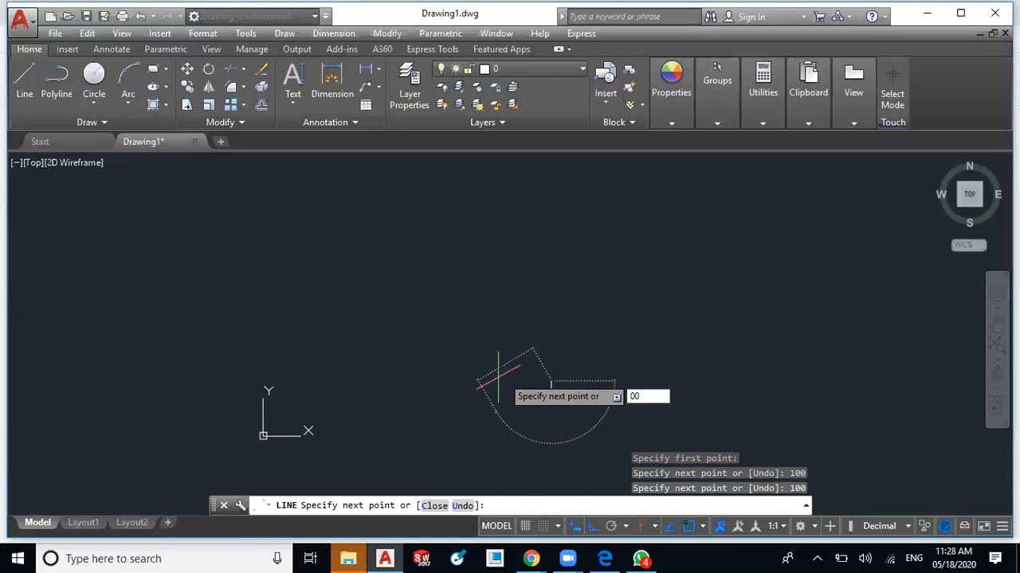
key(Return)
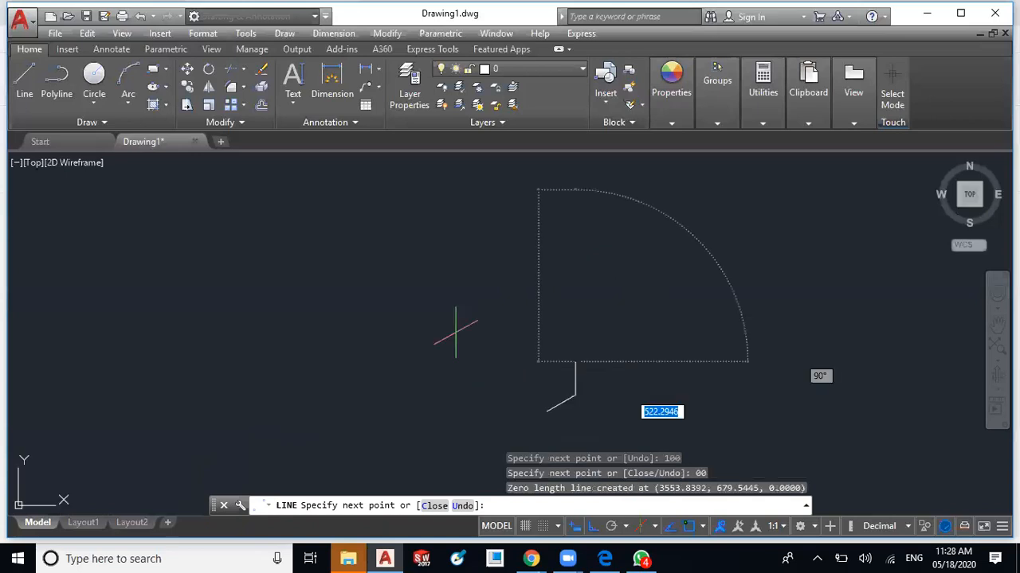
text(100)
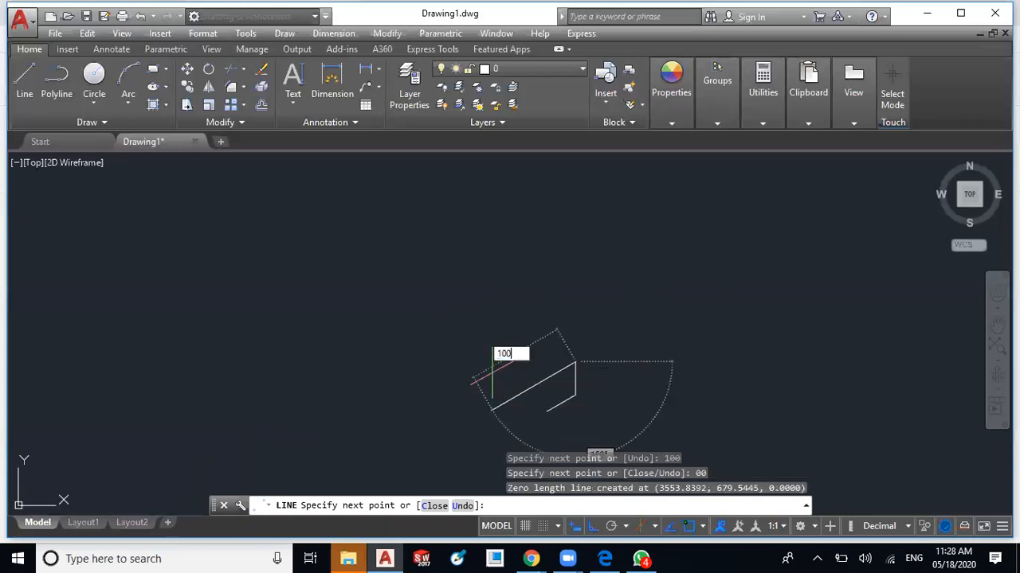
key(Return)
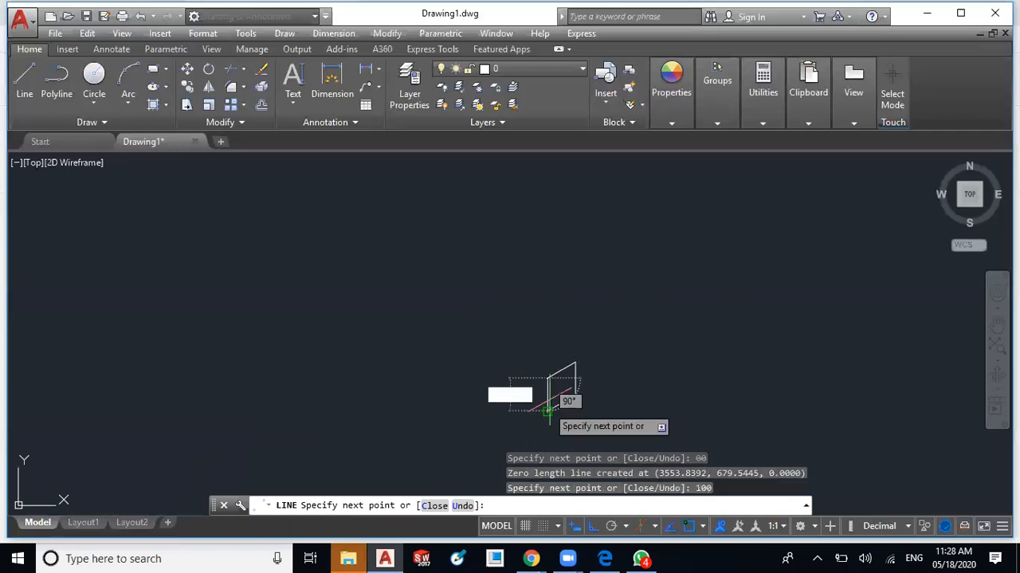
key(Escape)
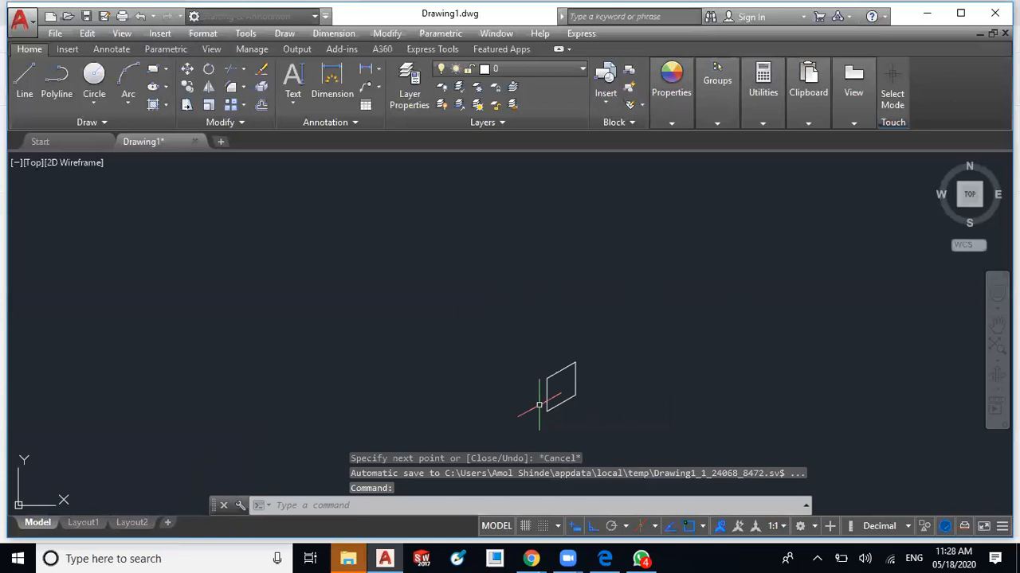
Step: Switch to isoplane Left and draw the cube's left face with 100-unit lines, from the shared edge's lower end to its upper end
scroll(539, 351, up, 2)
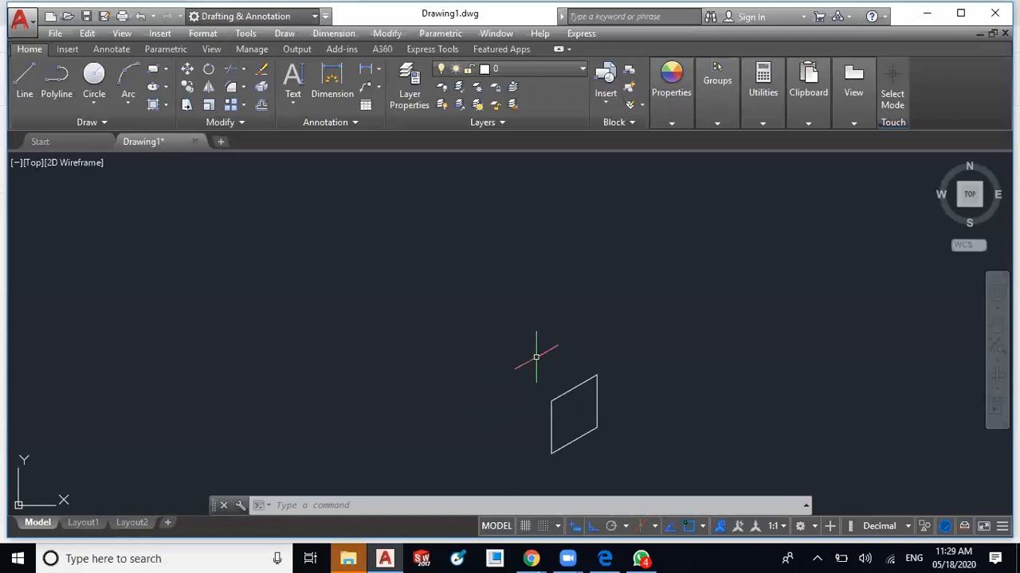
middle_click(426, 384)
middle_click(427, 384)
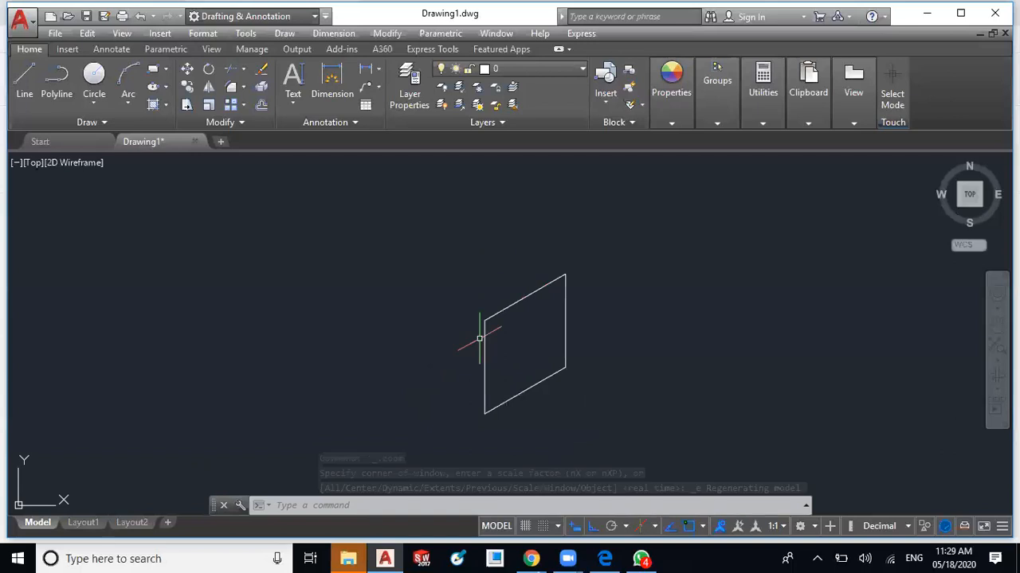
key(F5)
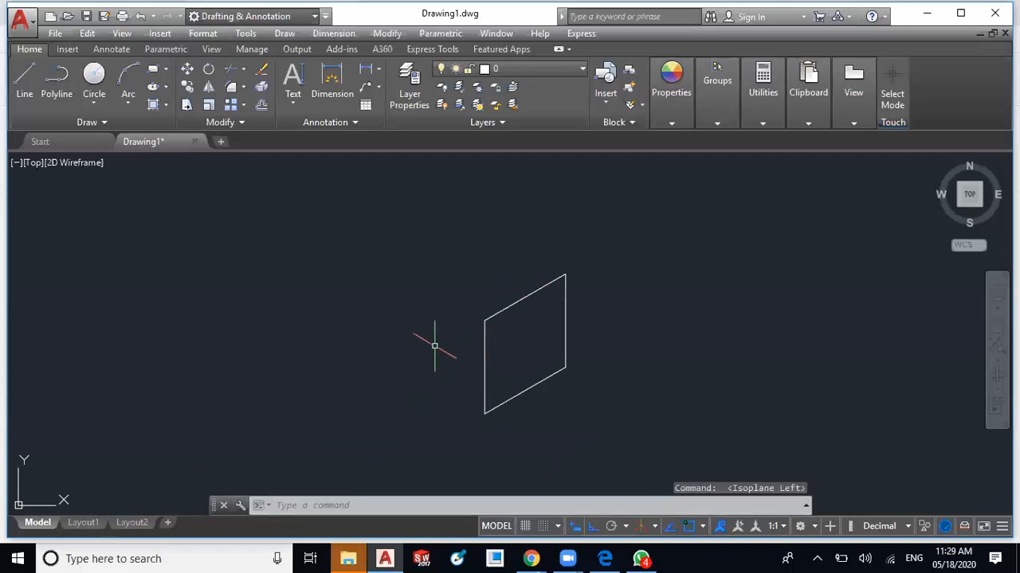
click(22, 94)
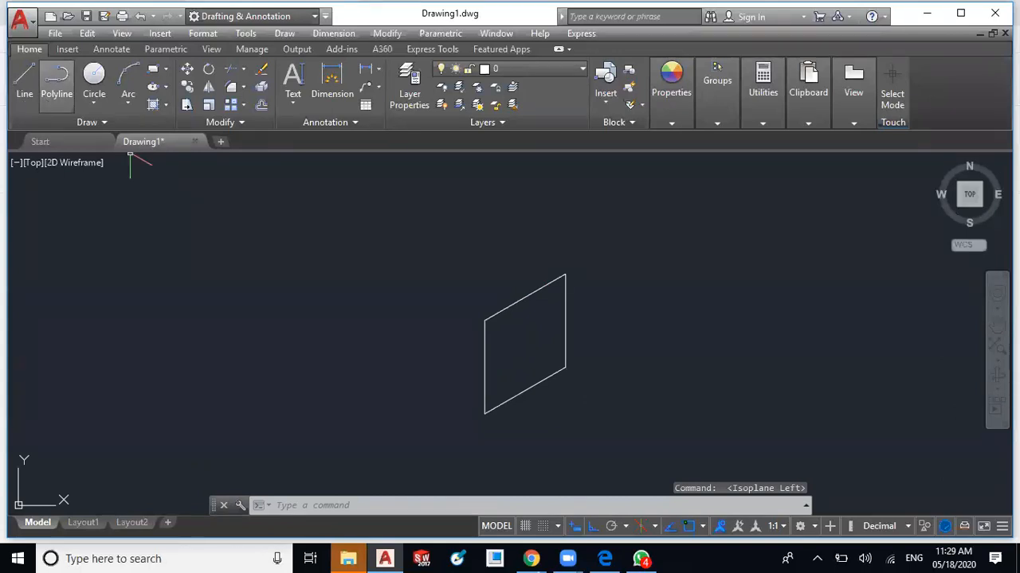
click(484, 414)
text(1)
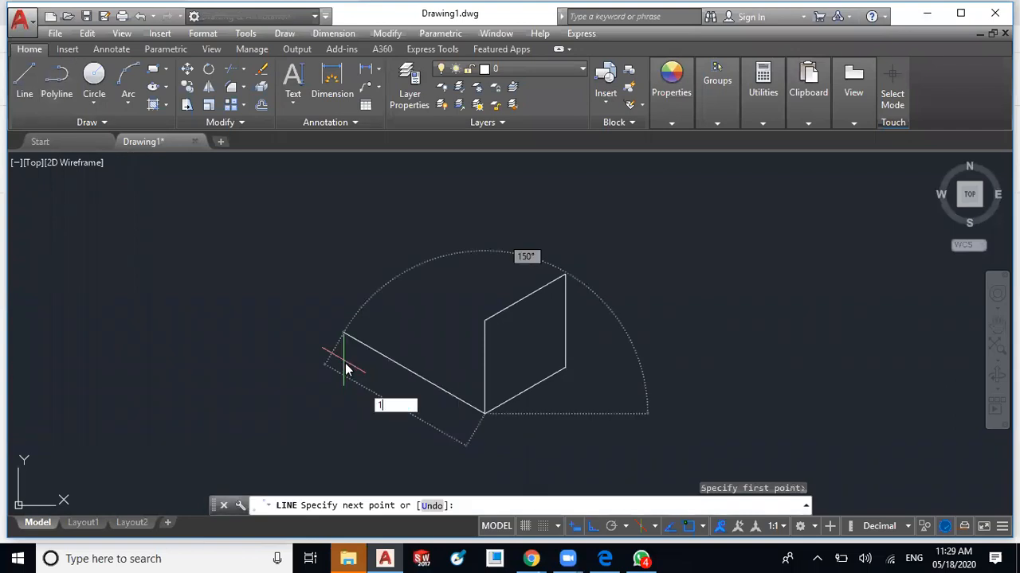
text(00)
key(Return)
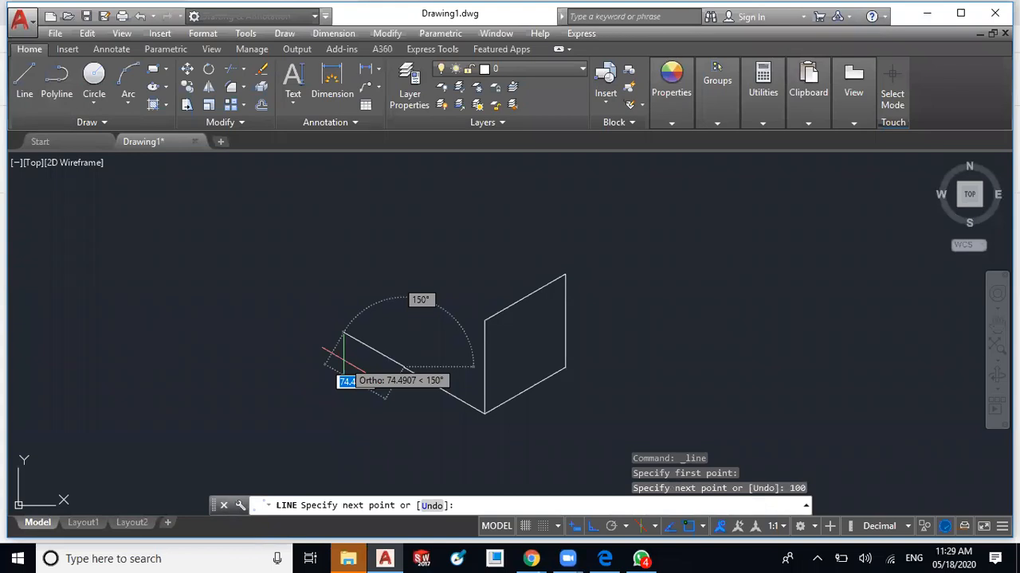
text(100)
key(Return)
click(485, 320)
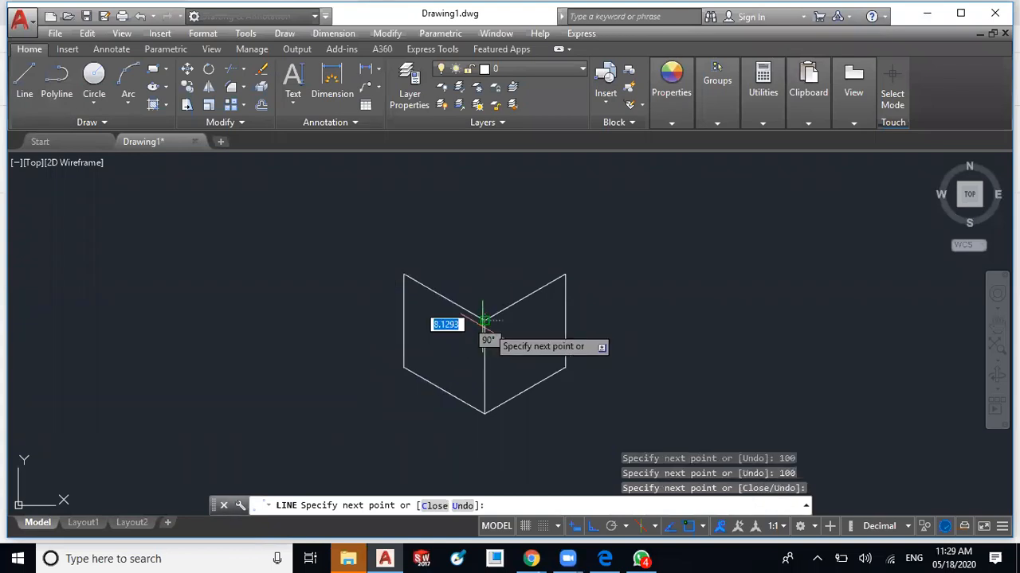
key(Escape)
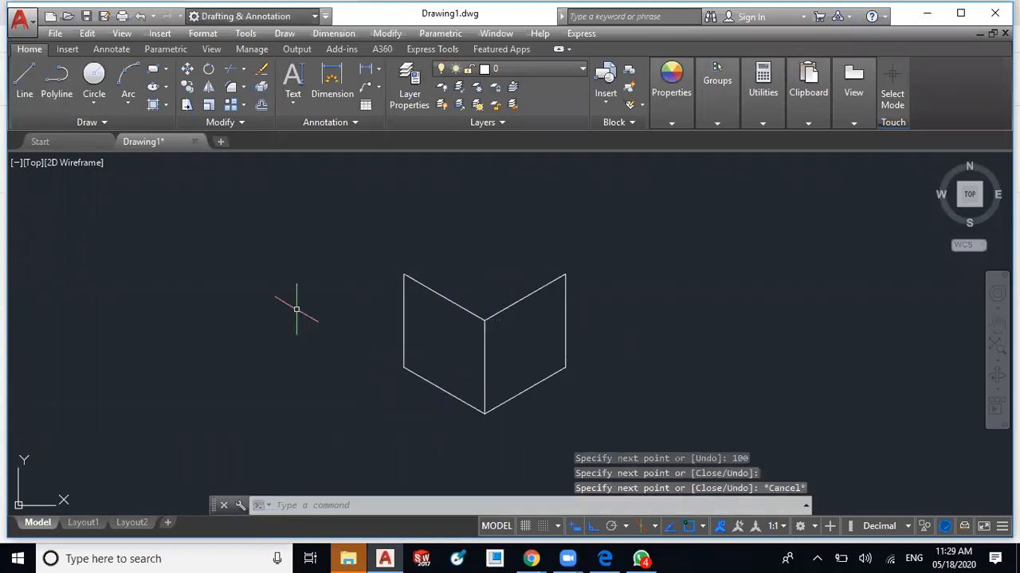
Step: Switch to isoplane Top and close the cube's top face with a 100-unit line at 30° and a line to the right face's upper corner
text(l)
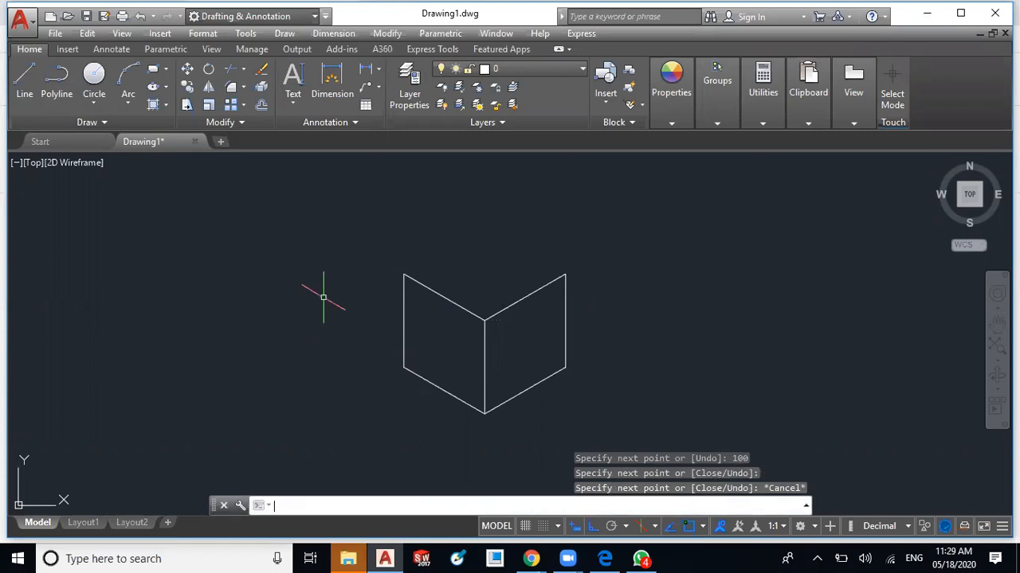
key(F5)
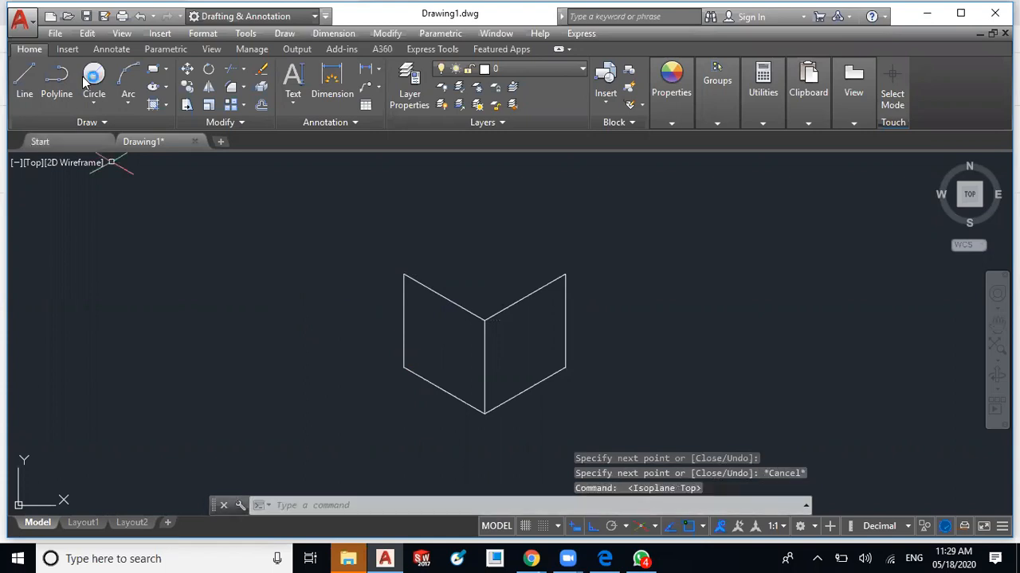
click(25, 84)
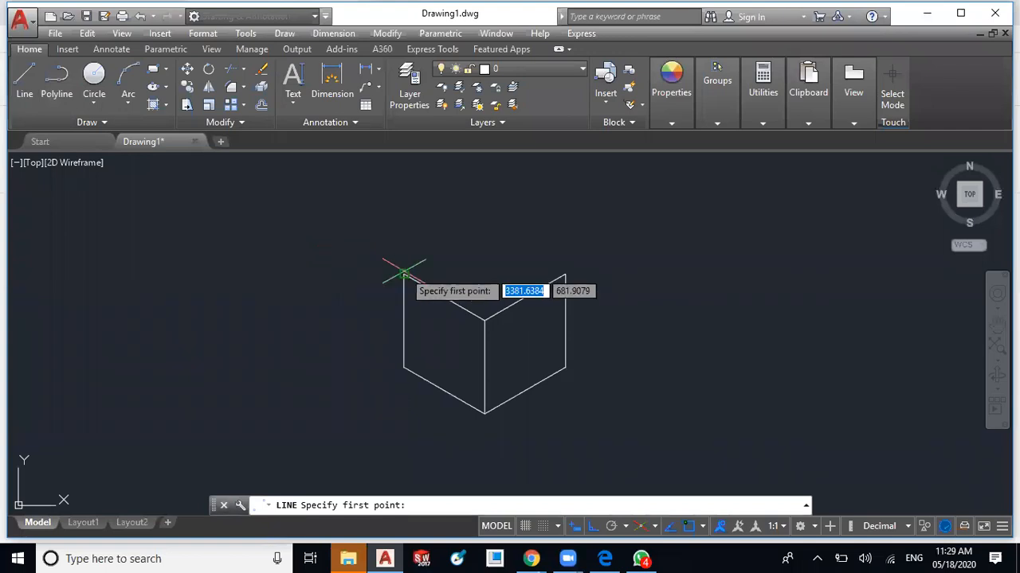
click(404, 274)
text(1)
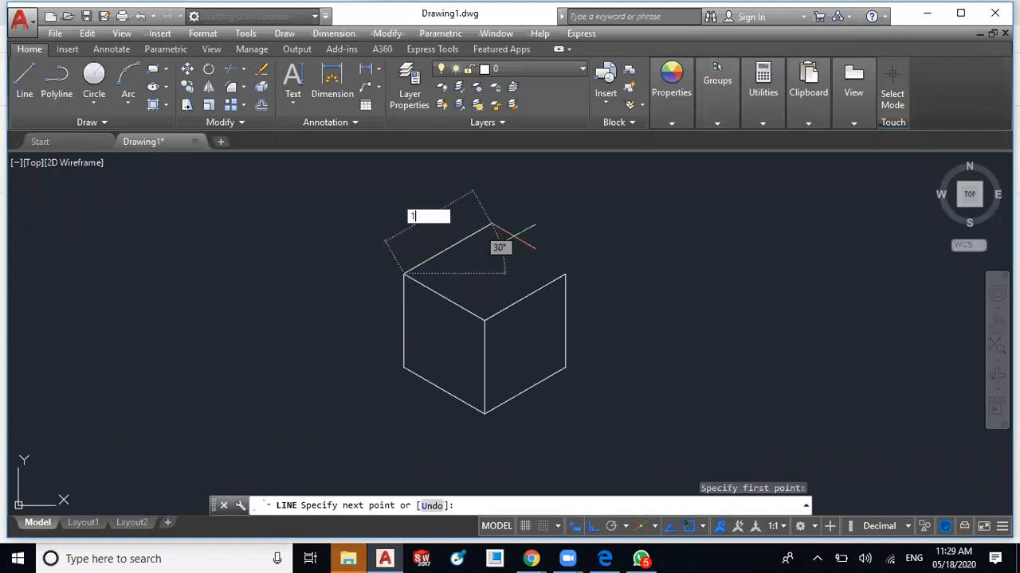
text(00)
key(Return)
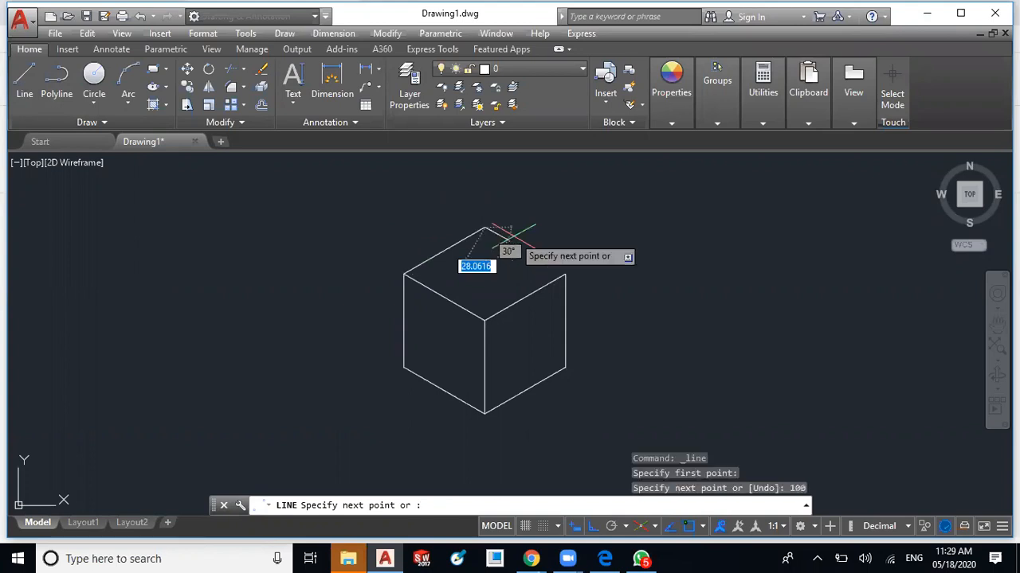
click(566, 274)
key(Escape)
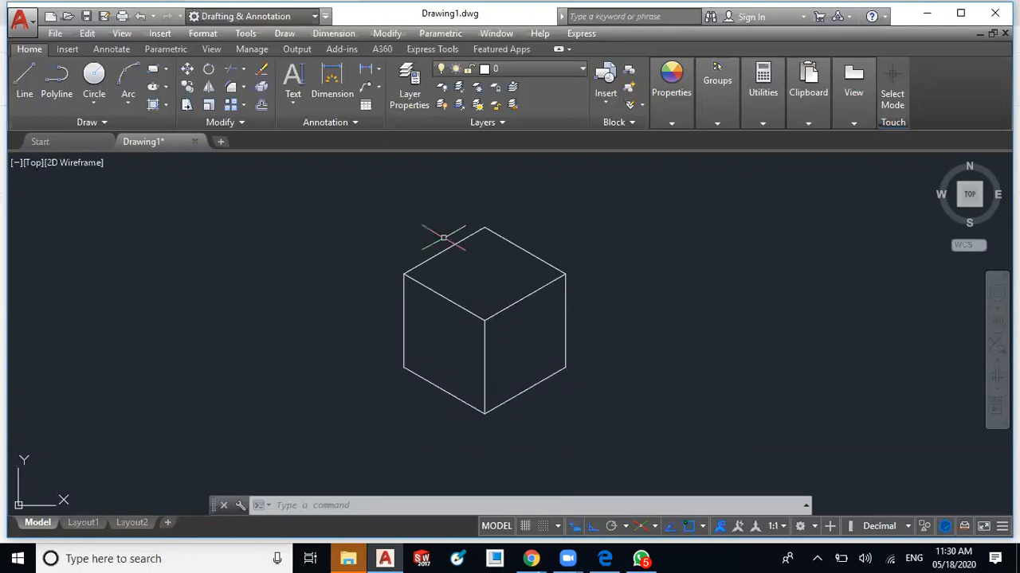
Step: Draw an isocircle with radius 50 centred on the cube's top face, using the Ellipse command's Isocircle option
click(166, 87)
click(138, 150)
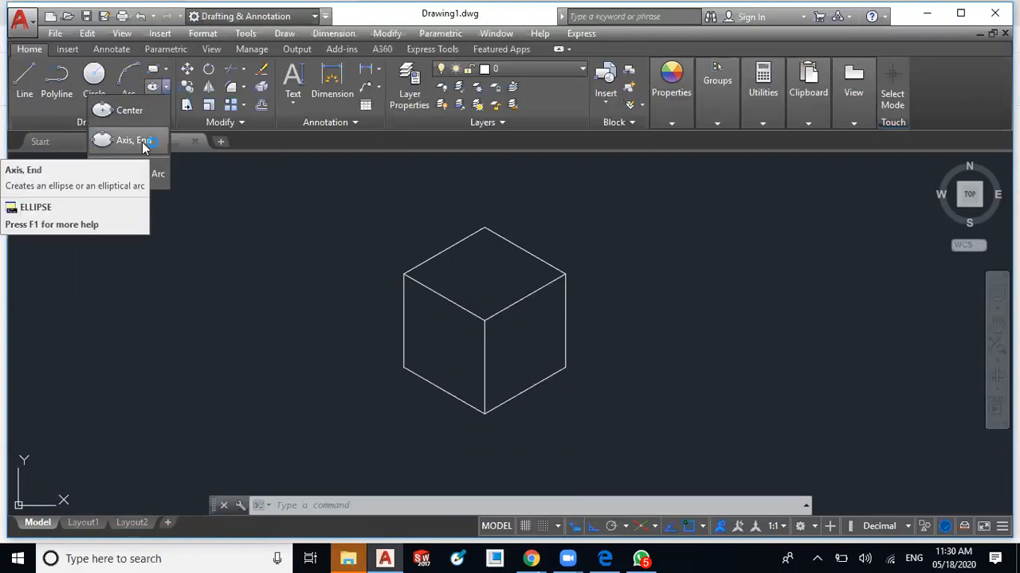
right_click(277, 250)
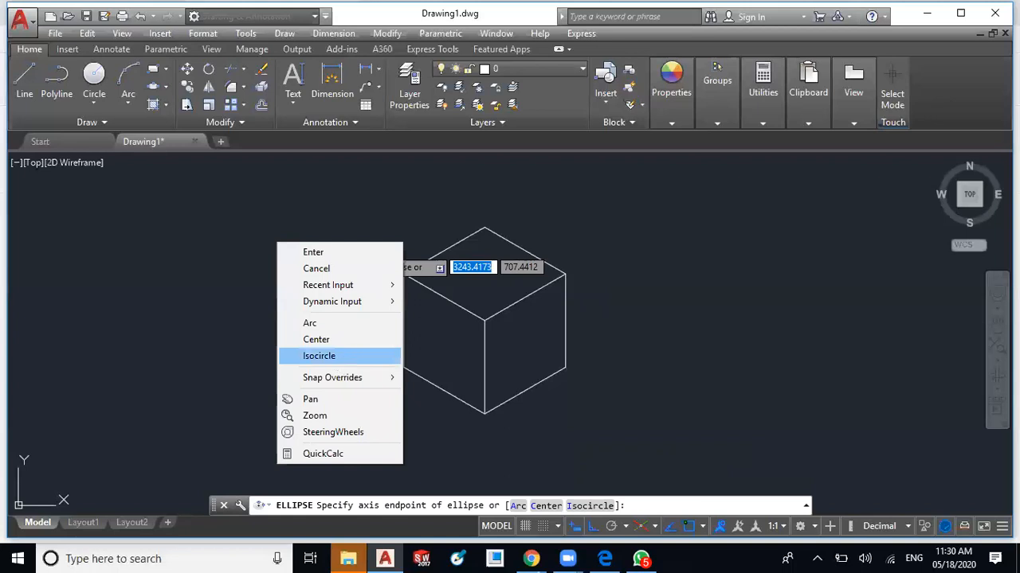
click(335, 356)
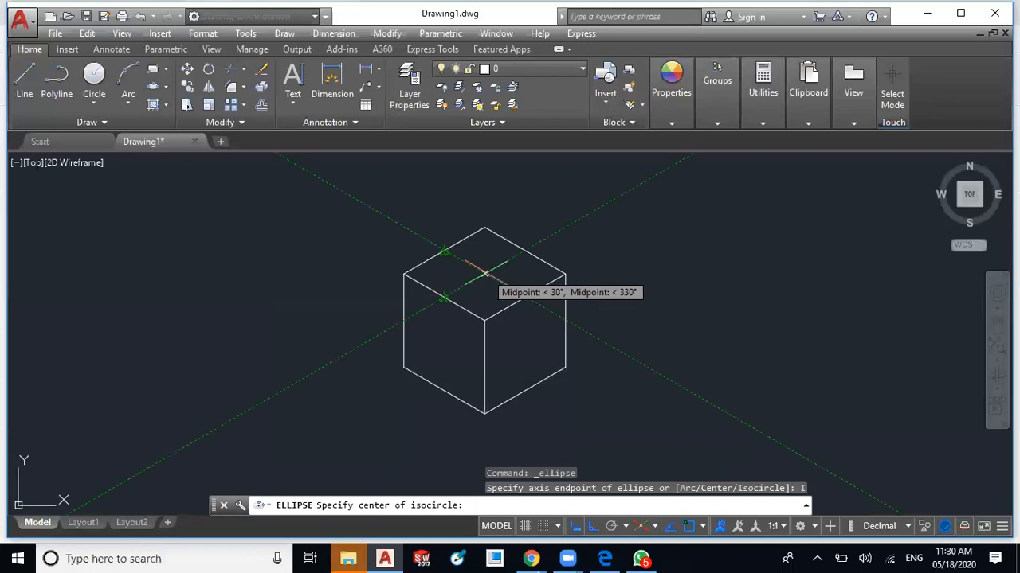
click(484, 272)
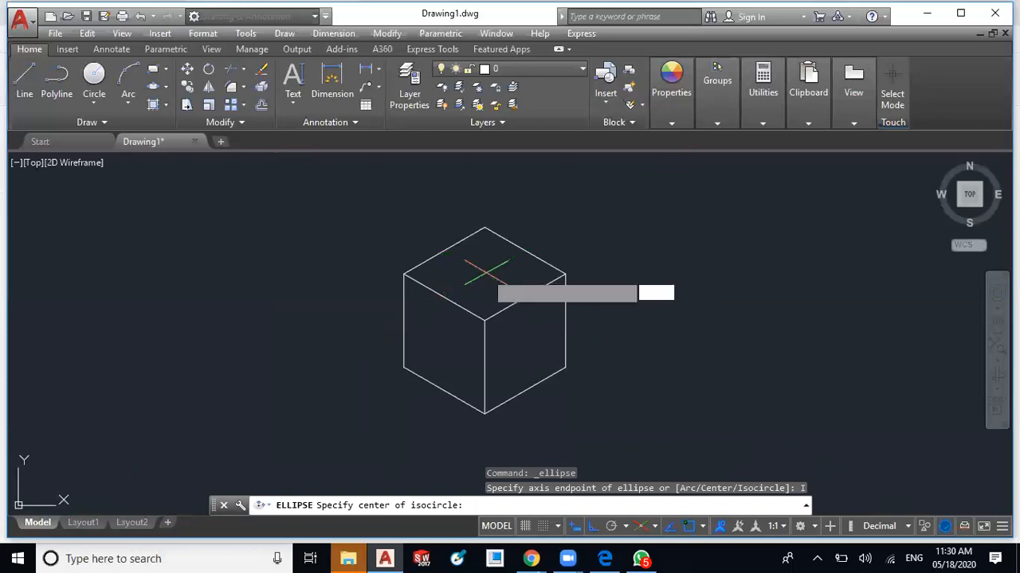
click(484, 272)
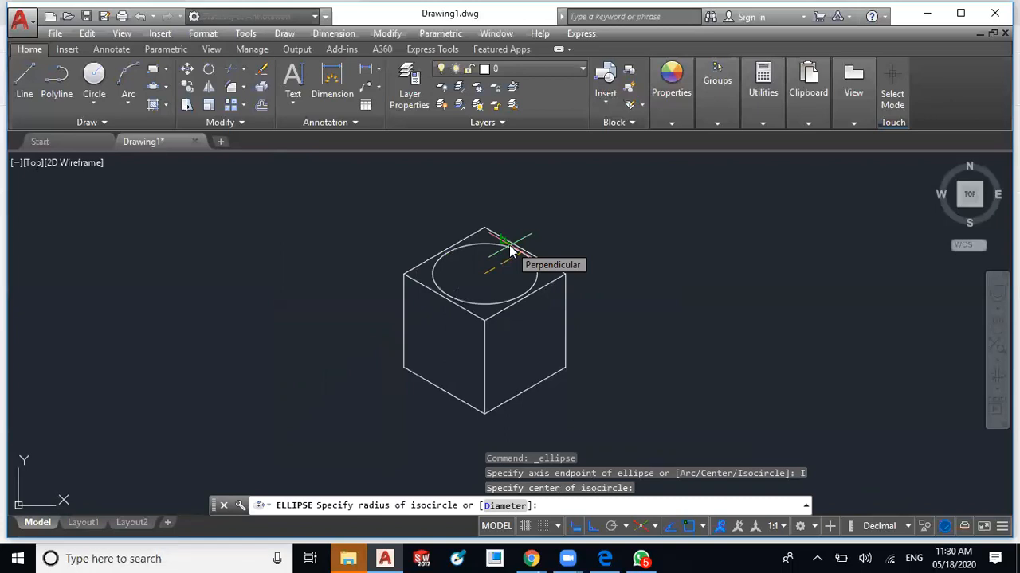
text(50)
key(Return)
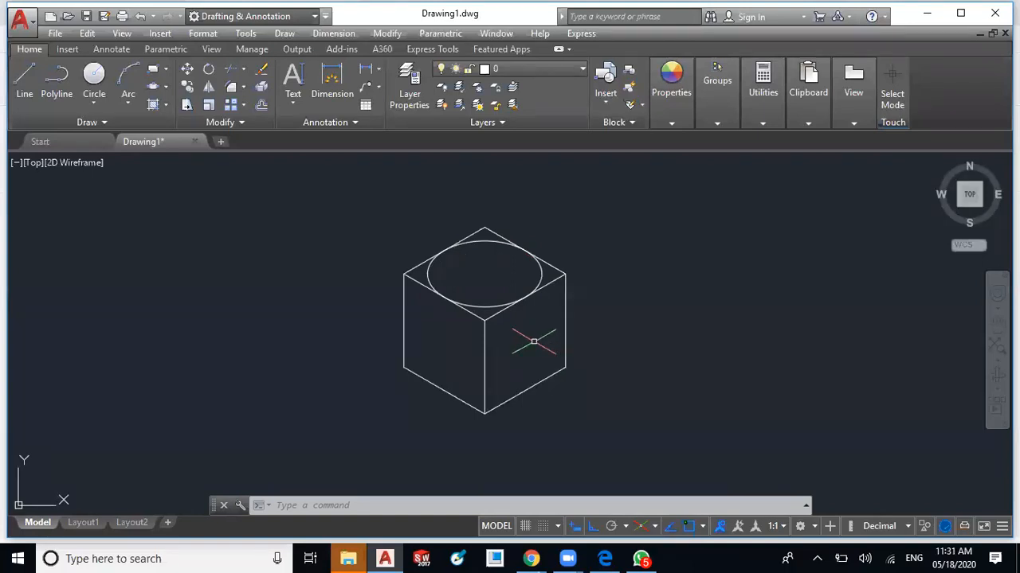
Step: Switch to isoplane Right and draw an isocircle with radius 50 centred on the cube's right face
key(F5)
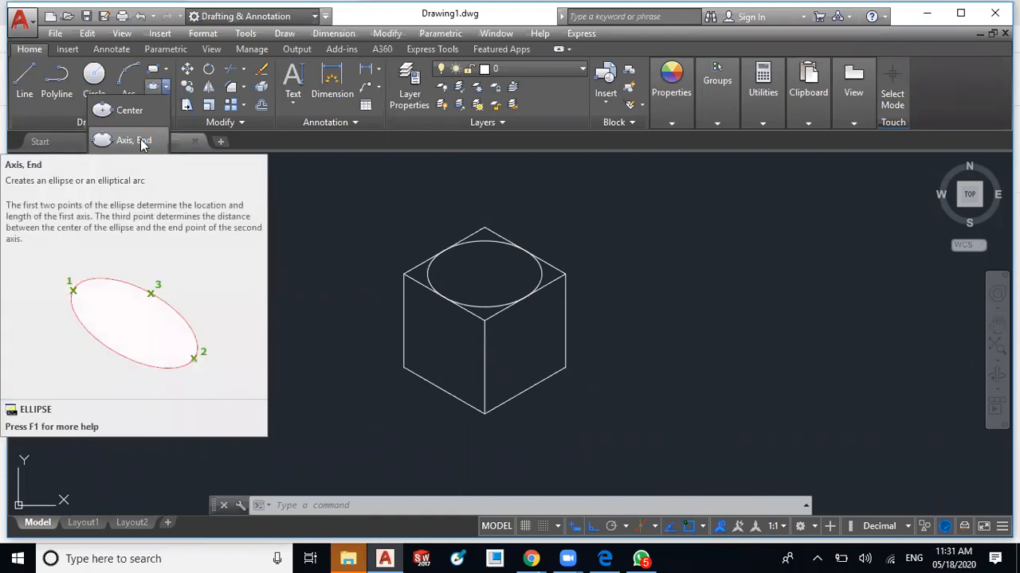
click(142, 140)
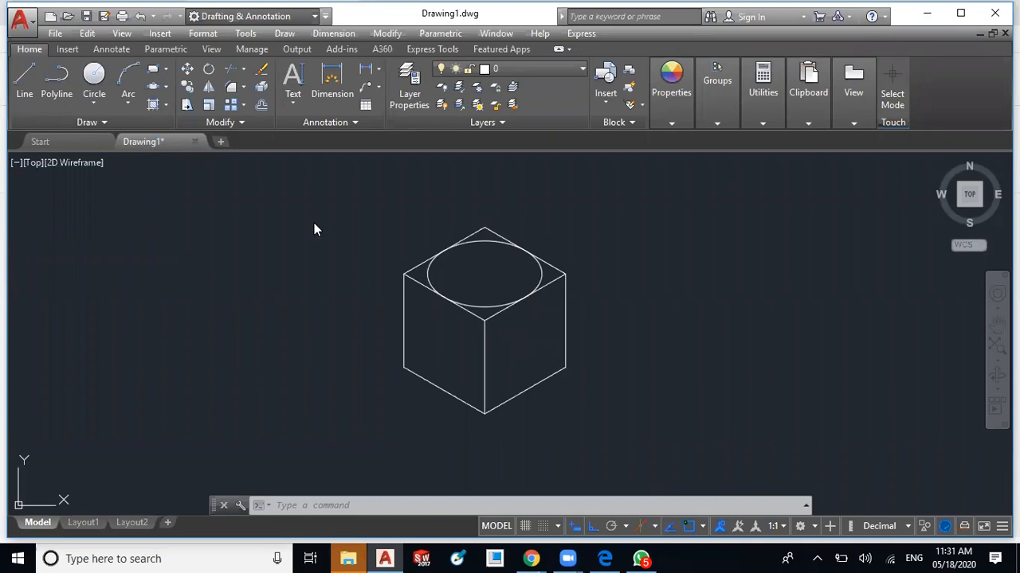
right_click(333, 379)
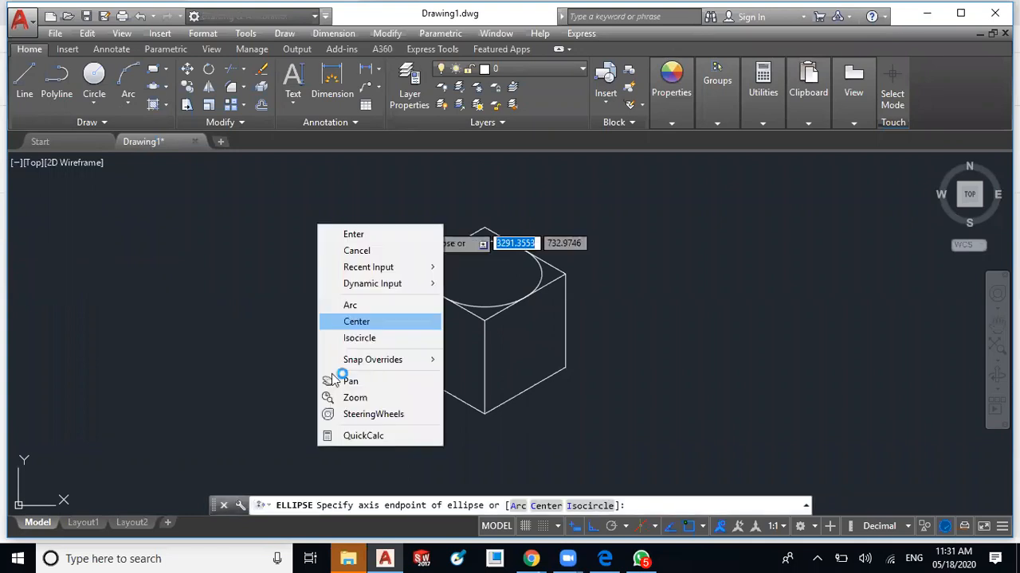
click(360, 339)
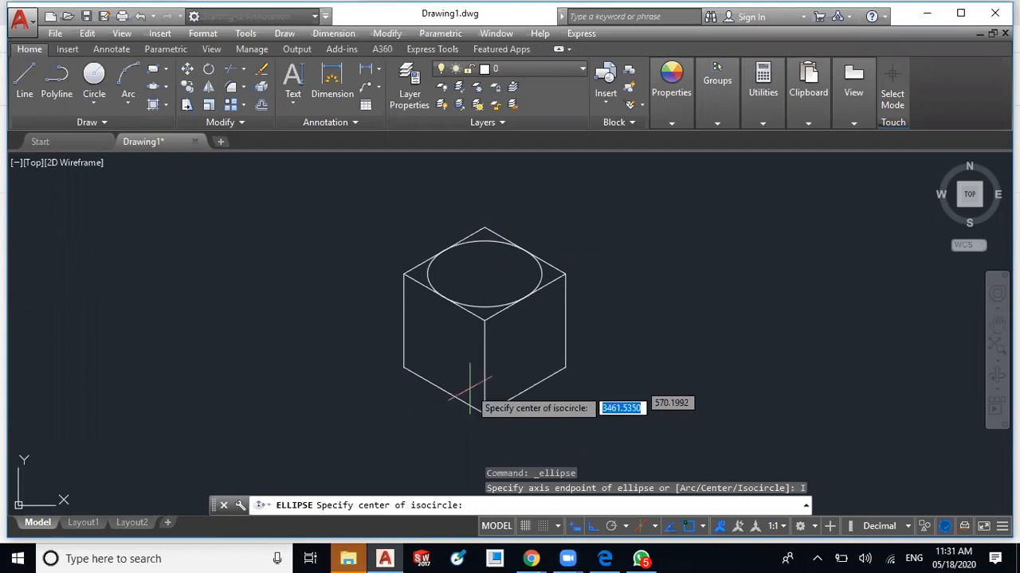
click(525, 344)
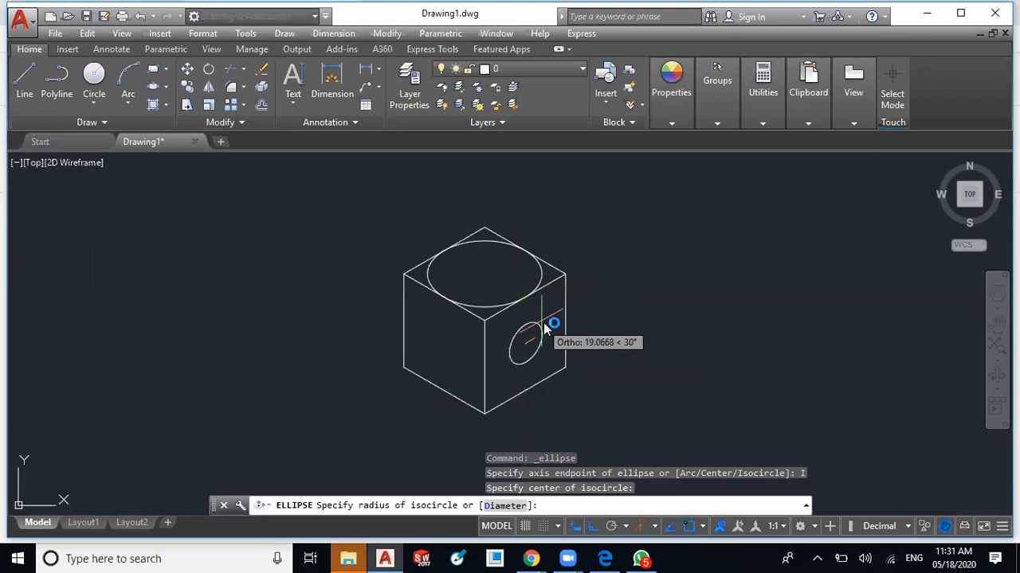
text(50)
key(Return)
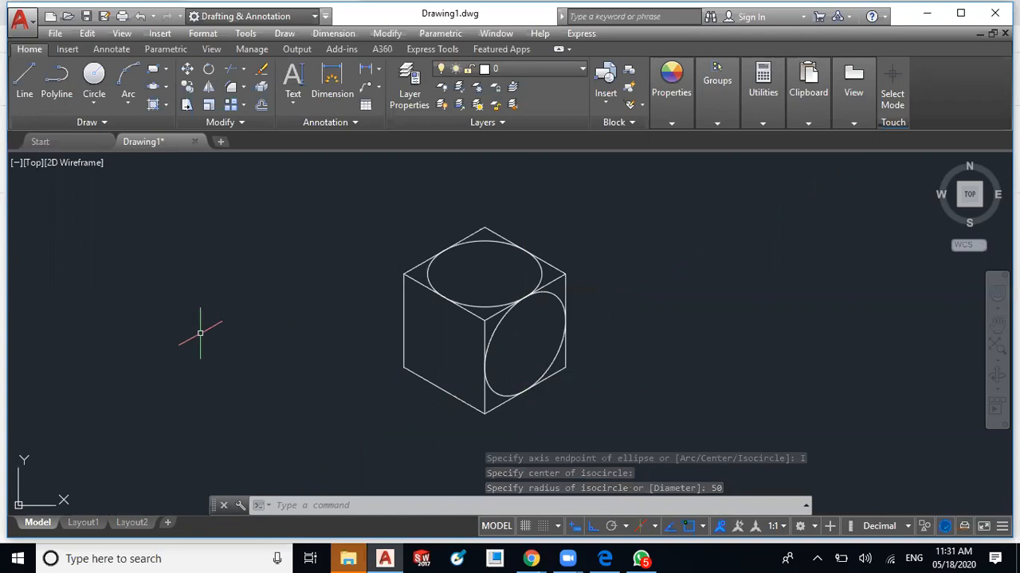
Step: Switch to isoplane Left and draw an isocircle with radius 50 centred on the cube's left face
key(F5)
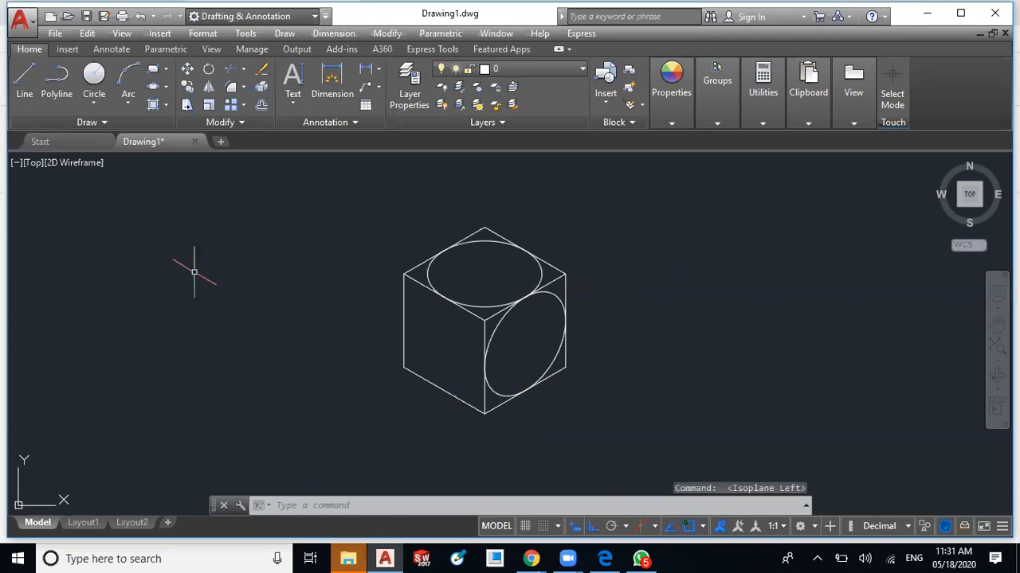
click(166, 87)
click(150, 148)
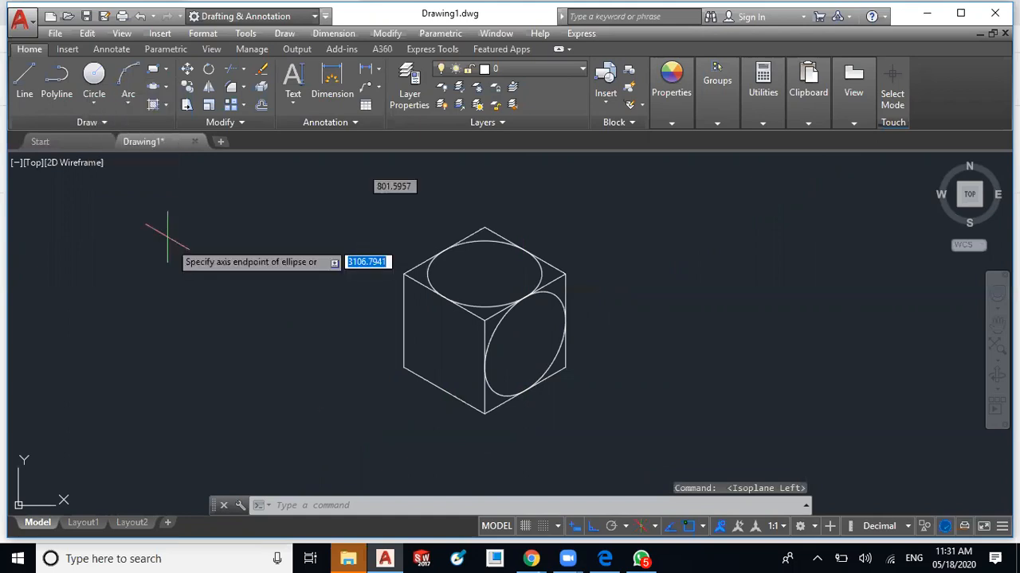
text(i)
key(Return)
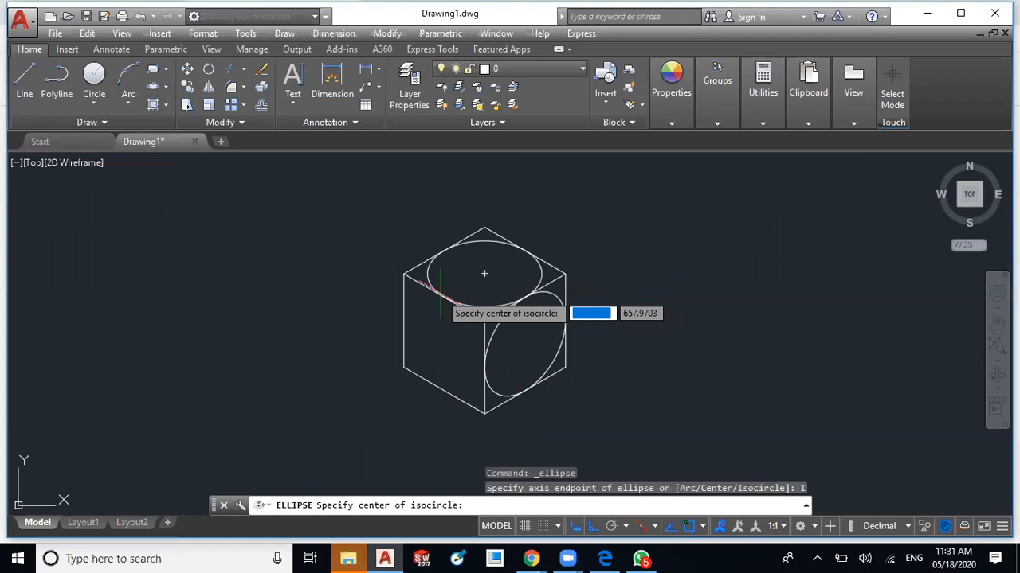
click(444, 344)
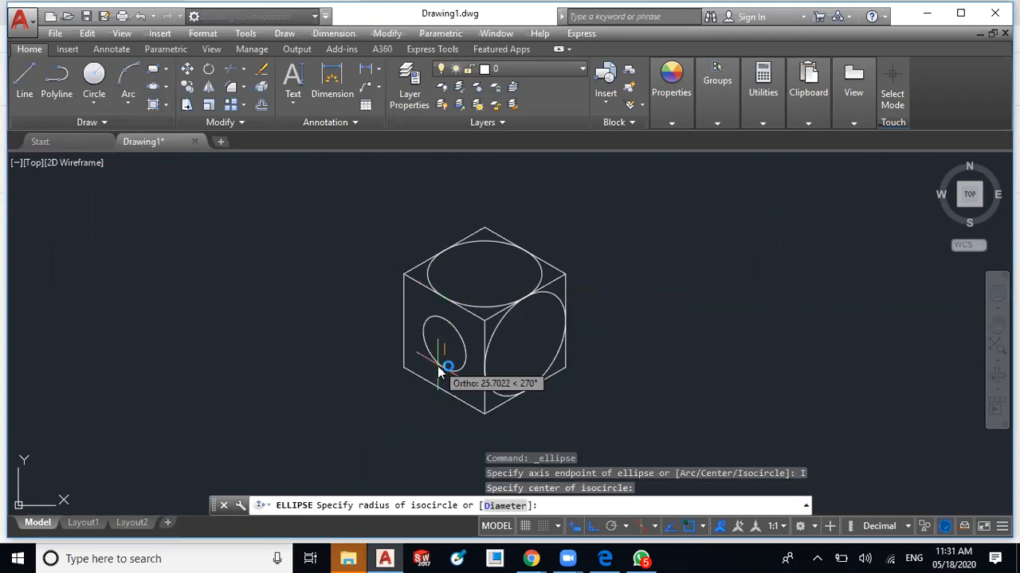
text(50)
key(Return)
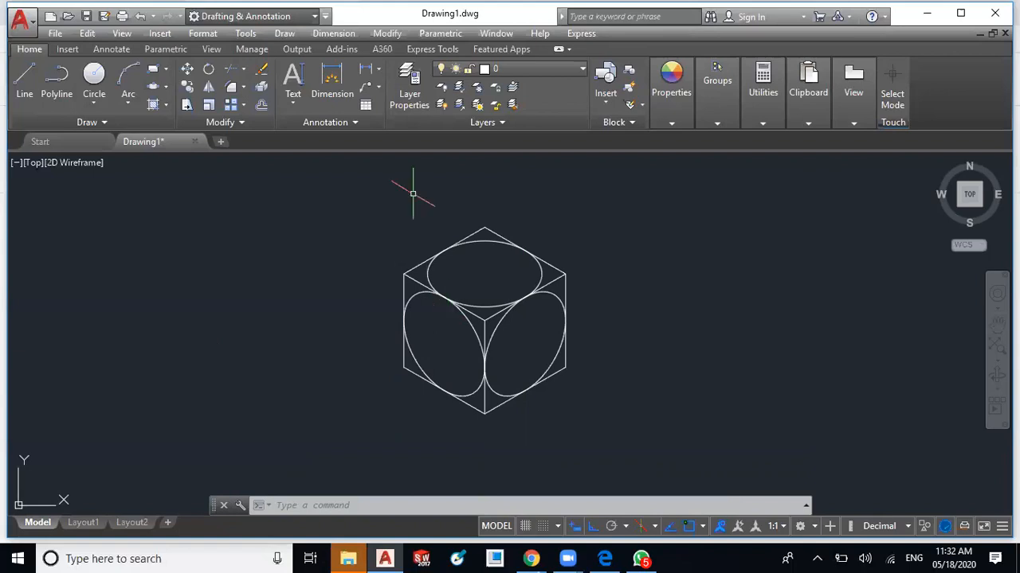
Step: Delete the isocircle on the cube's top face
middle_drag(427, 324, 427, 326)
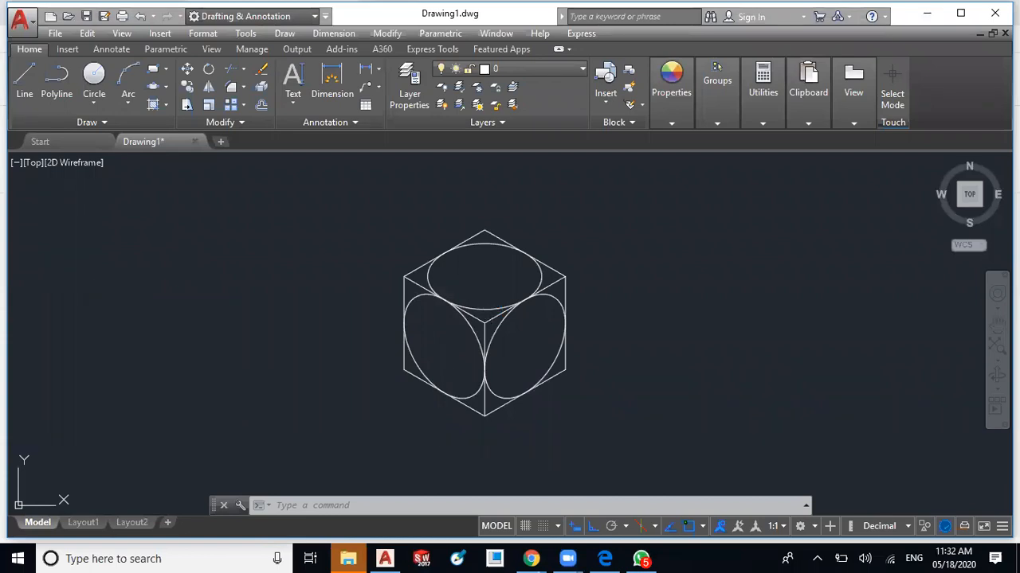
click(486, 310)
key(Delete)
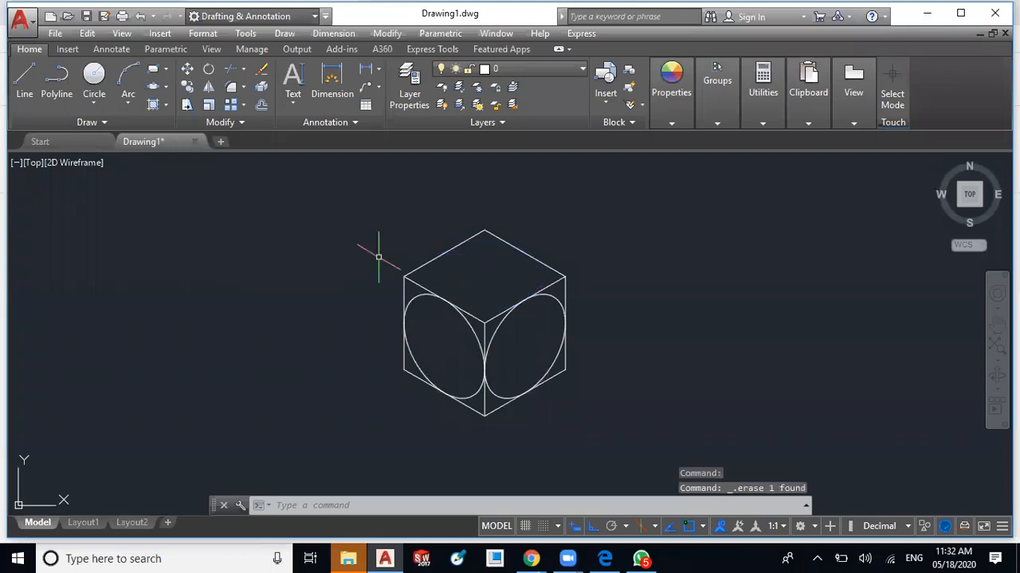
middle_drag(379, 257, 335, 297)
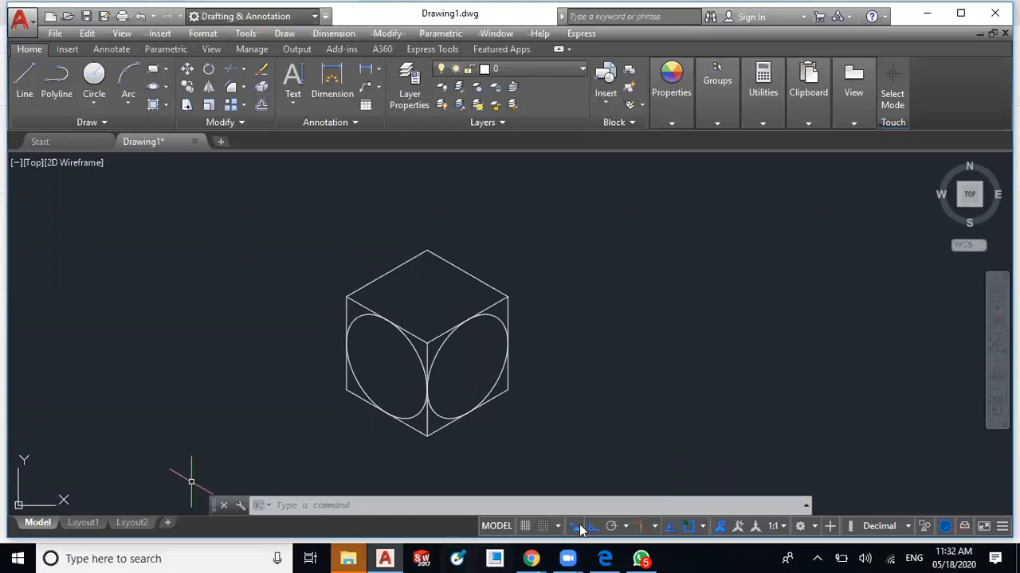
Step: Turn off isometric drafting and make the Constr layer current
click(639, 526)
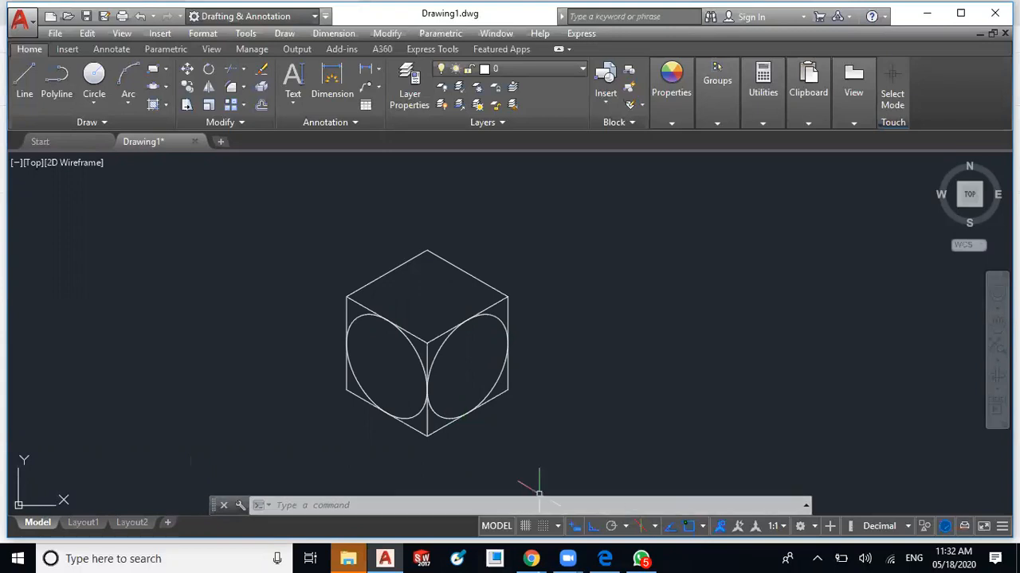
click(555, 69)
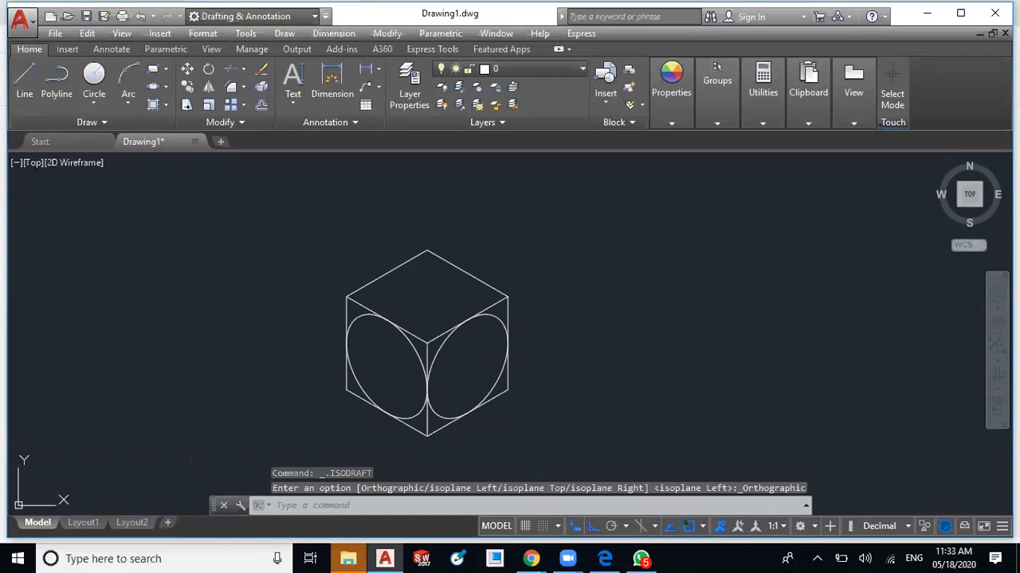
click(526, 97)
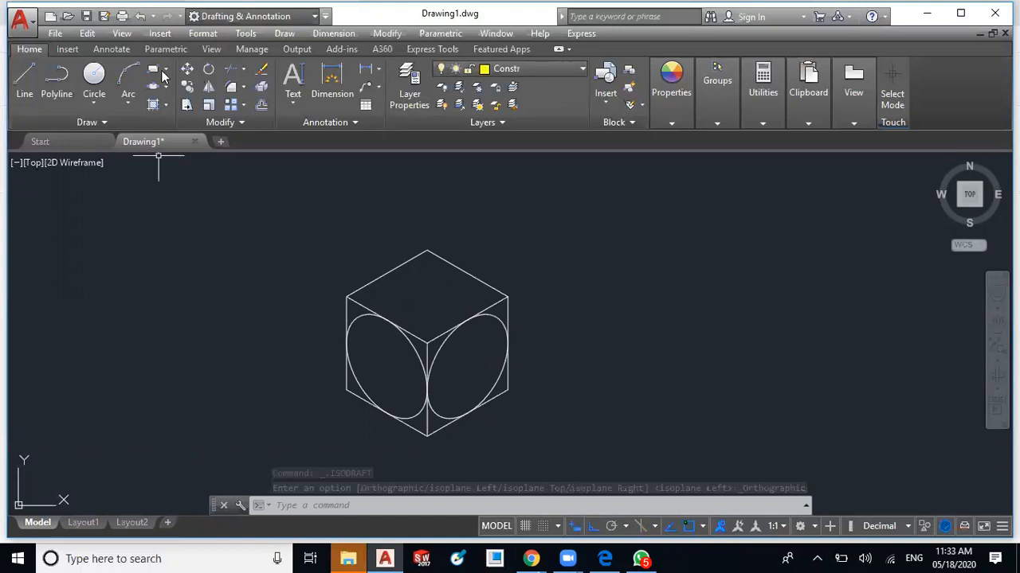
Step: Draw a six-sided polygon inscribed in a circle of radius 50 in the empty space to the right of the cube
click(157, 117)
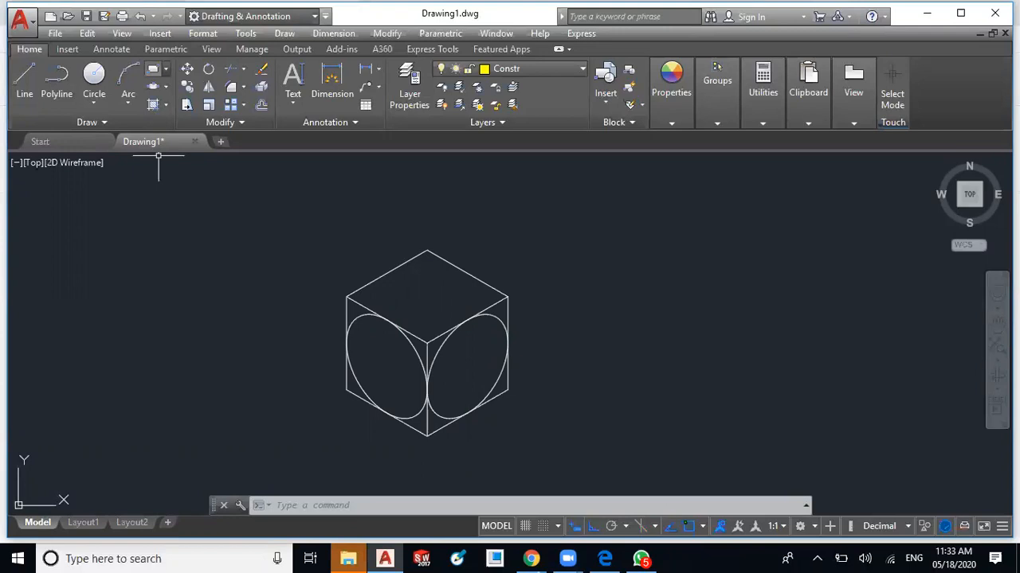
text(6)
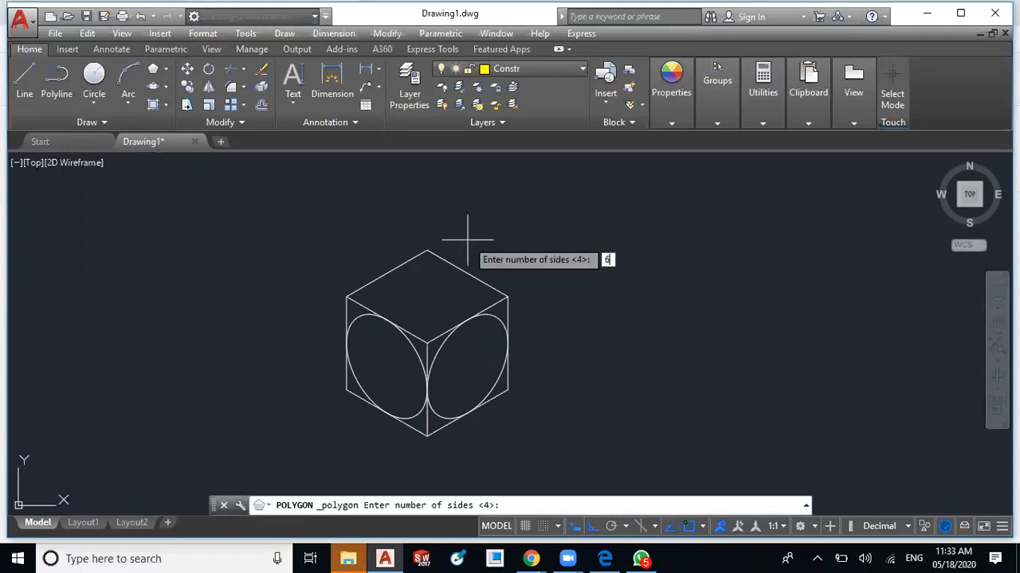
key(Return)
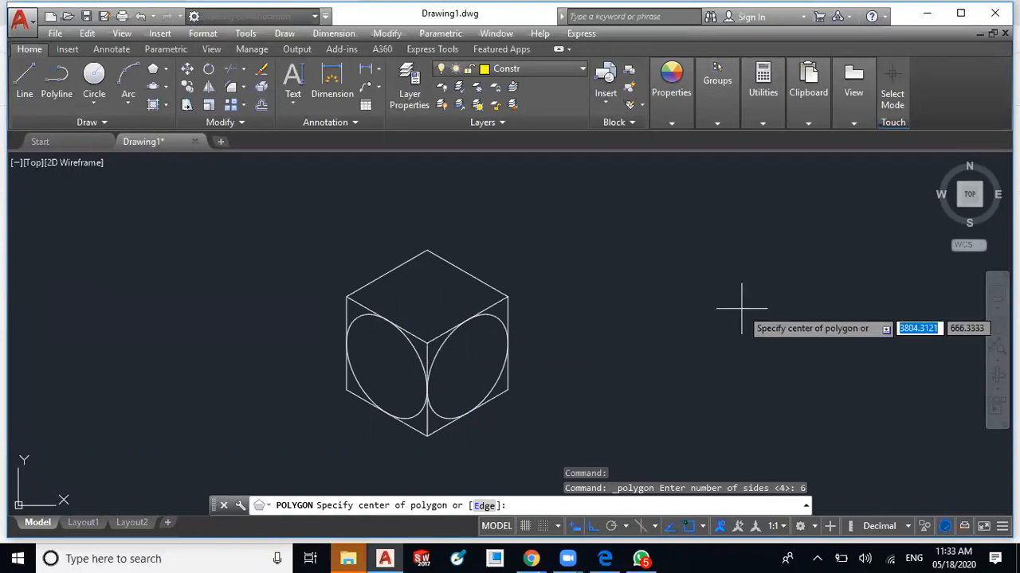
click(801, 327)
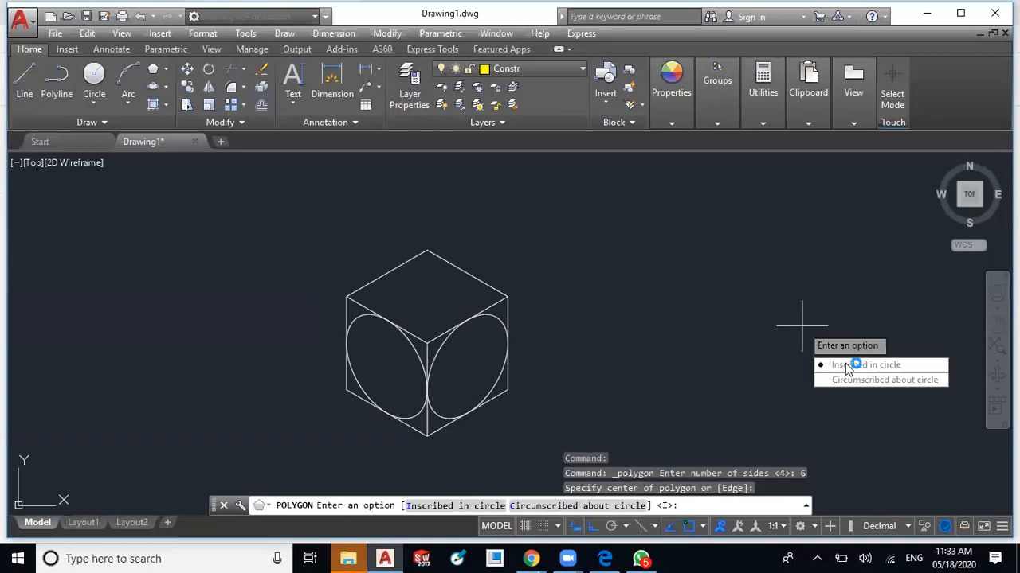
click(845, 363)
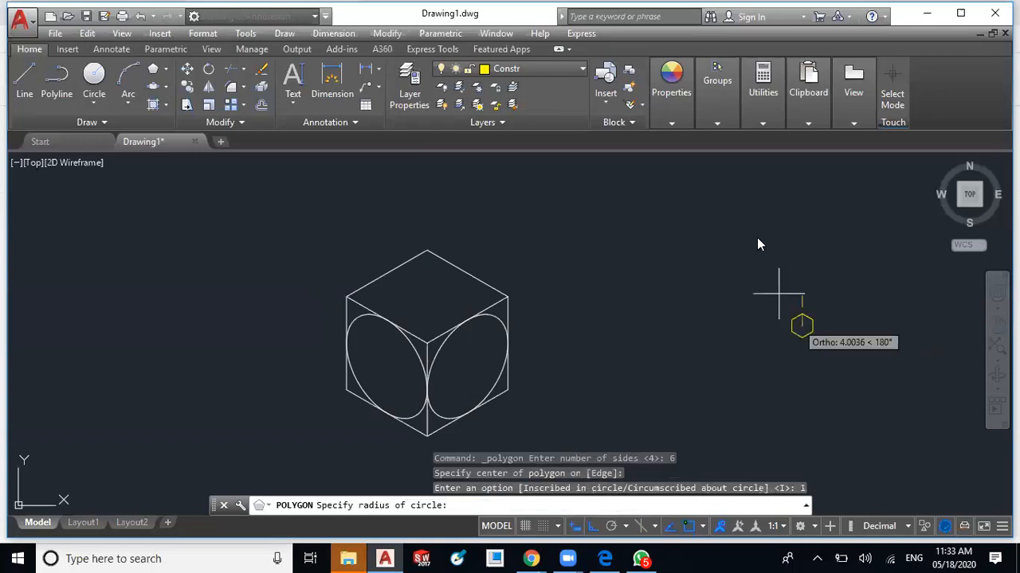
text(60)
key(BackSpace)
key(BackSpace)
text(50)
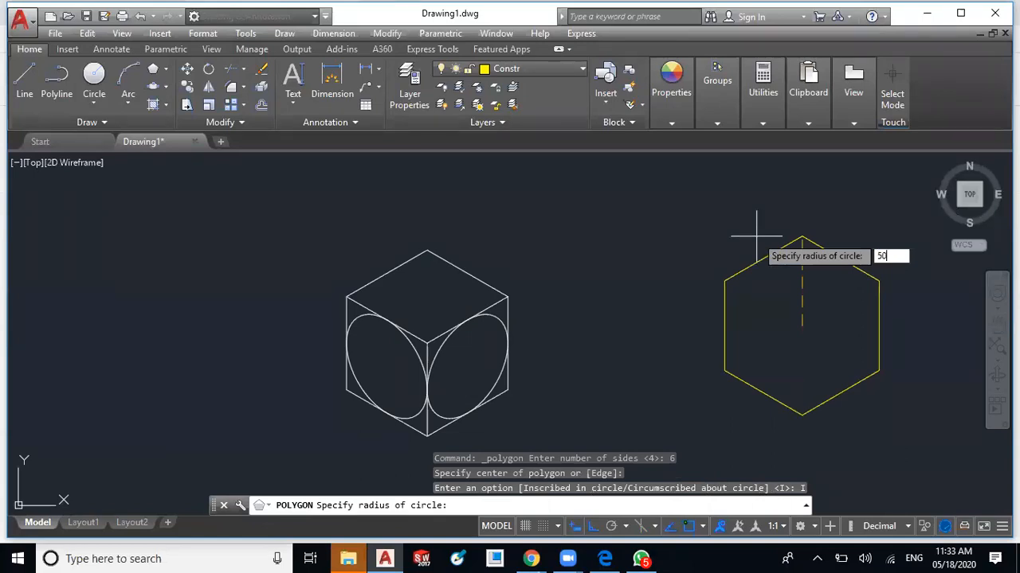
key(Return)
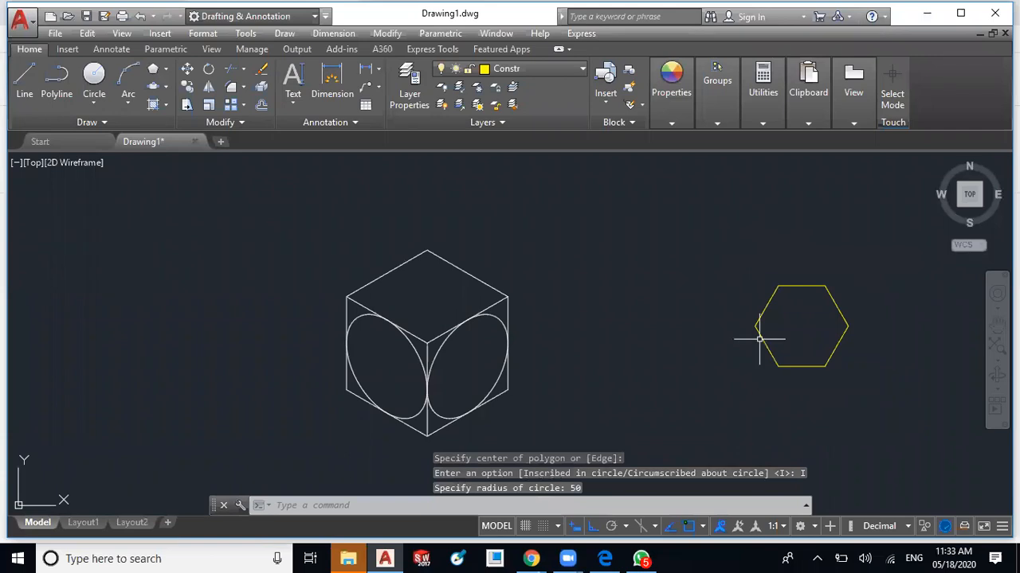
middle_drag(749, 341, 747, 344)
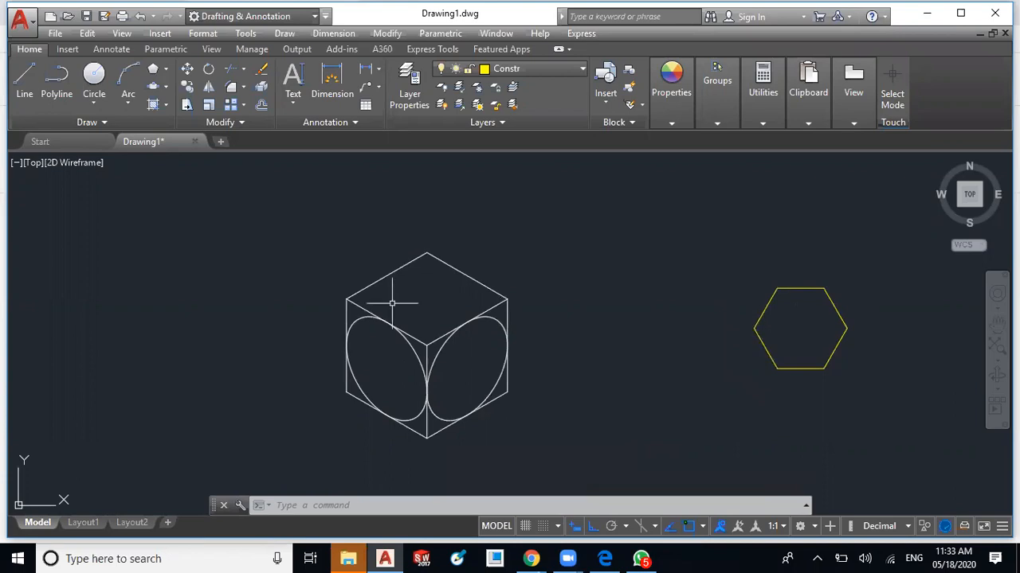
Step: Turn isometric drafting back on and switch to isoplane Top
click(29, 74)
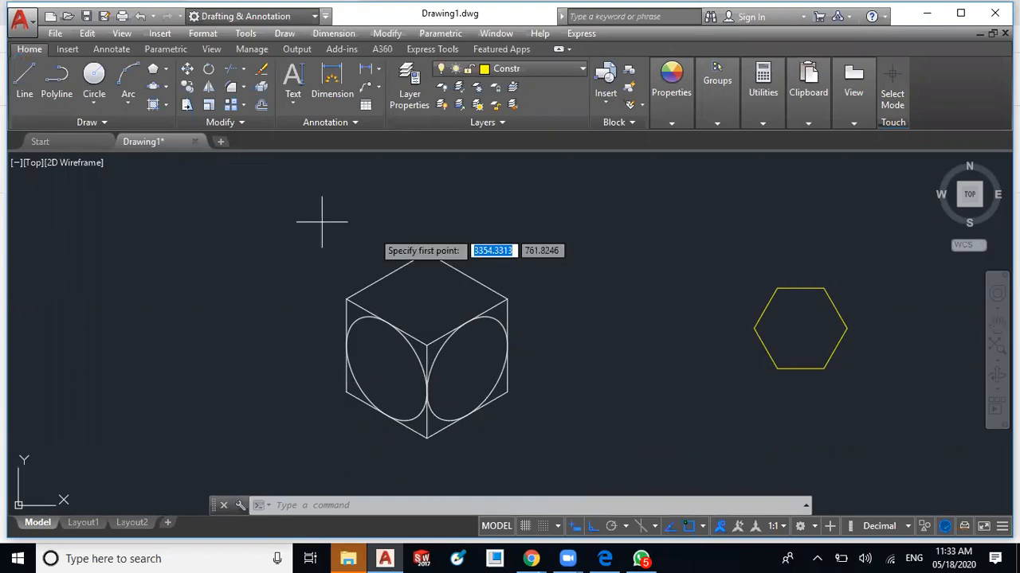
key(Escape)
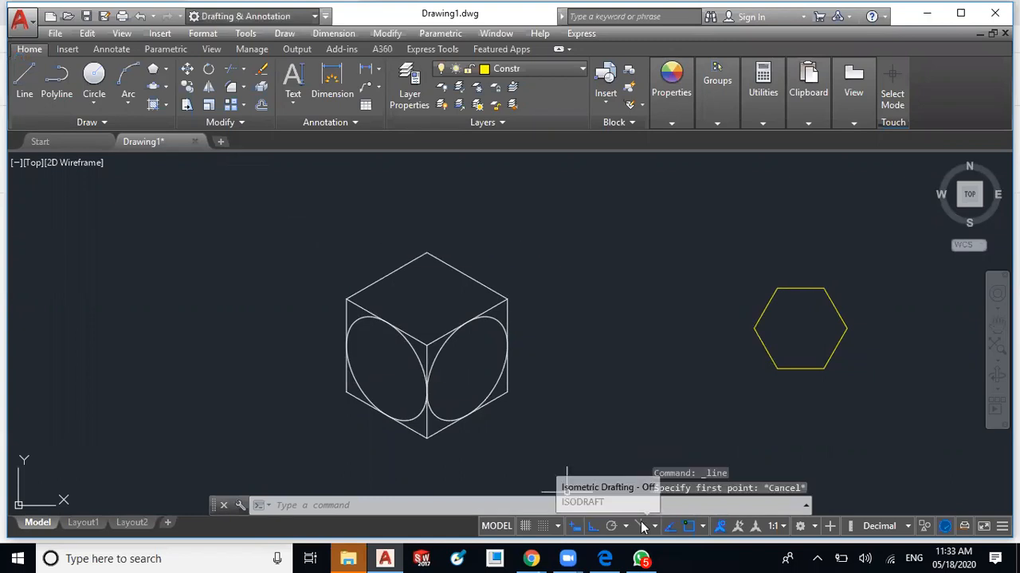
click(642, 527)
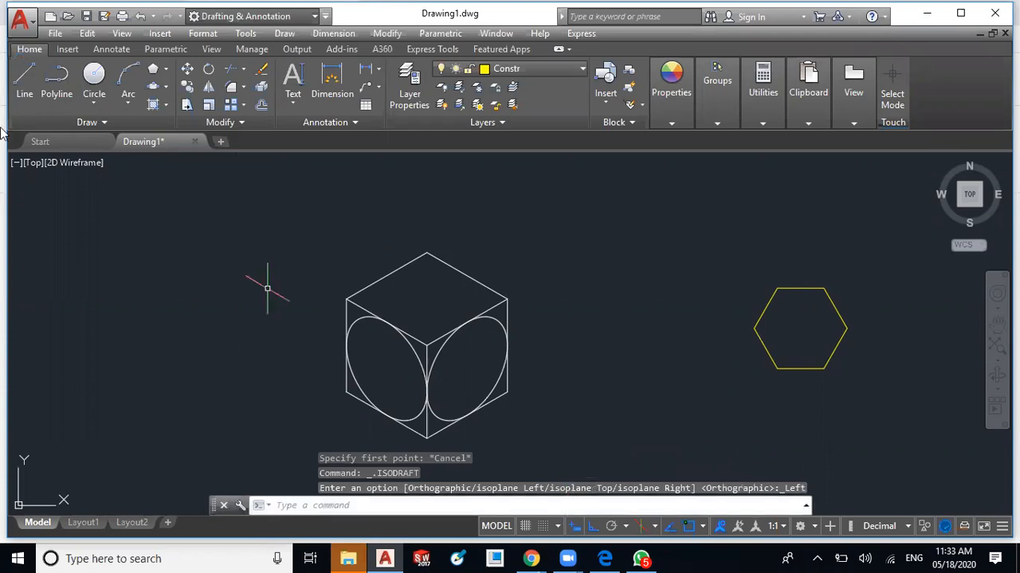
key(F5)
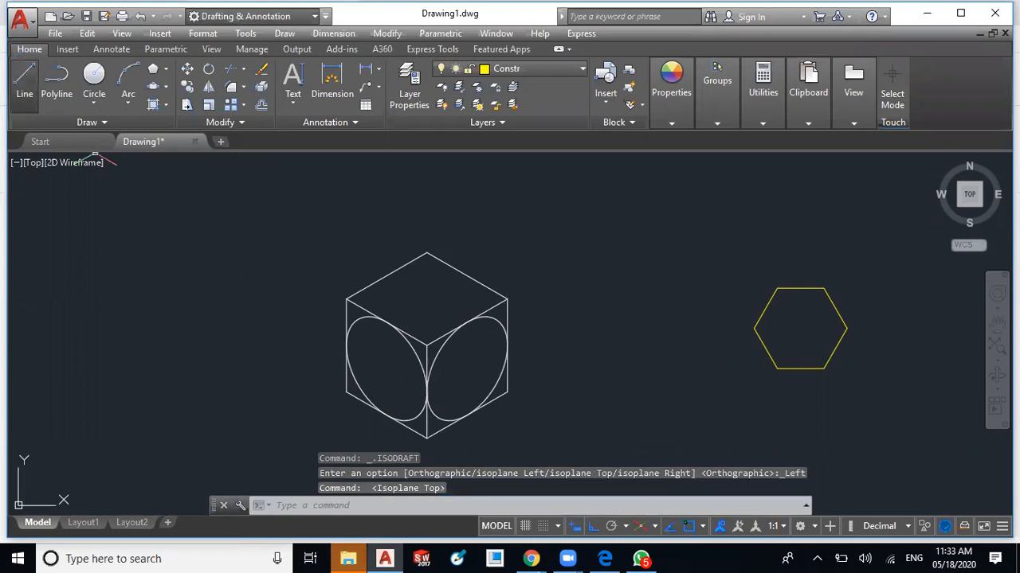
Step: Draw a construction line across the cube's top face, joining the midpoints of its front-left and back-right edges
key(l)
key(Return)
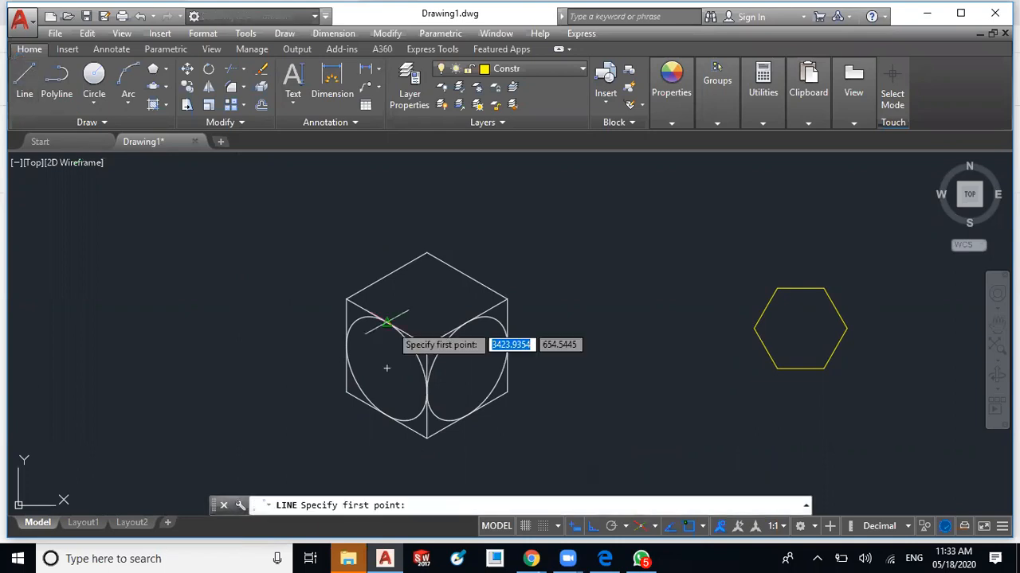
click(386, 321)
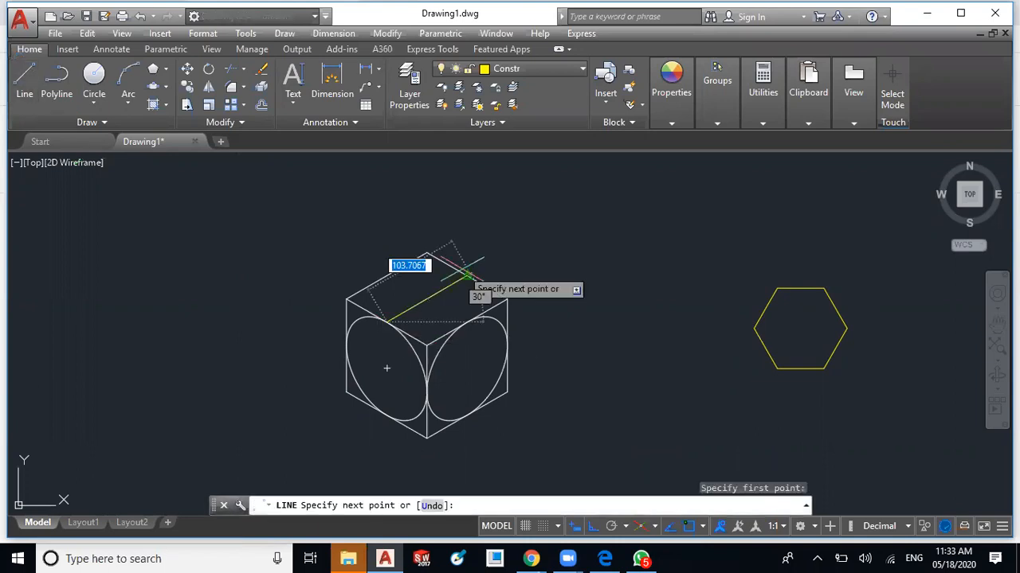
click(466, 273)
key(Escape)
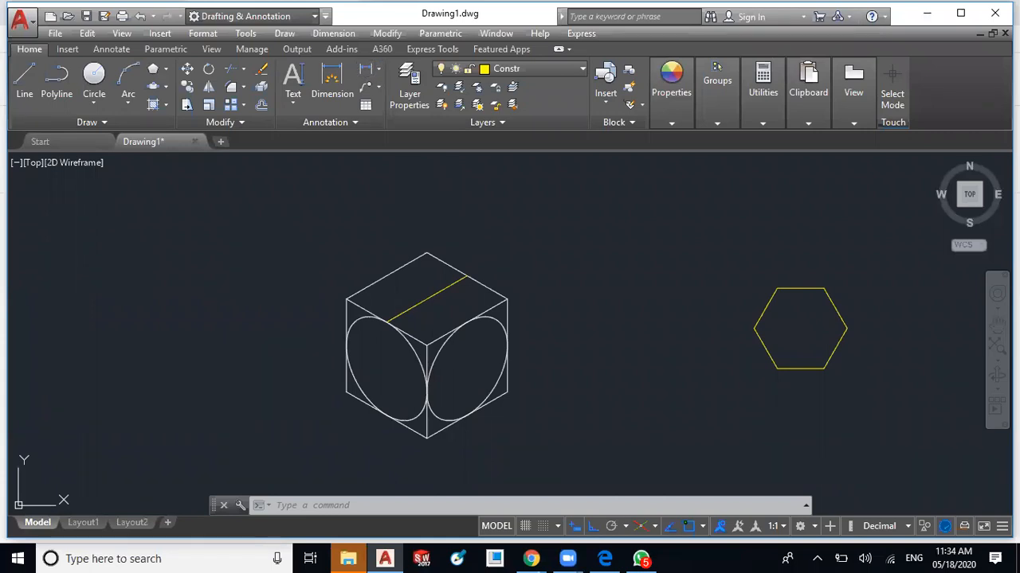
Step: Add a vertical linear dimension between the midpoints of the flat hexagon's two horizontal sides, placing it through the hexagon's centre
click(332, 80)
click(801, 289)
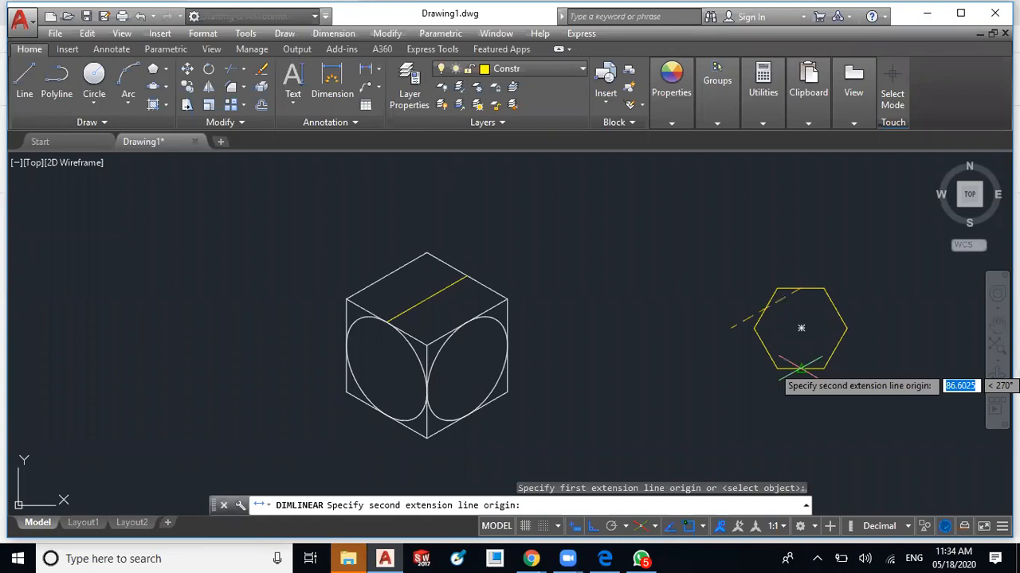
click(800, 367)
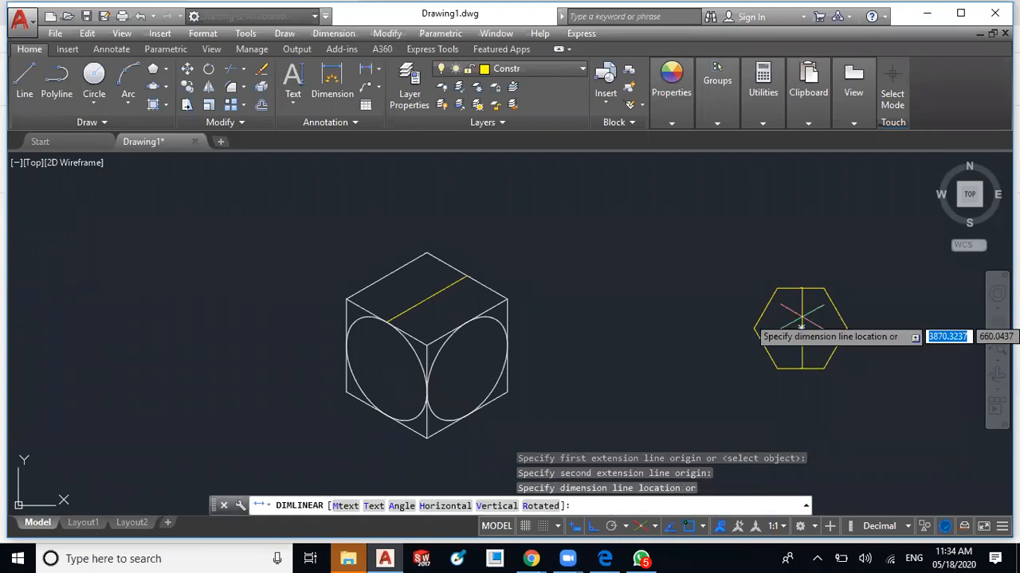
click(801, 326)
middle_drag(801, 326, 603, 301)
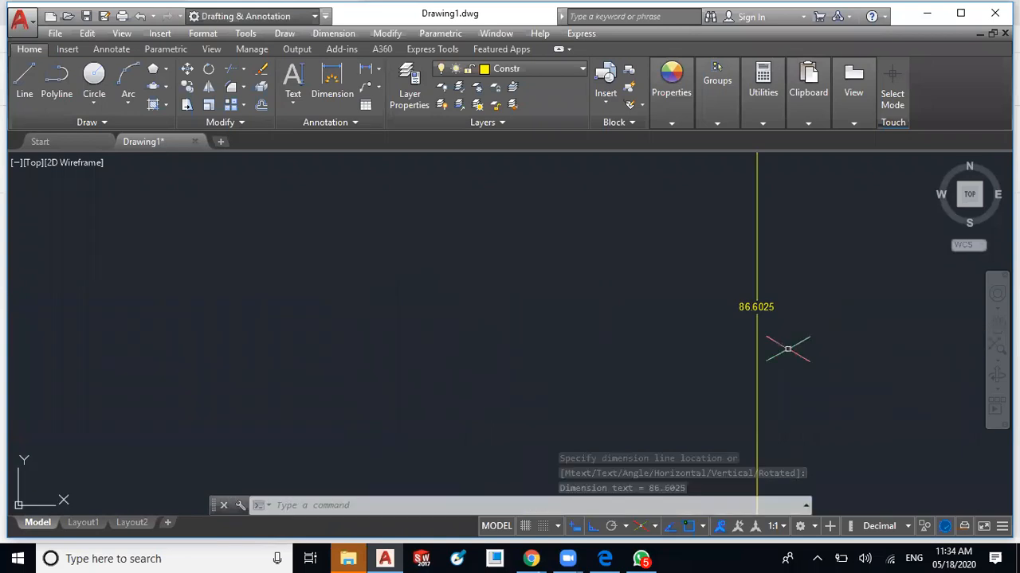
scroll(787, 349, down, 3)
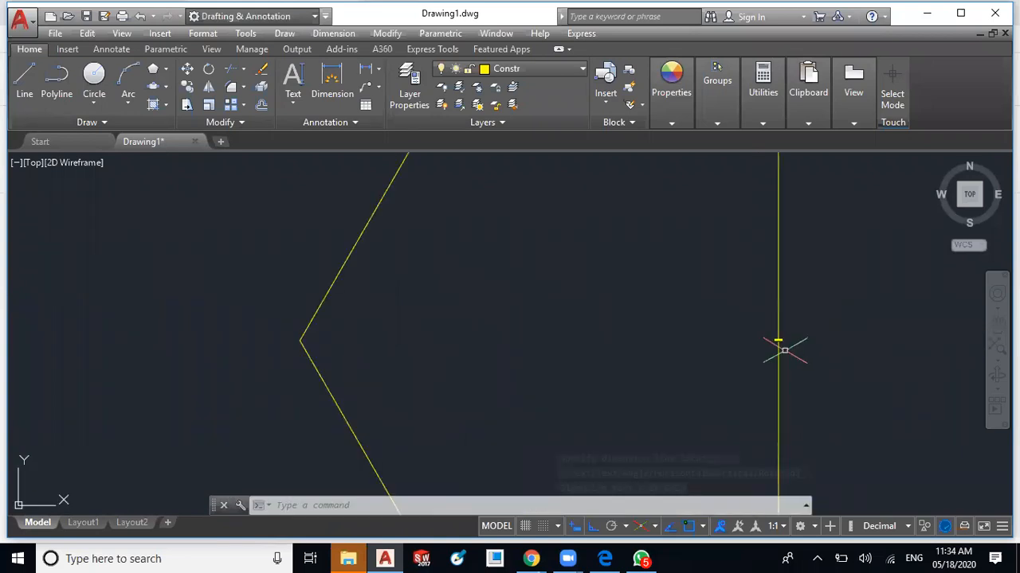
scroll(783, 350, down, 4)
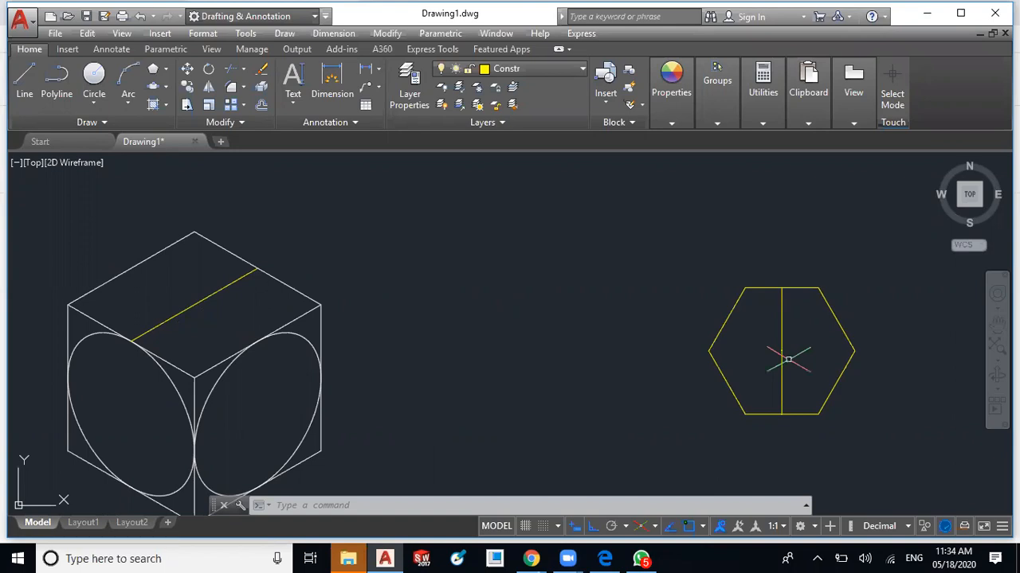
scroll(787, 360, up, 2)
scroll(775, 355, down, 3)
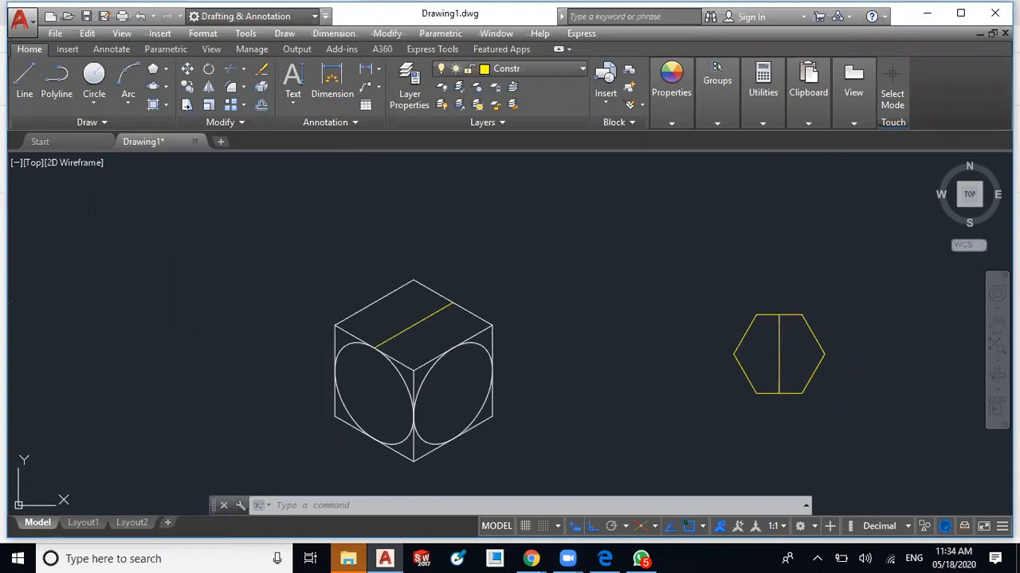
Step: Draw a 43.3-unit line from the midpoint of the top face's construction line toward the back-left edge at 150°
text(l)
key(Return)
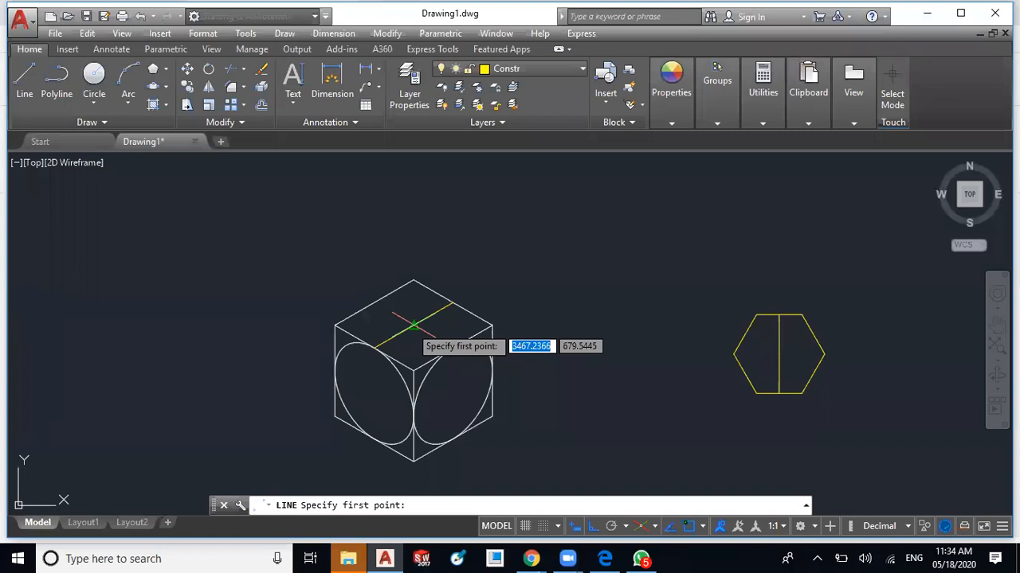
click(414, 326)
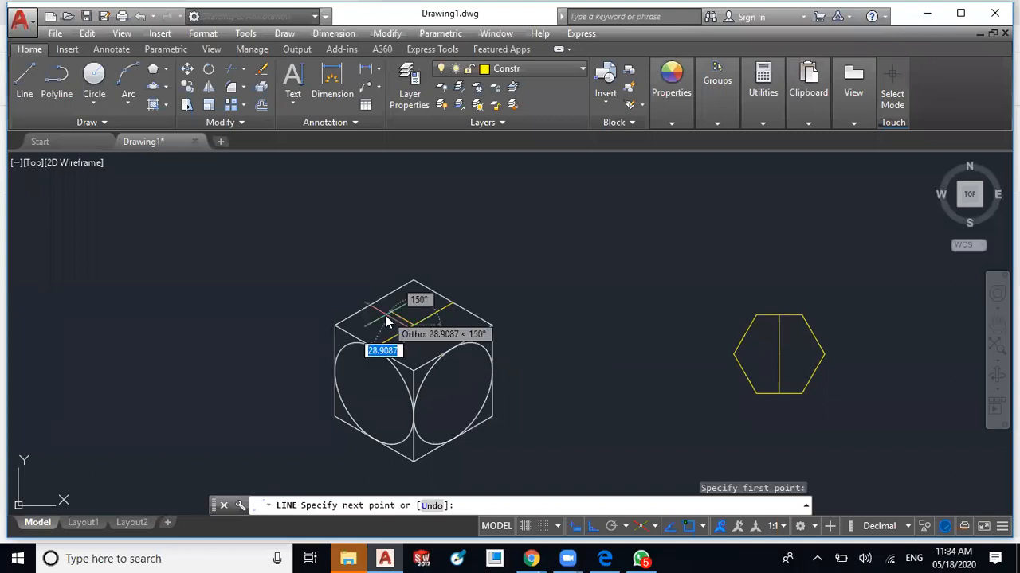
key(BackSpace)
text(86)
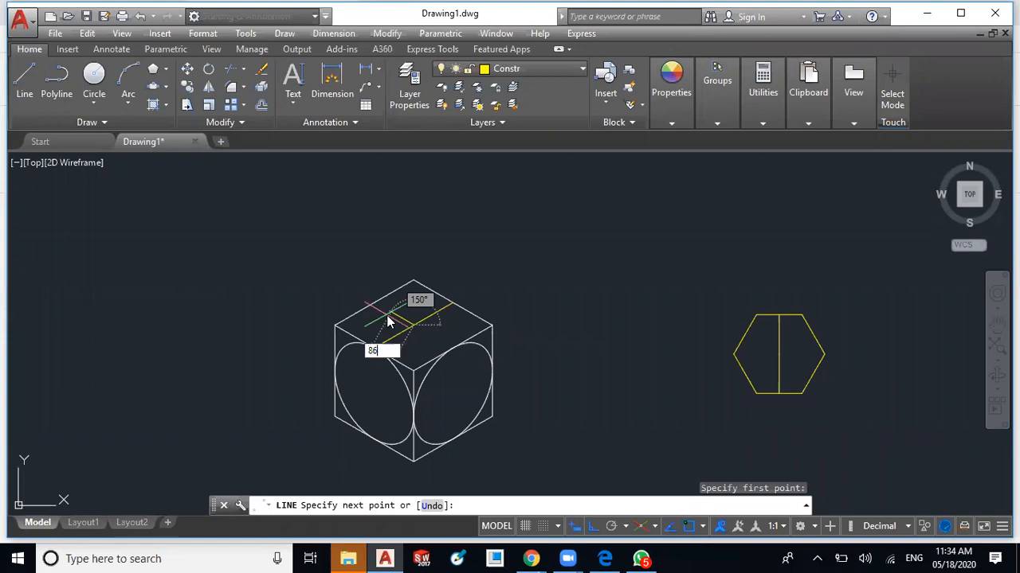
text(.6/2)
key(Return)
key(BackSpace)
text(43.3)
key(Return)
key(Escape)
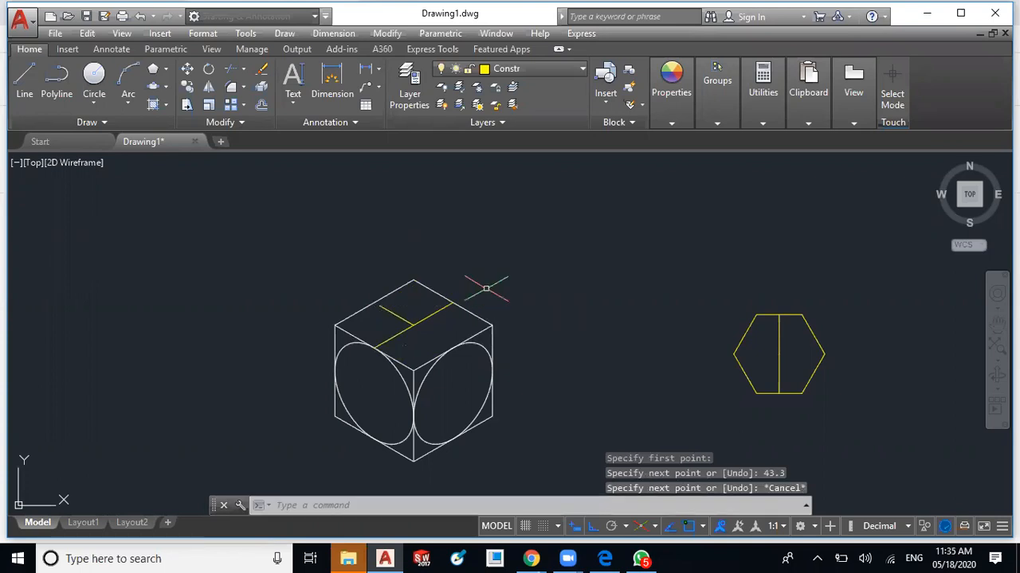
Step: Draw a second 43.3-unit line from the top face's centre in the opposite direction, toward the front-right edge
key(space)
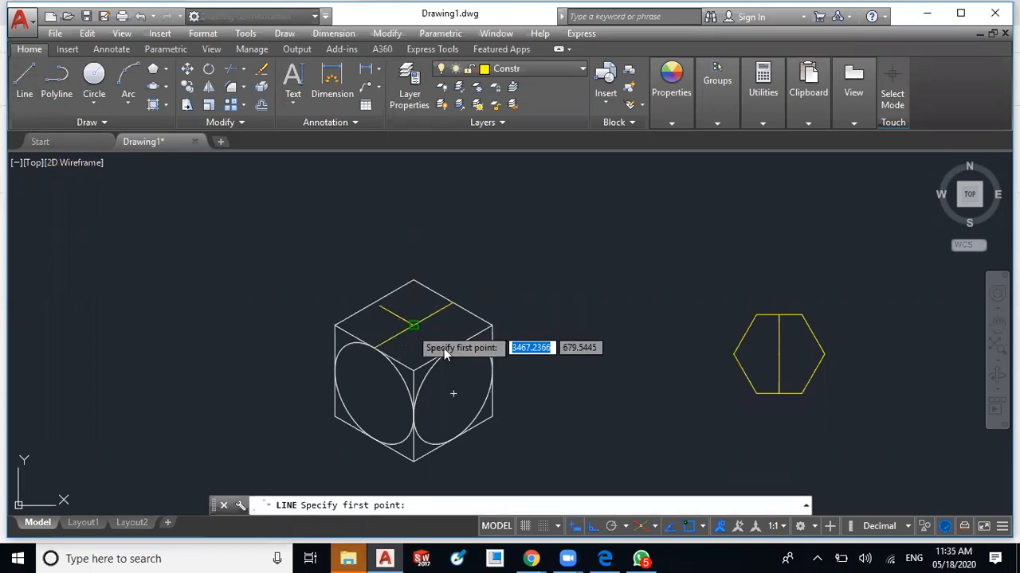
click(413, 325)
text(43.3)
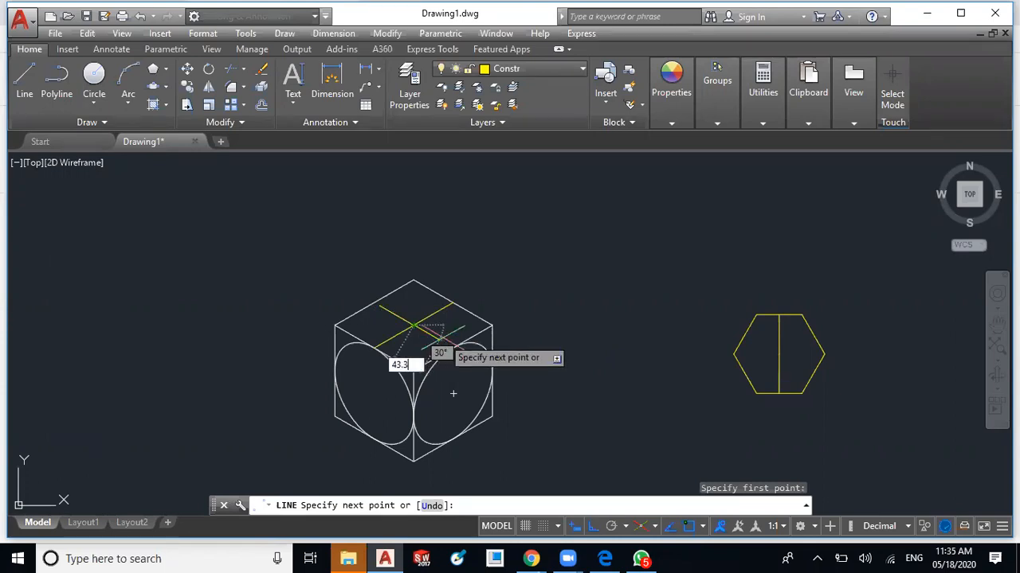
key(Return)
key(Escape)
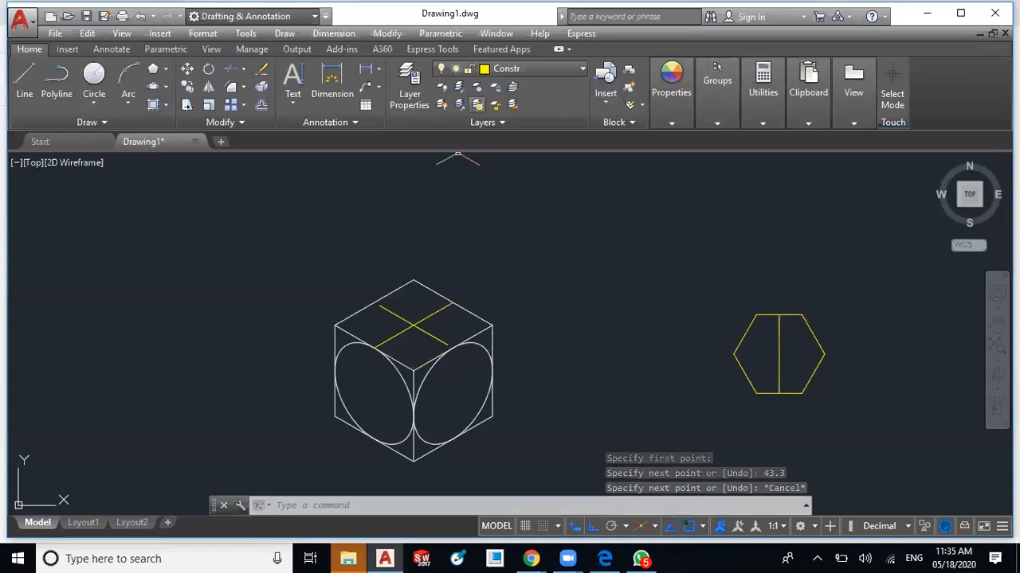
Step: Make layer 0 current and draw a 25-unit line at 210° from the back-left end of the 43.3-unit construction line
click(542, 70)
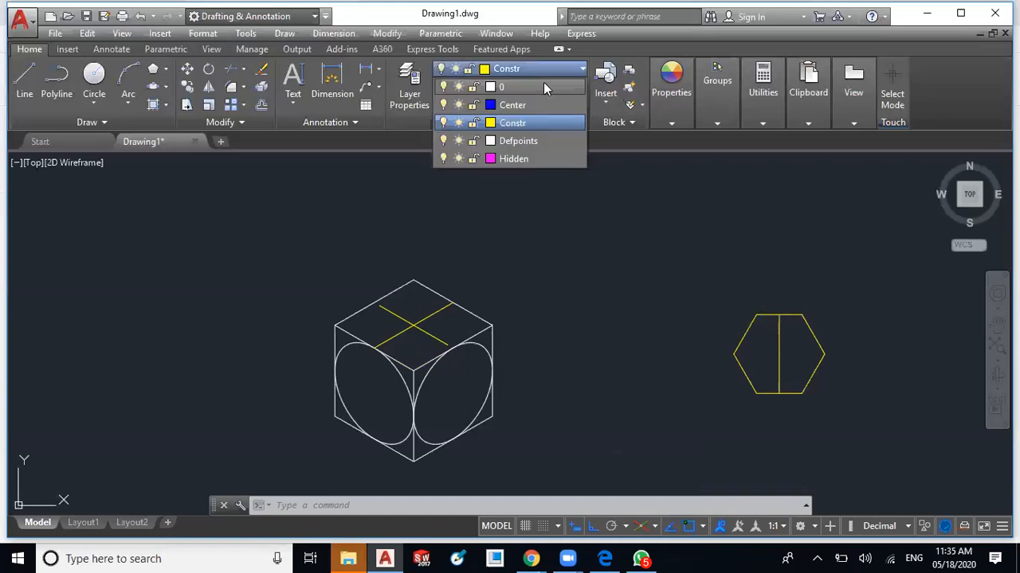
click(502, 86)
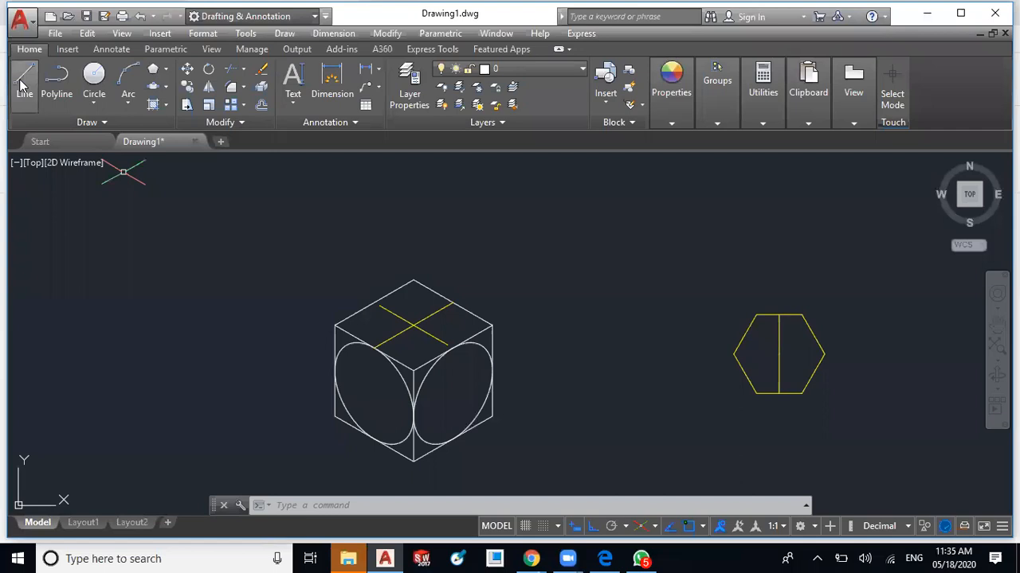
click(24, 80)
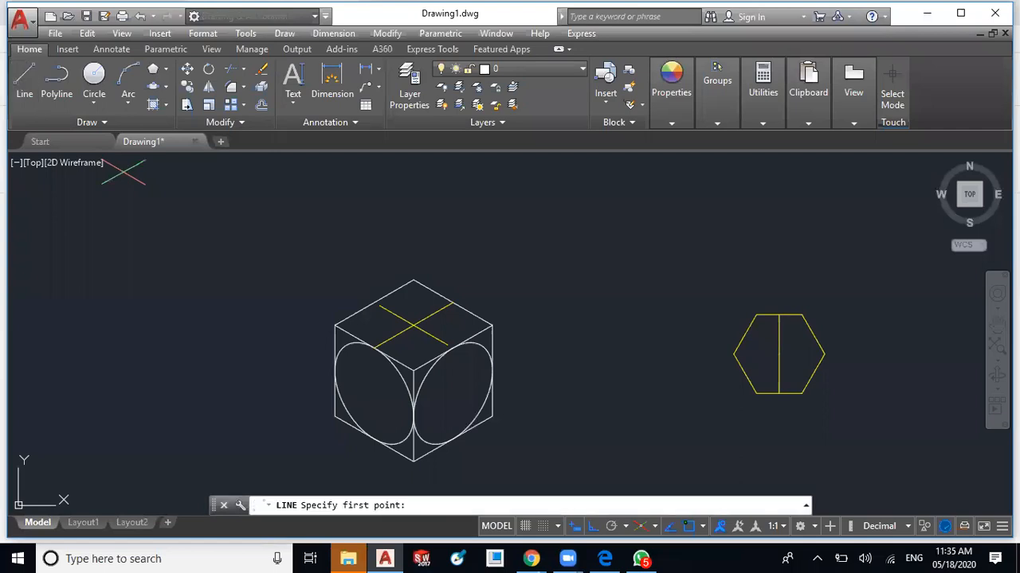
click(379, 305)
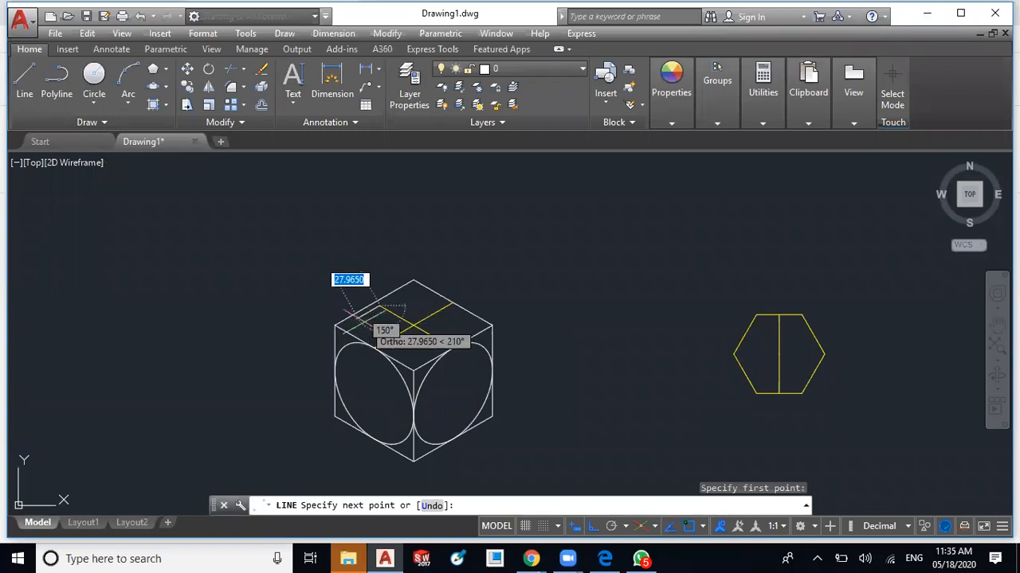
text(2)
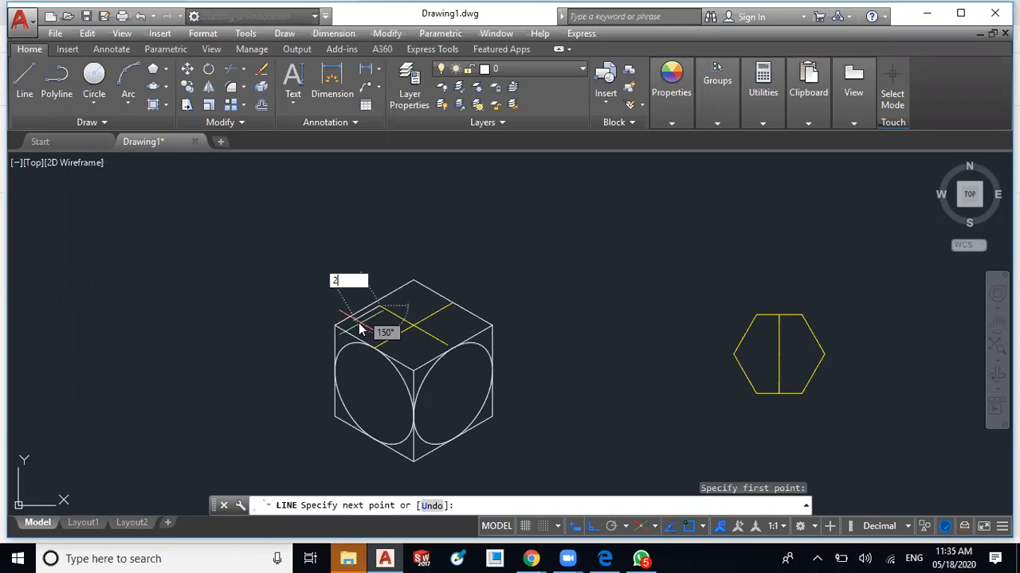
text(5)
key(Return)
key(Escape)
Step: Draw another 25-unit line from the same construction line end in the opposite direction, at 30°
right_click(327, 271)
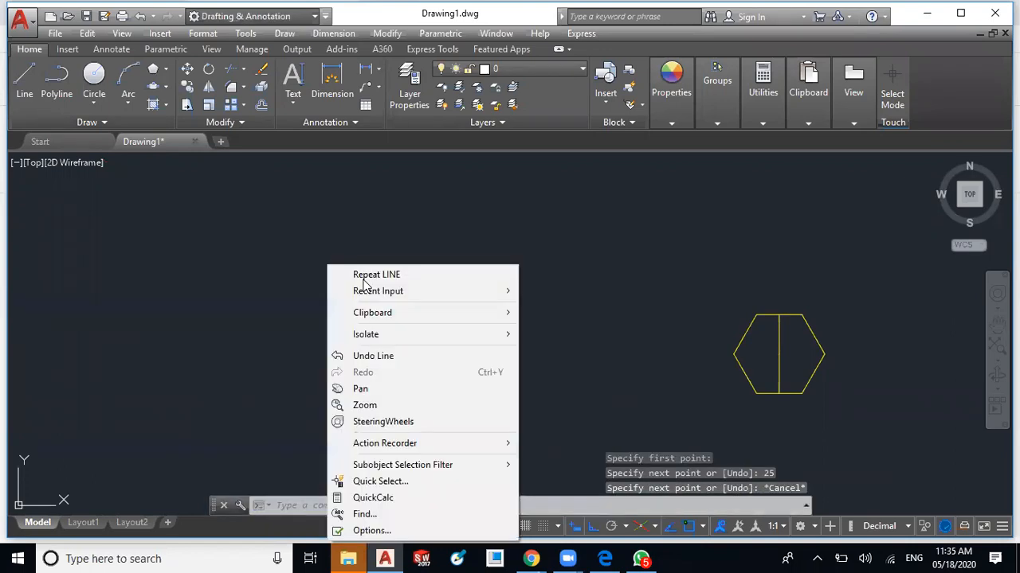
click(343, 272)
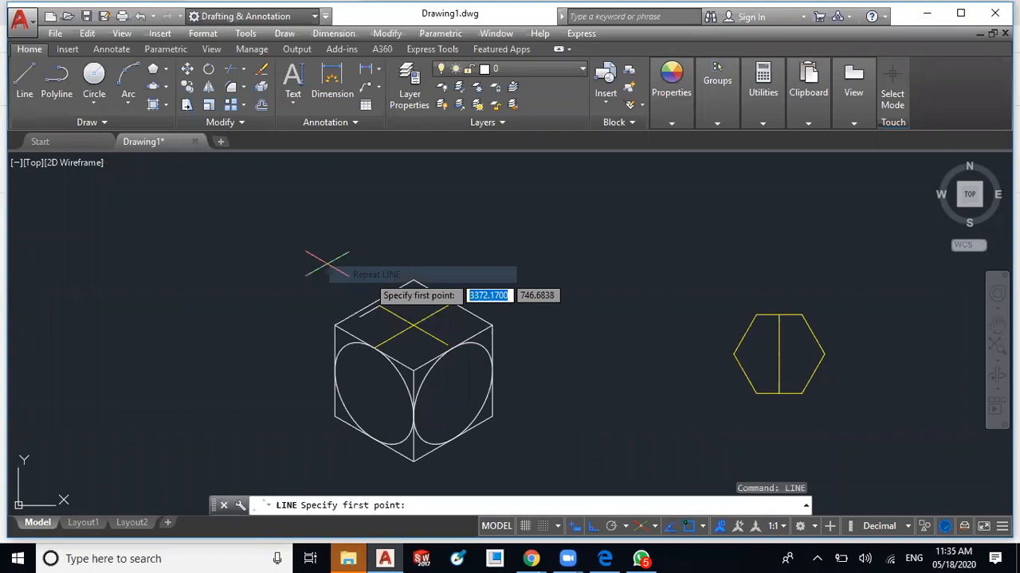
scroll(328, 263, up, 5)
click(262, 263)
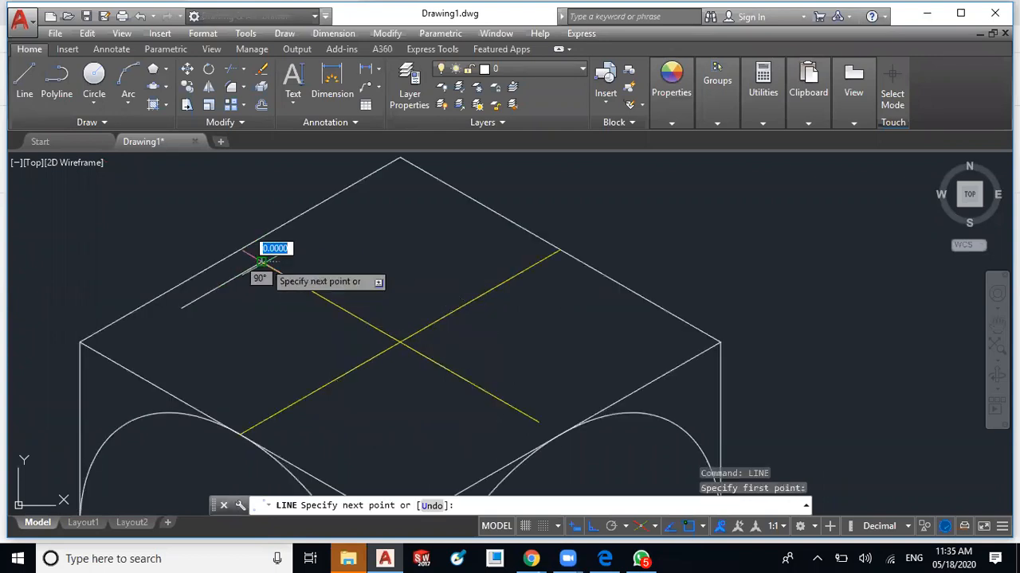
text(2)
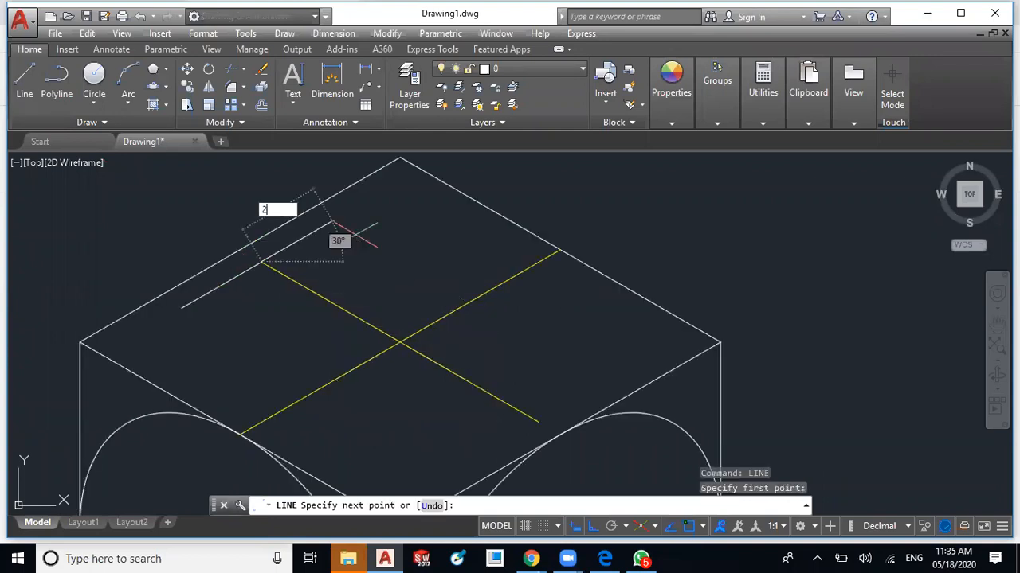
text(5)
key(Return)
key(Escape)
Step: Join the two collinear 25-unit lines near the top face's back-left edge into a single line
scroll(241, 293, down, 2)
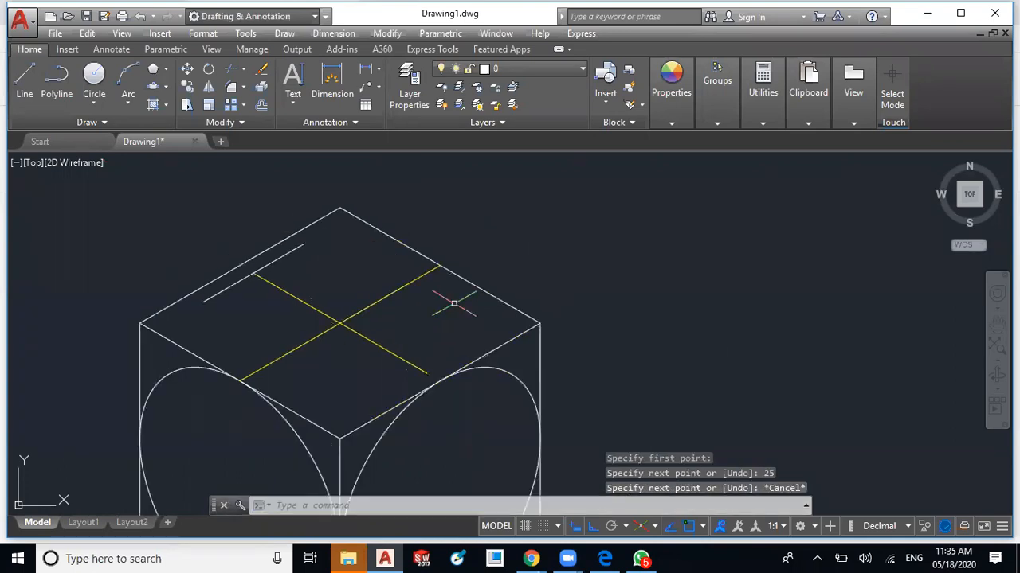
middle_drag(454, 304, 520, 276)
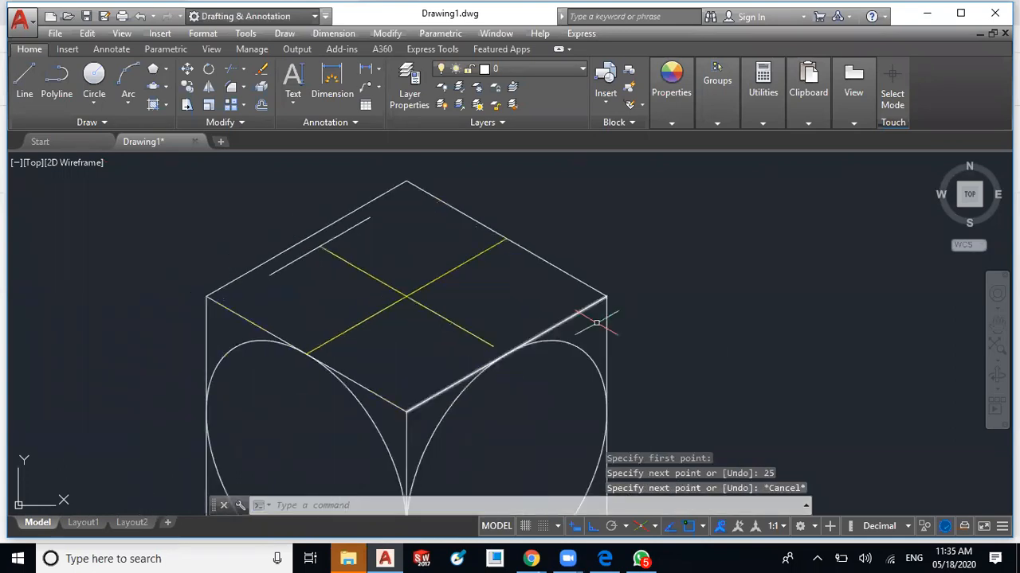
scroll(606, 325, down, 2)
middle_drag(620, 327, 411, 320)
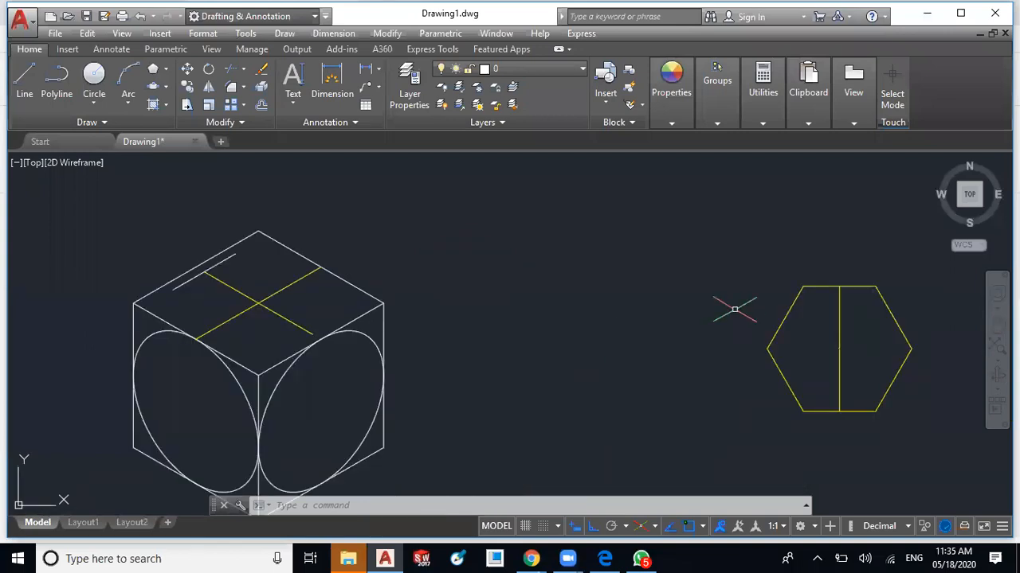
click(220, 263)
click(177, 285)
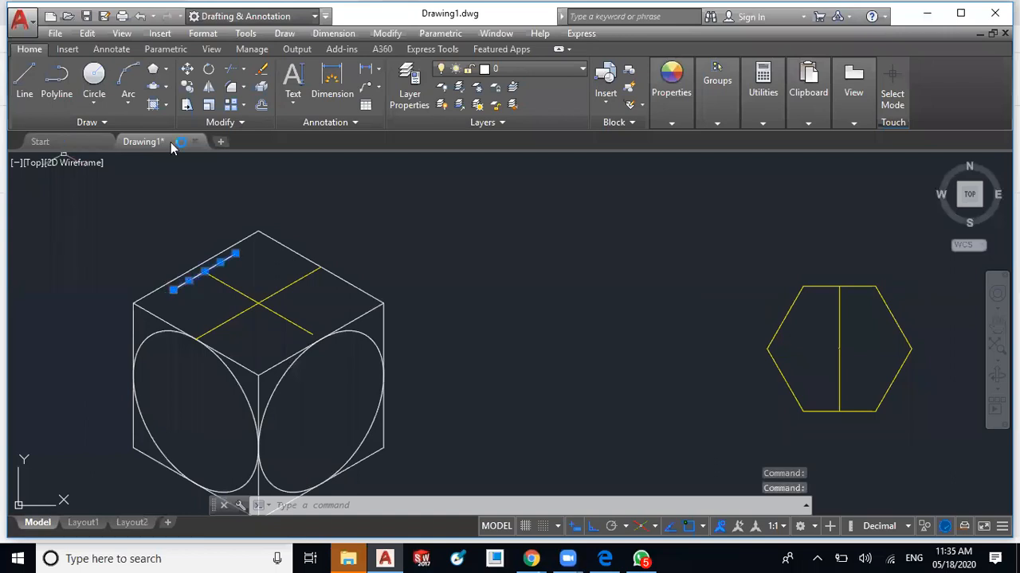
click(107, 126)
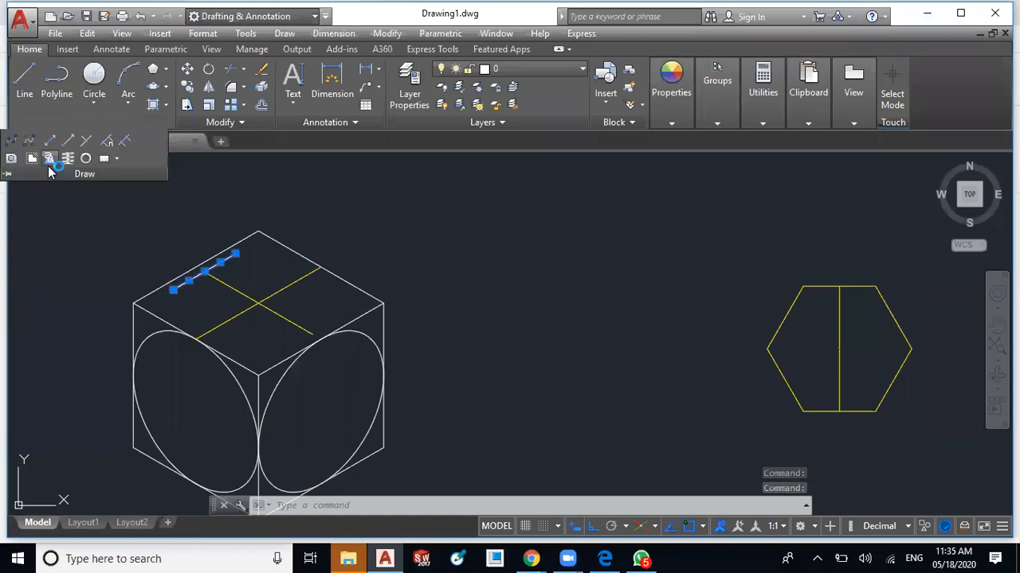
click(250, 121)
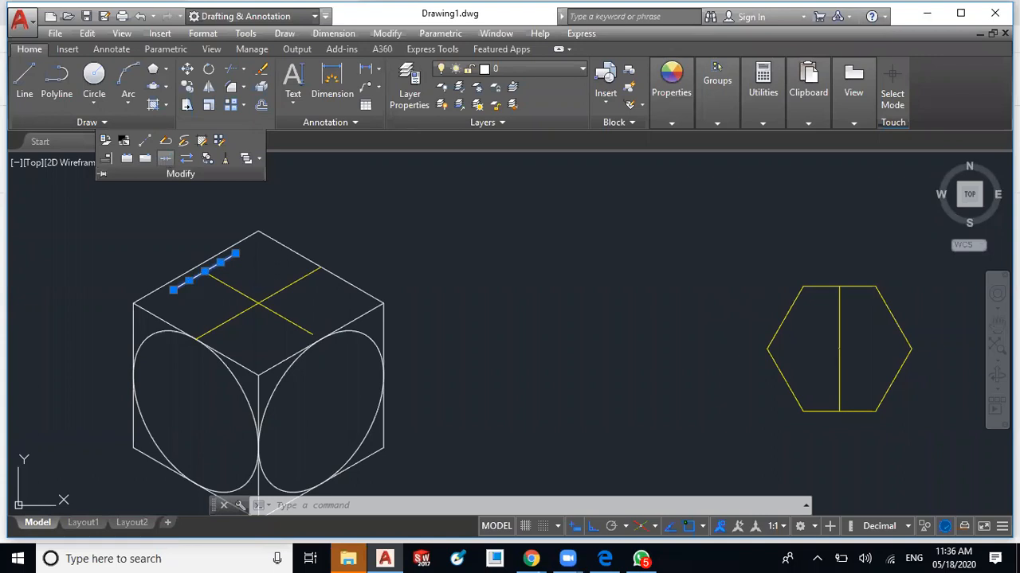
click(166, 159)
key(Escape)
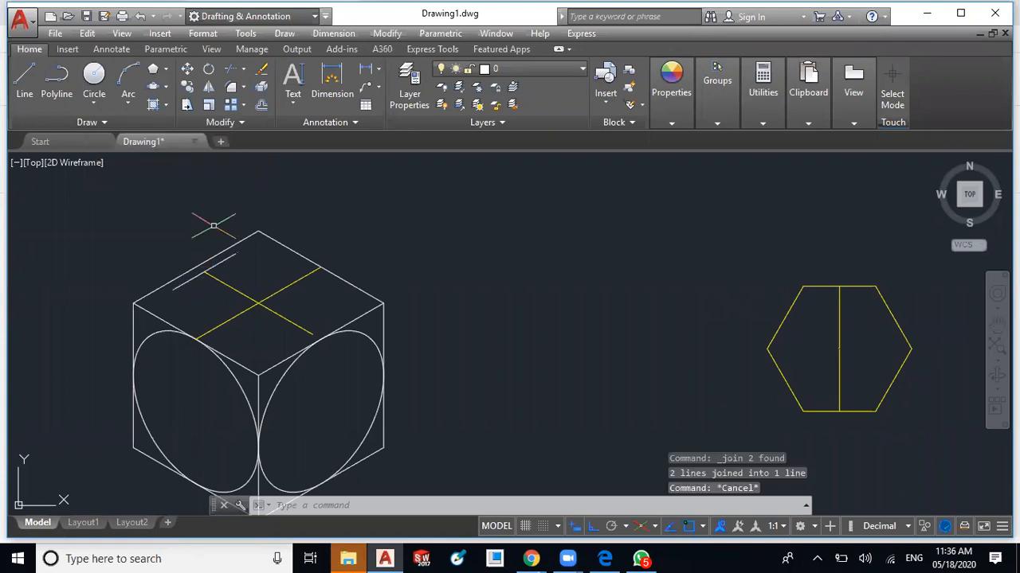
Step: Copy the joined line near the back-left edge from its midpoint to the front-right end of the top face's construction lines
click(182, 282)
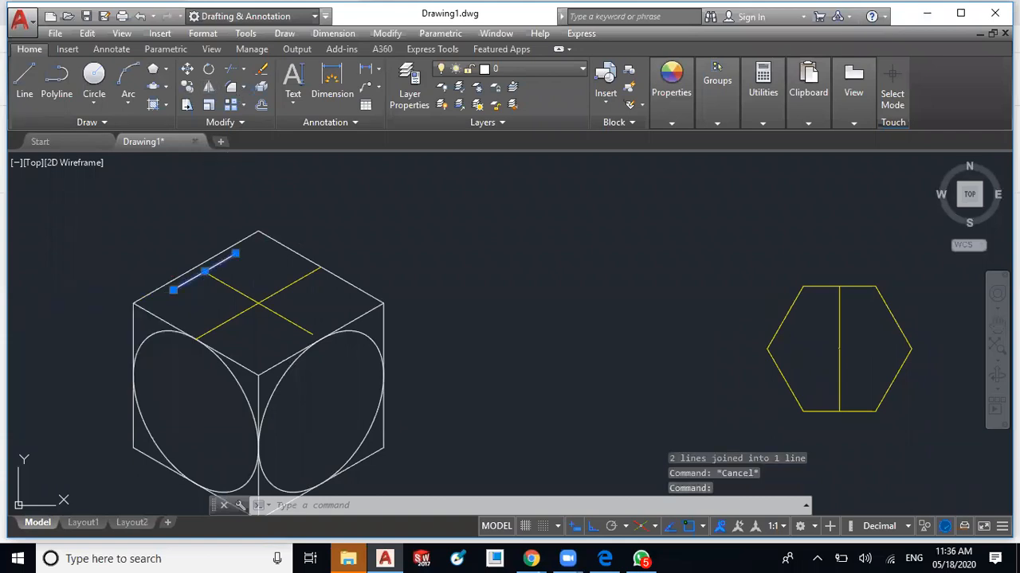
click(187, 87)
scroll(221, 282, up, 2)
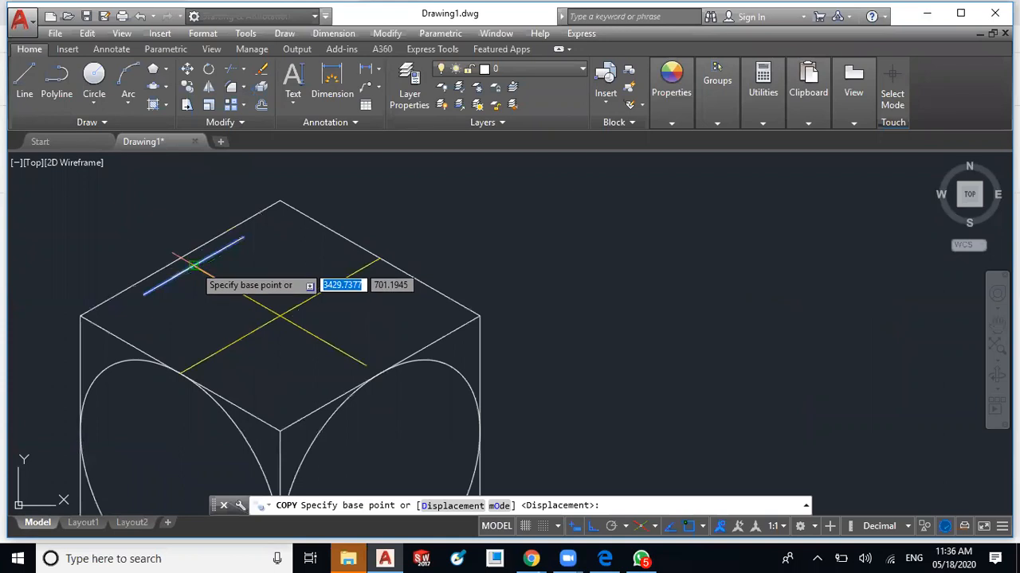
click(194, 266)
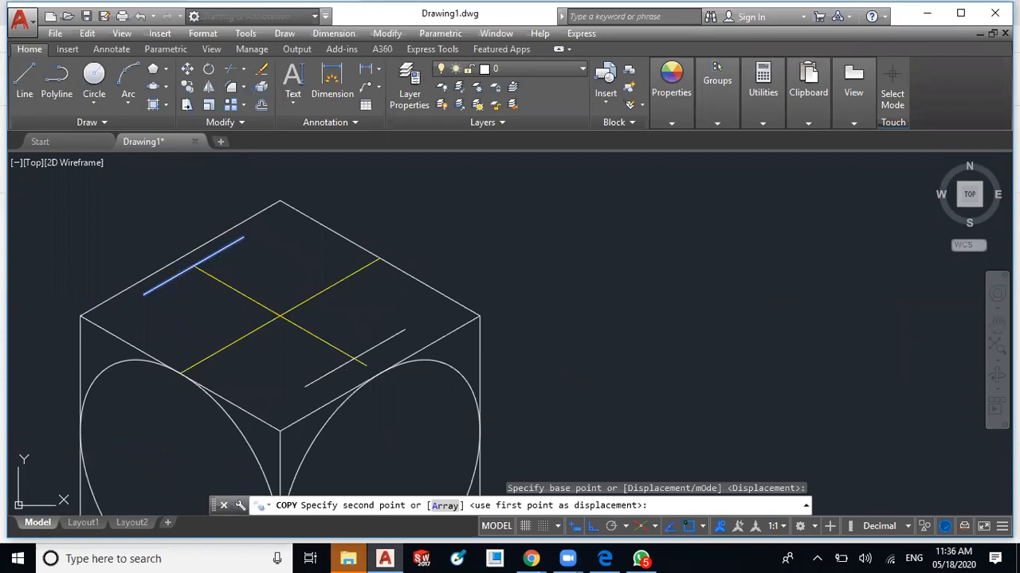
click(366, 365)
key(Escape)
scroll(362, 317, down, 2)
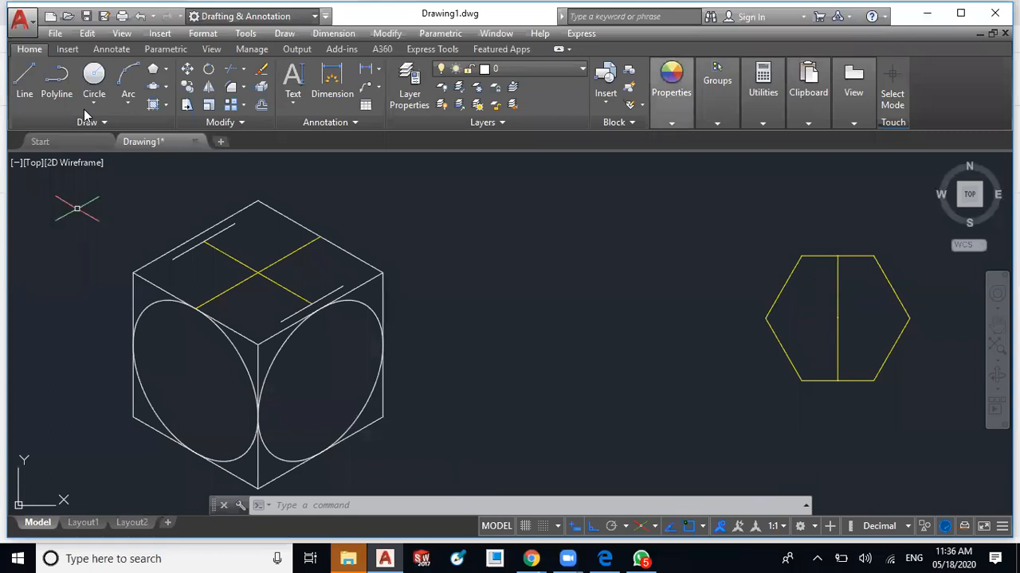
text(l)
key(Return)
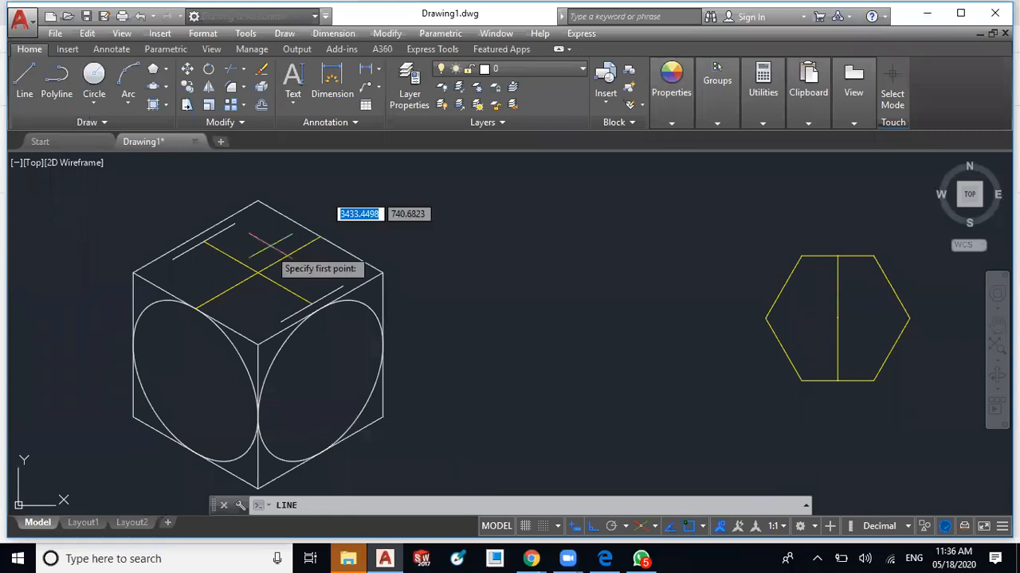
click(235, 224)
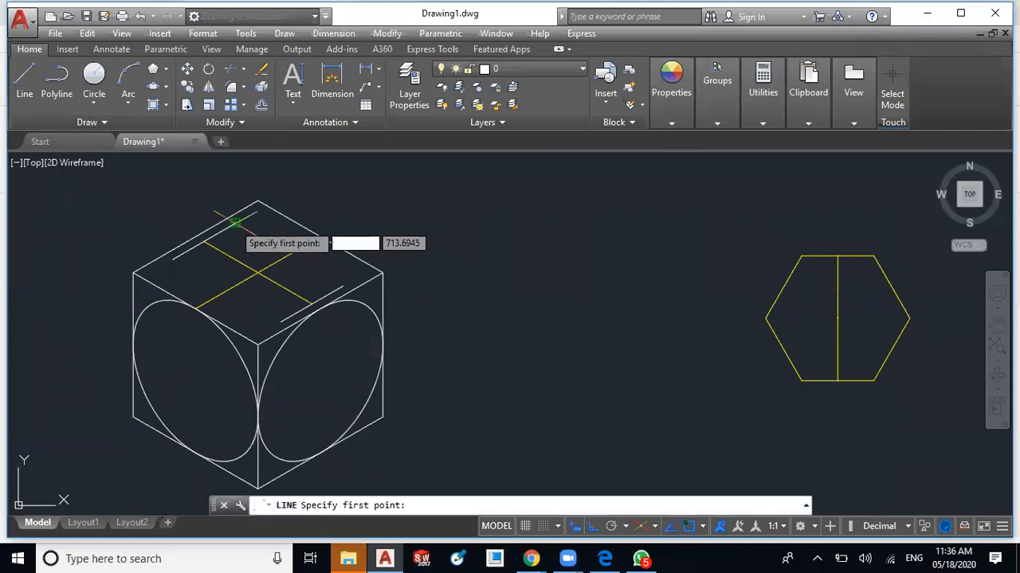
key(Escape)
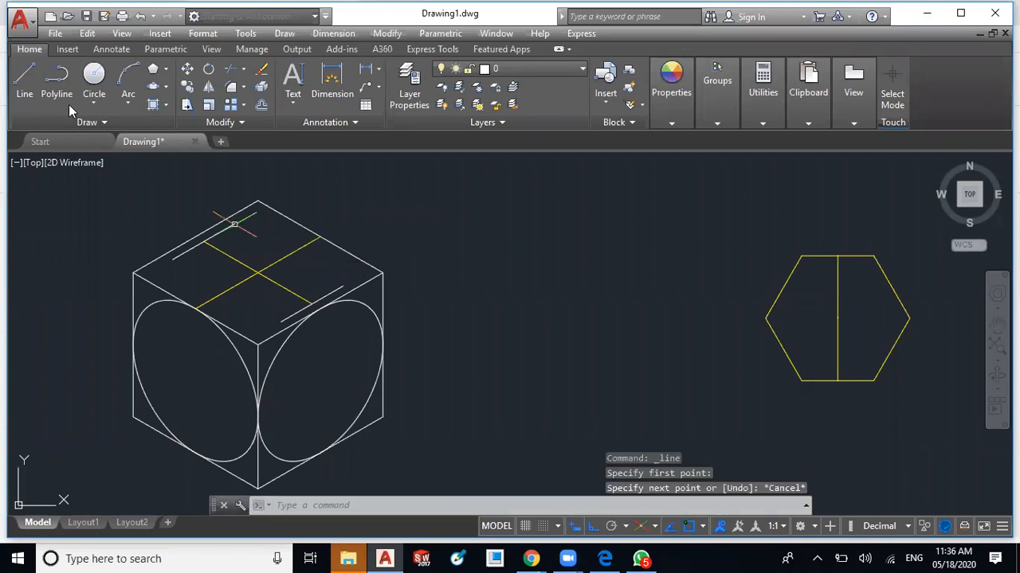
Step: Draw two connected lines from the original line's upper end through the back-right construction line end to the copied line's upper end
click(24, 80)
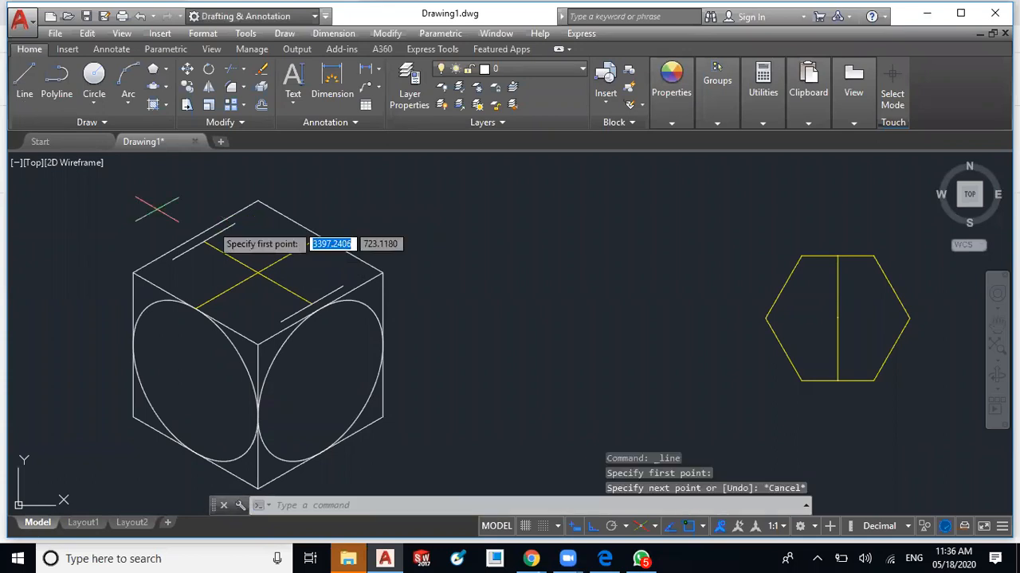
click(235, 223)
click(320, 236)
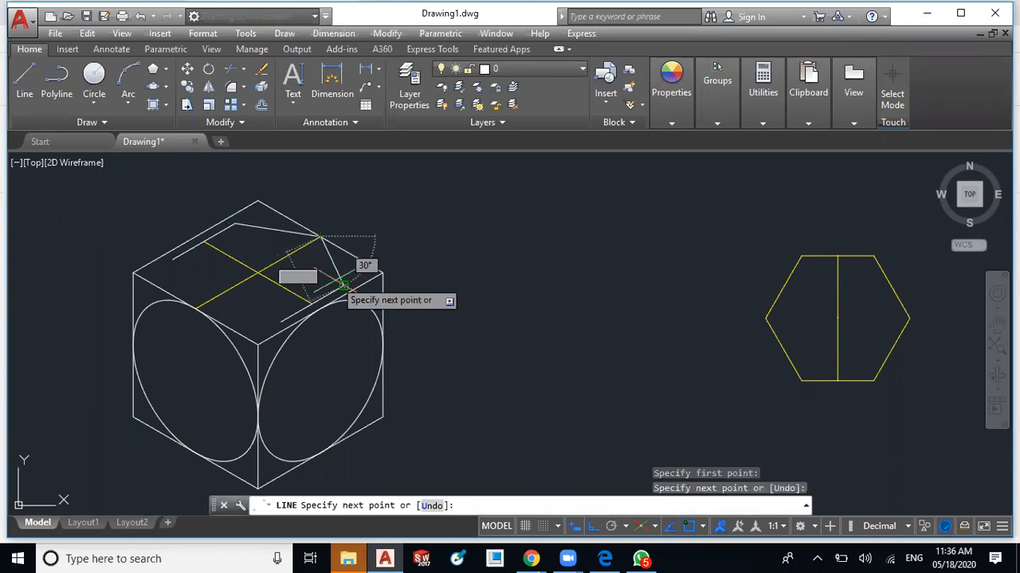
click(342, 284)
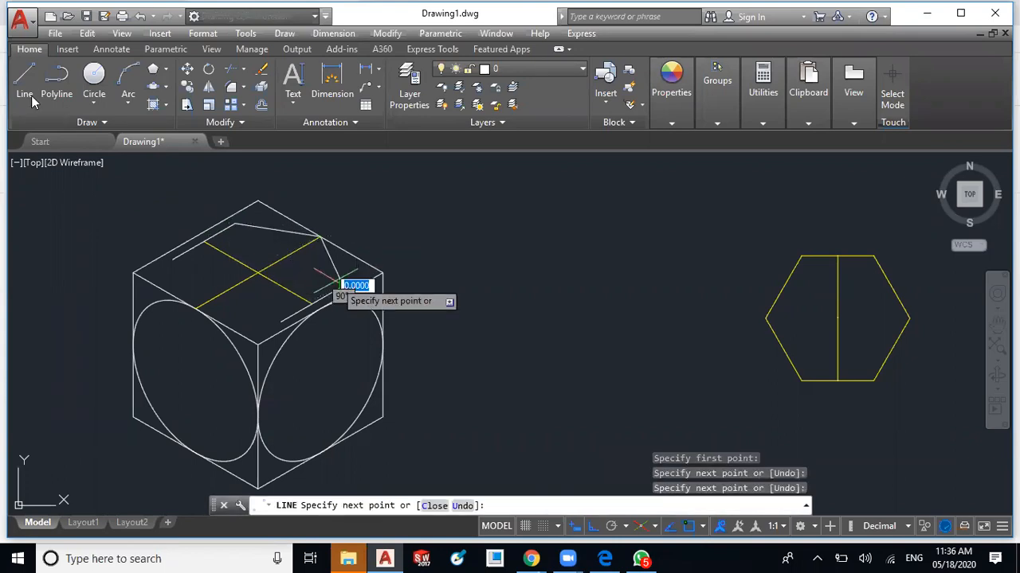
key(Escape)
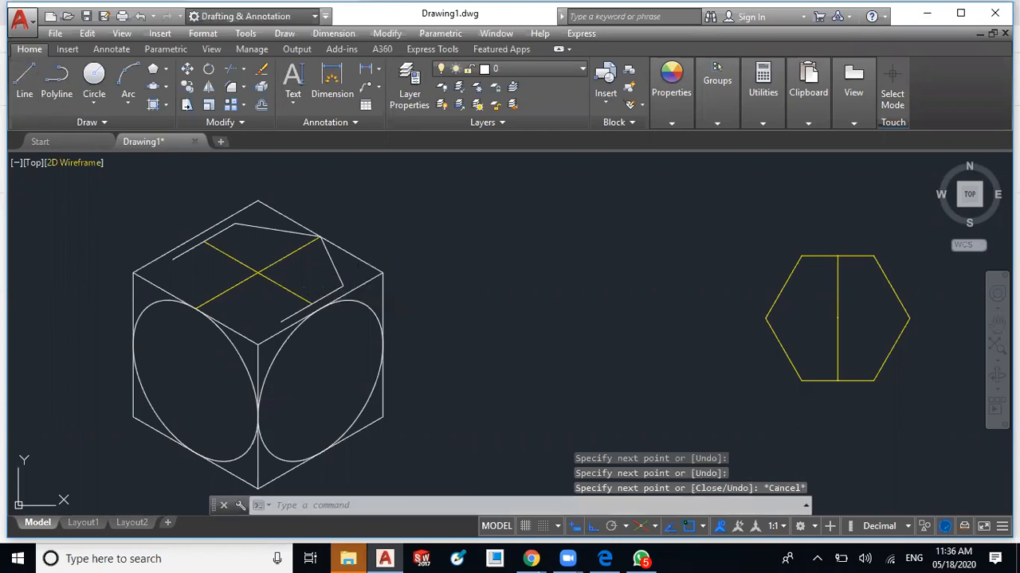
Step: Draw two connected lines from the original line's lower end through the front-left construction line end to the copied line's lower end
key(Return)
click(172, 259)
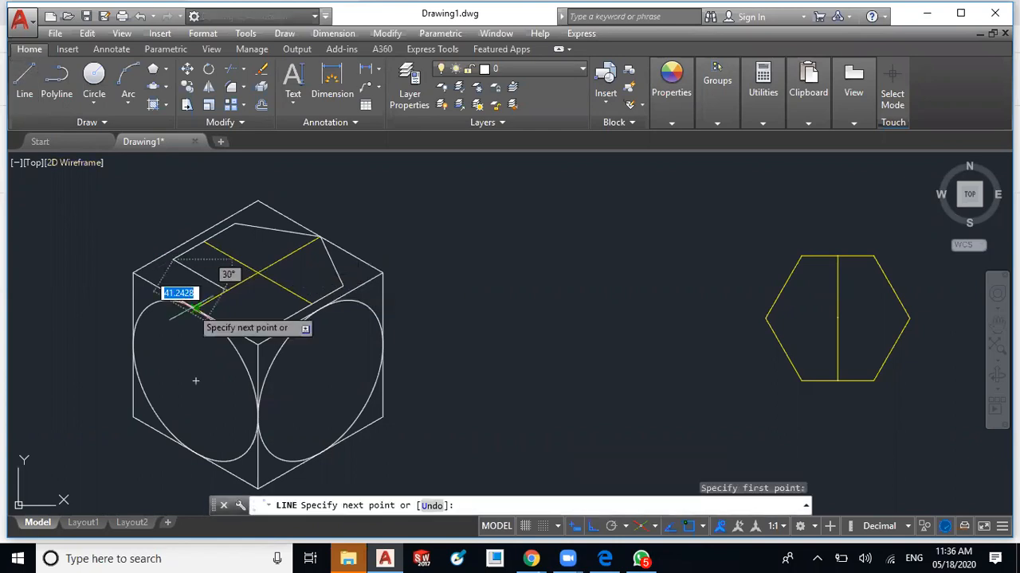
click(195, 307)
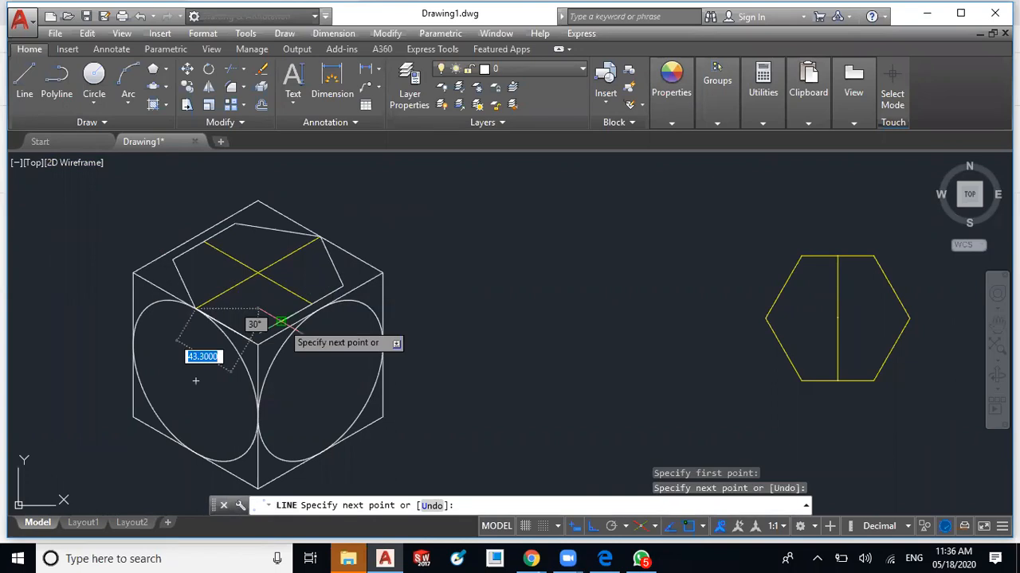
click(280, 322)
key(Escape)
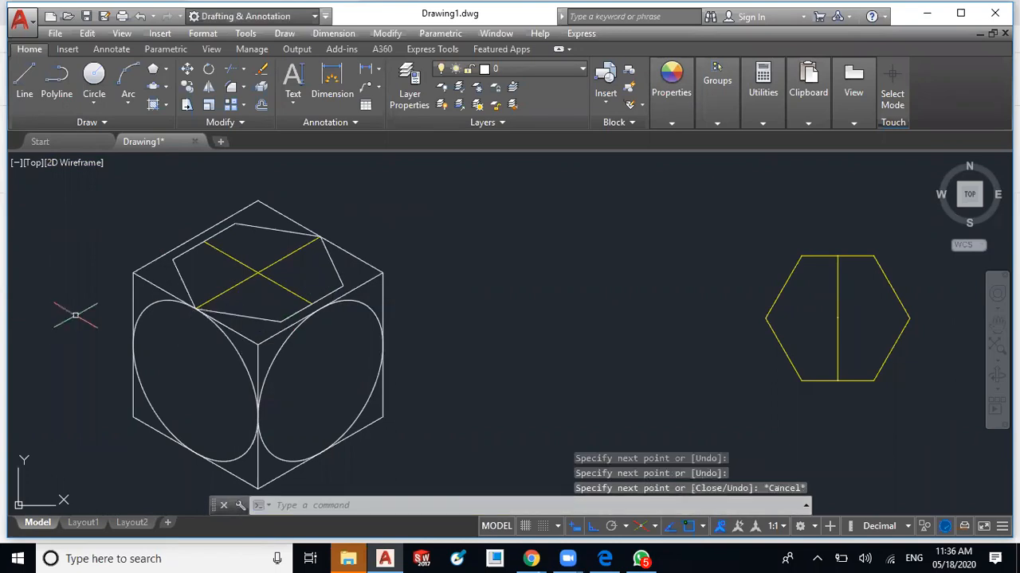
Step: Join the six sides of the hexagon on the cube's top face into a single polyline
click(285, 232)
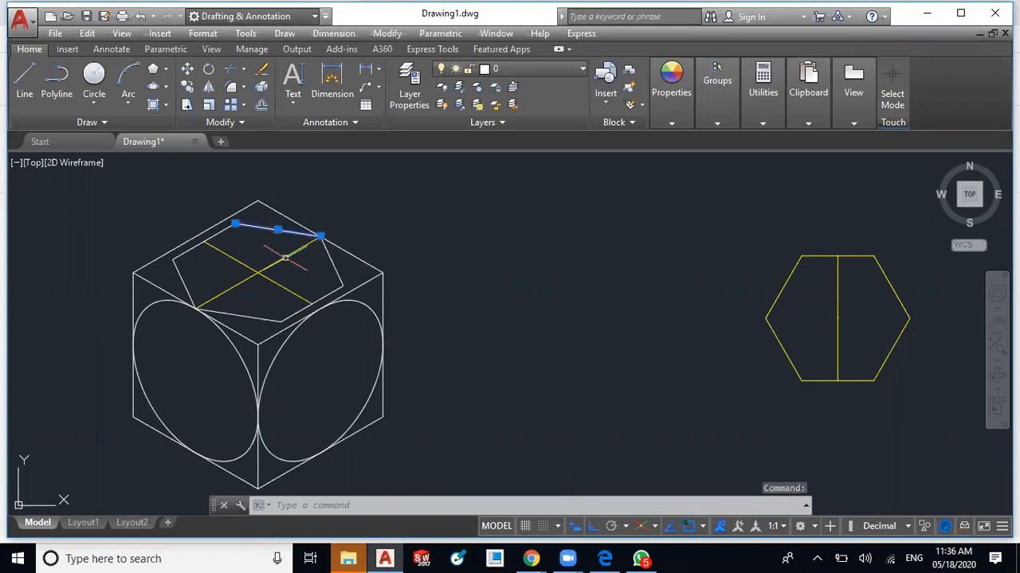
click(335, 260)
click(337, 287)
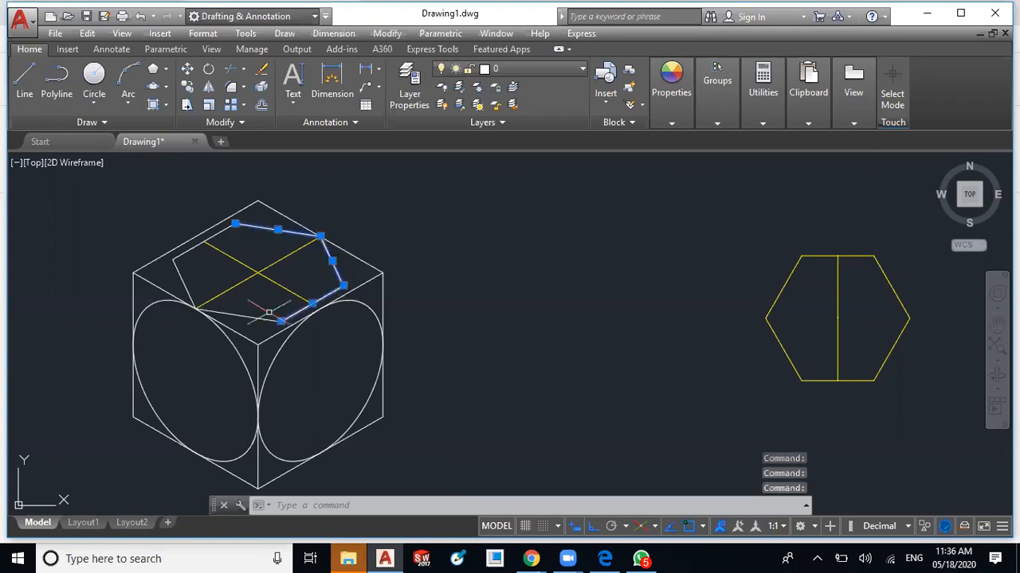
click(269, 313)
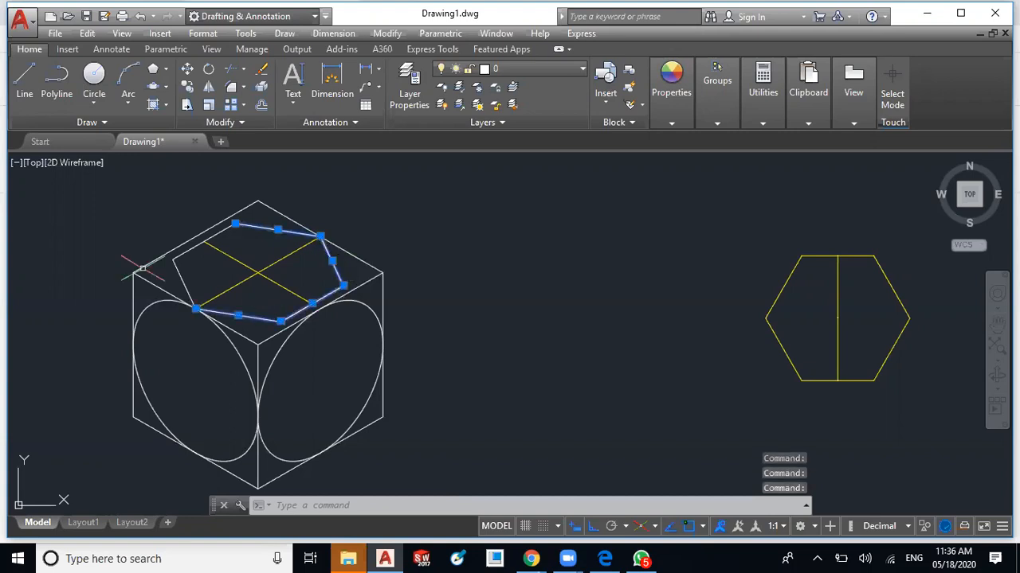
click(176, 264)
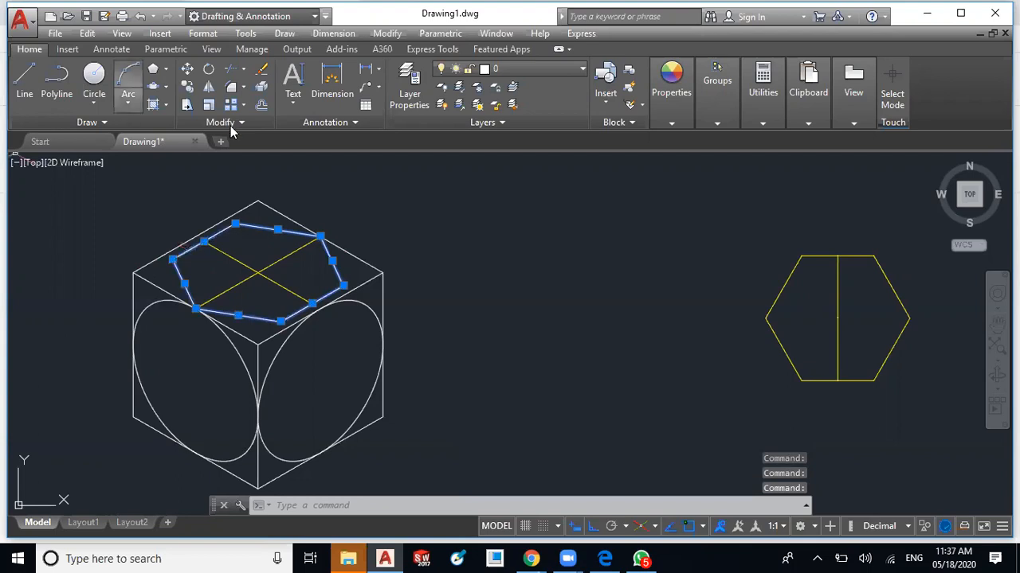
click(164, 162)
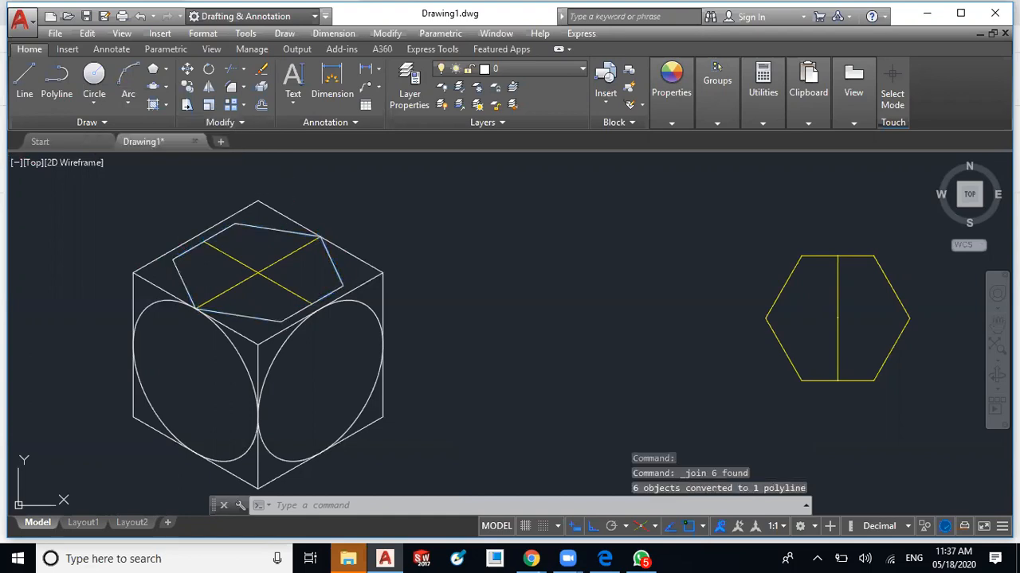
key(Escape)
click(278, 229)
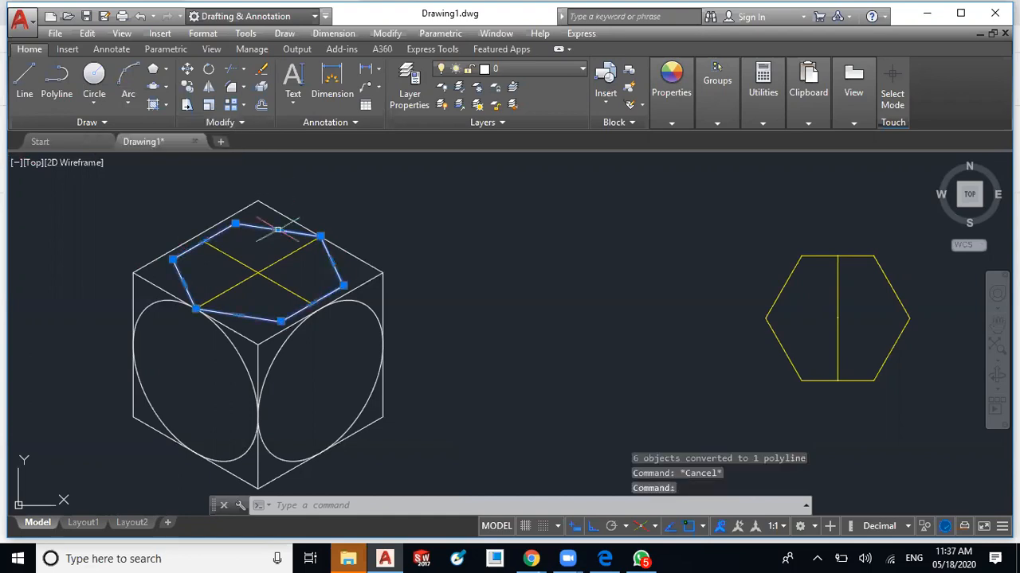
key(Escape)
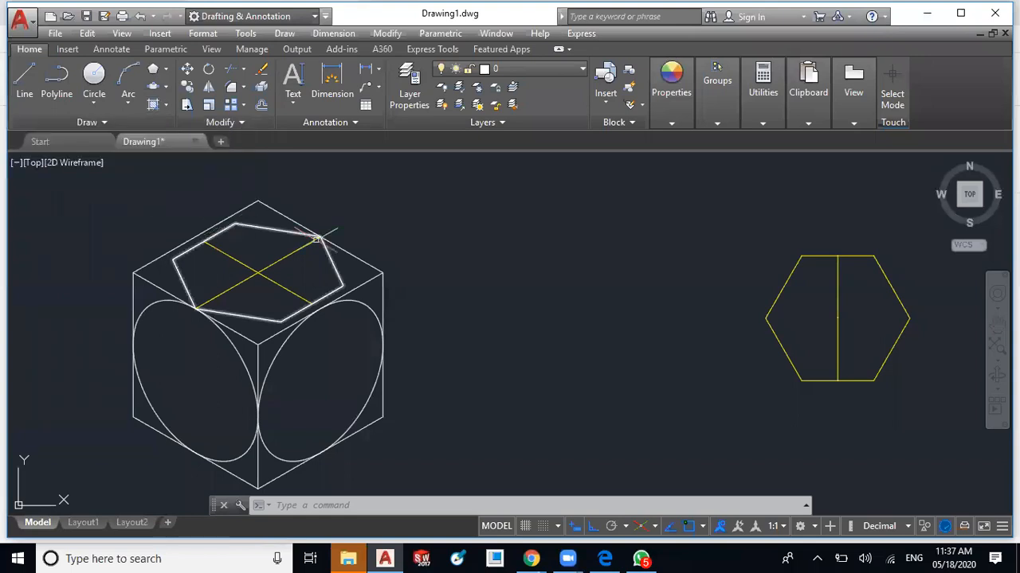
middle_drag(316, 239, 319, 227)
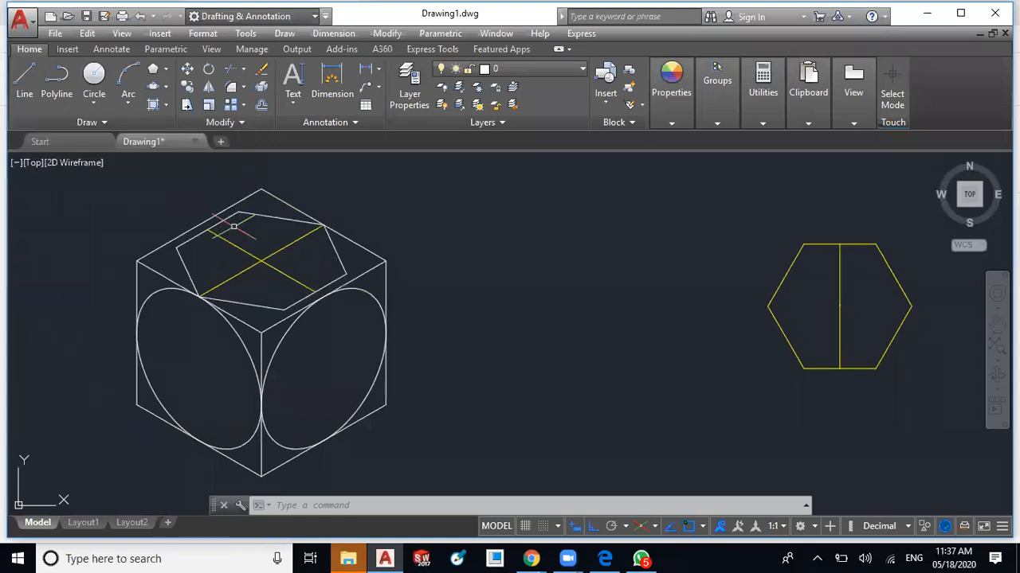
middle_drag(234, 227, 302, 236)
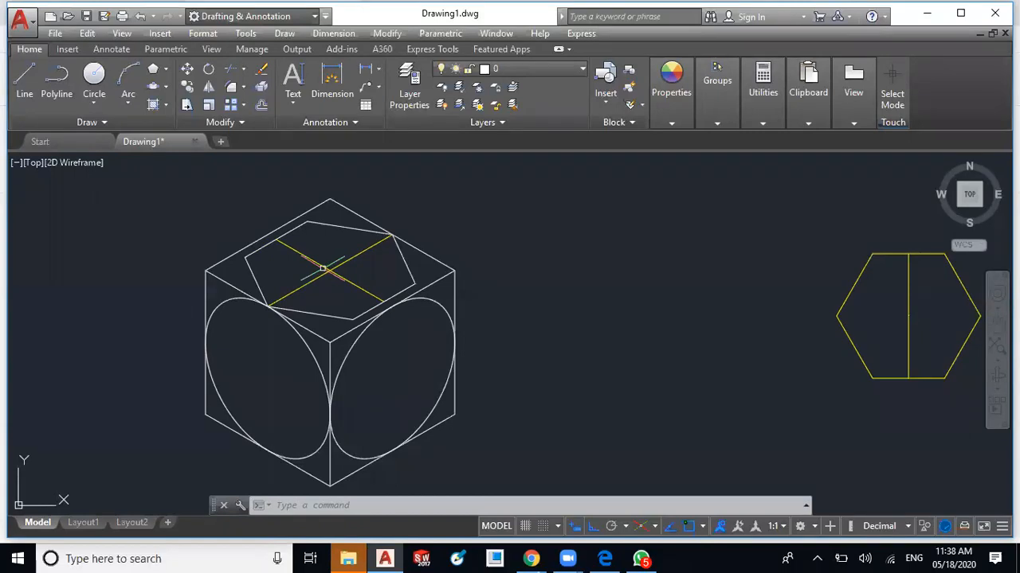
scroll(596, 296, down, 2)
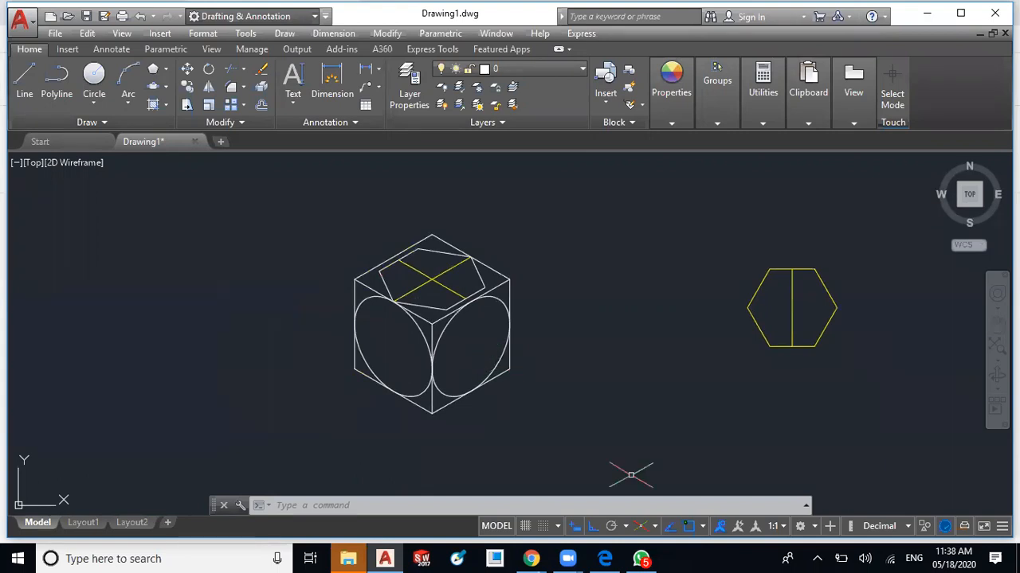
scroll(431, 356, up, 2)
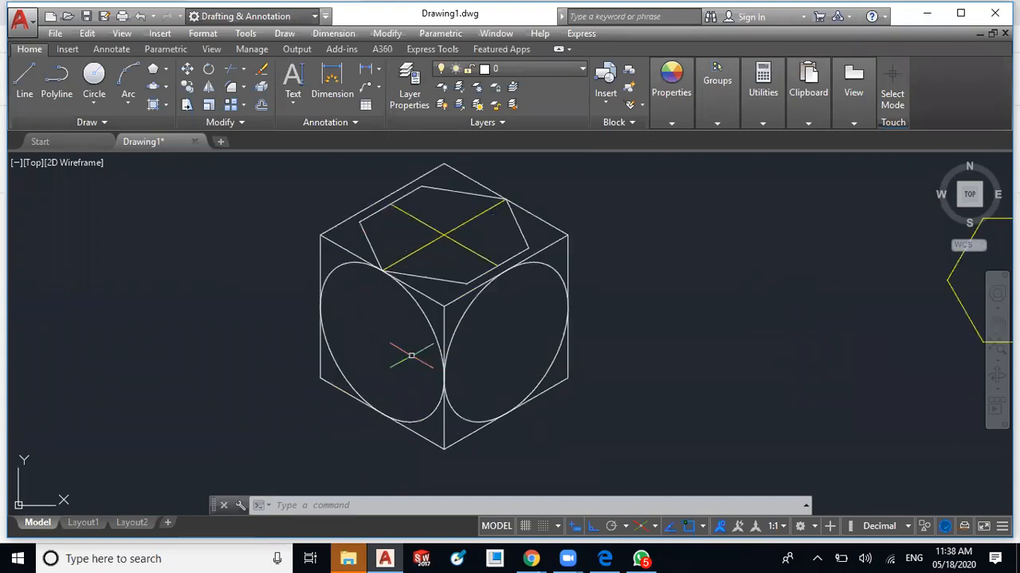
scroll(411, 356, down, 2)
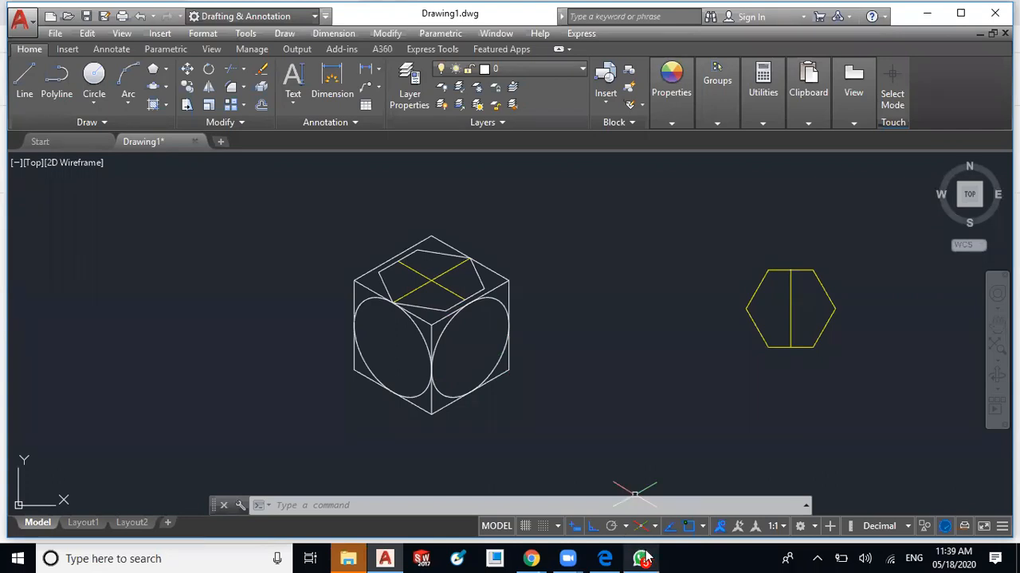
mouse_move(645, 557)
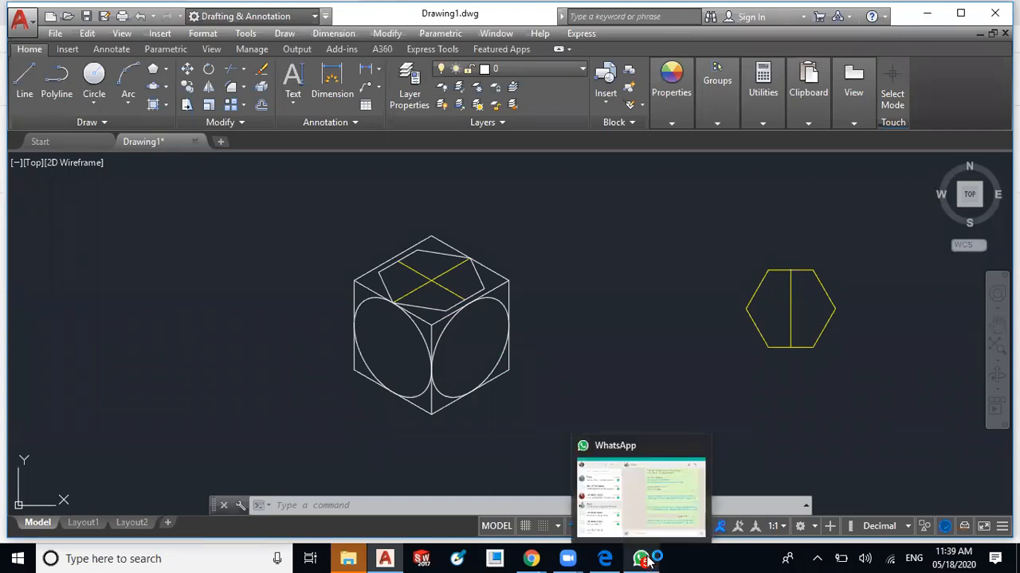